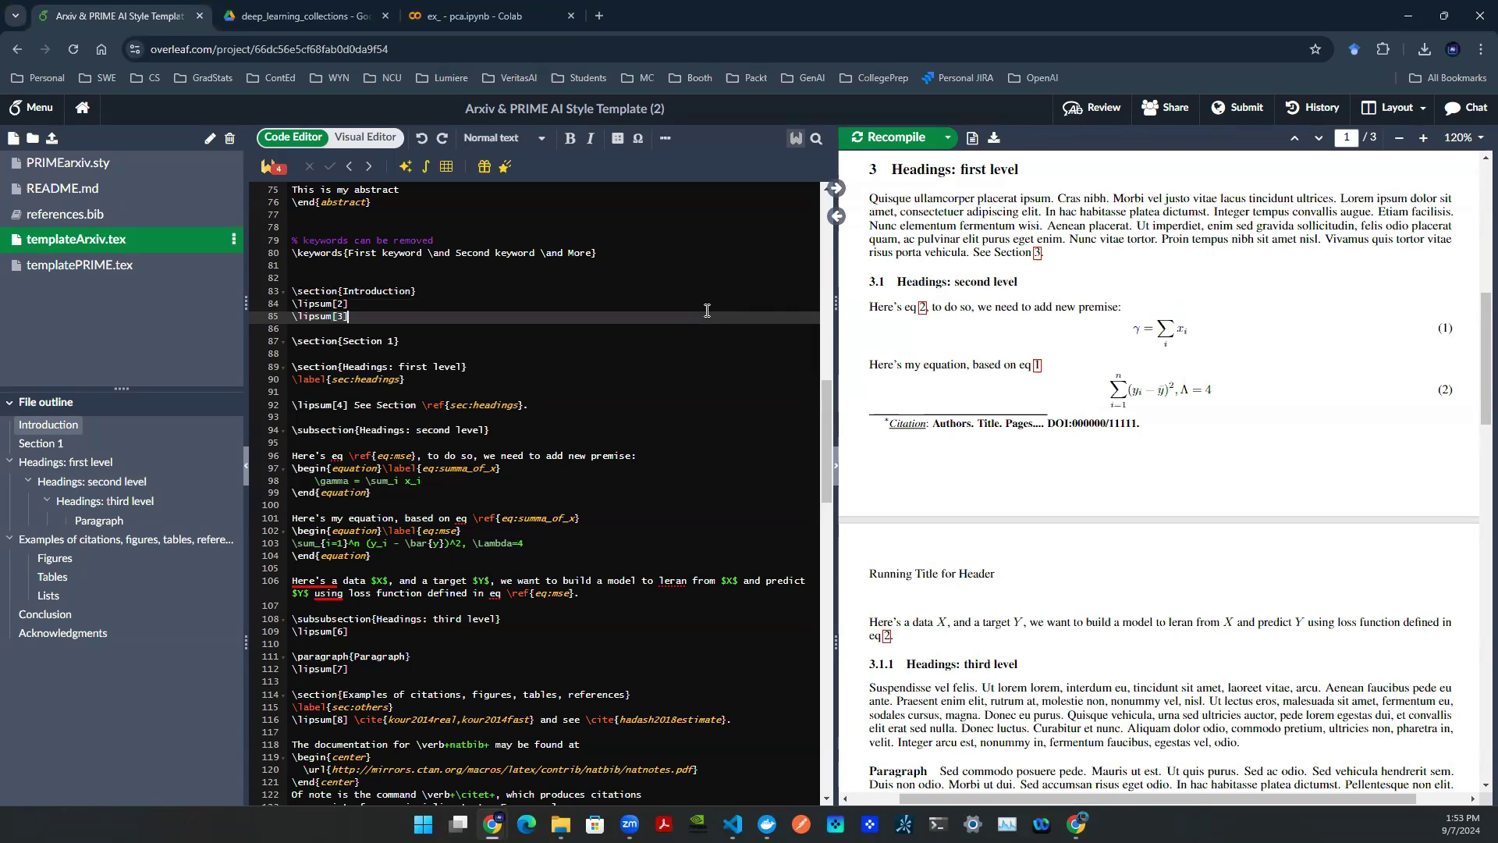
Examine the equation environments, labels and references under the second-level heading in templateArxiv.tex
{"action": "left_click", "coordinate": [175, 49]}
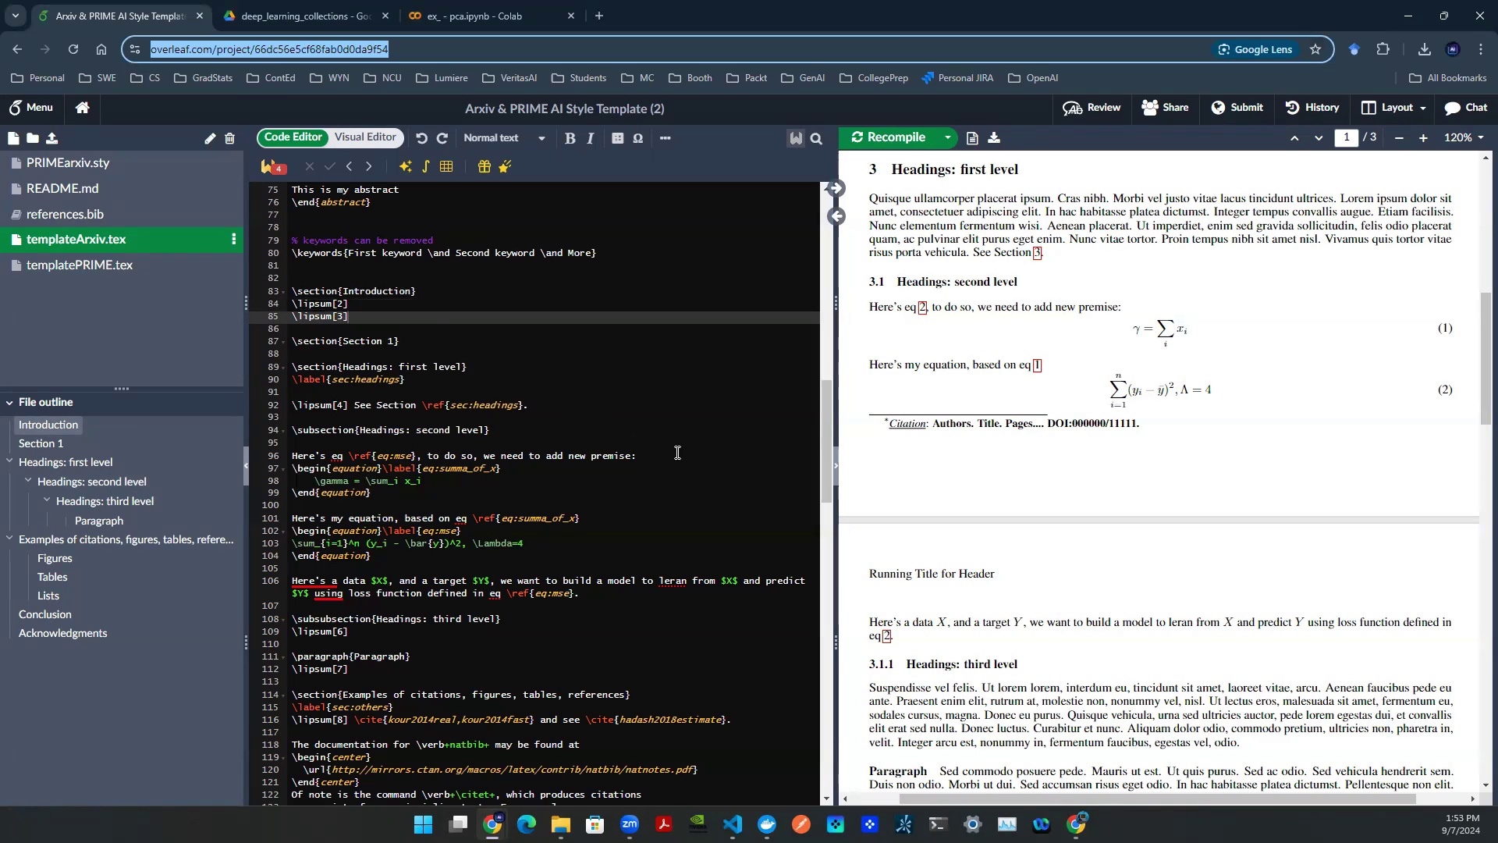
{"action": "left_click_drag", "start_coordinate": [655, 390], "coordinate": [679, 598]}
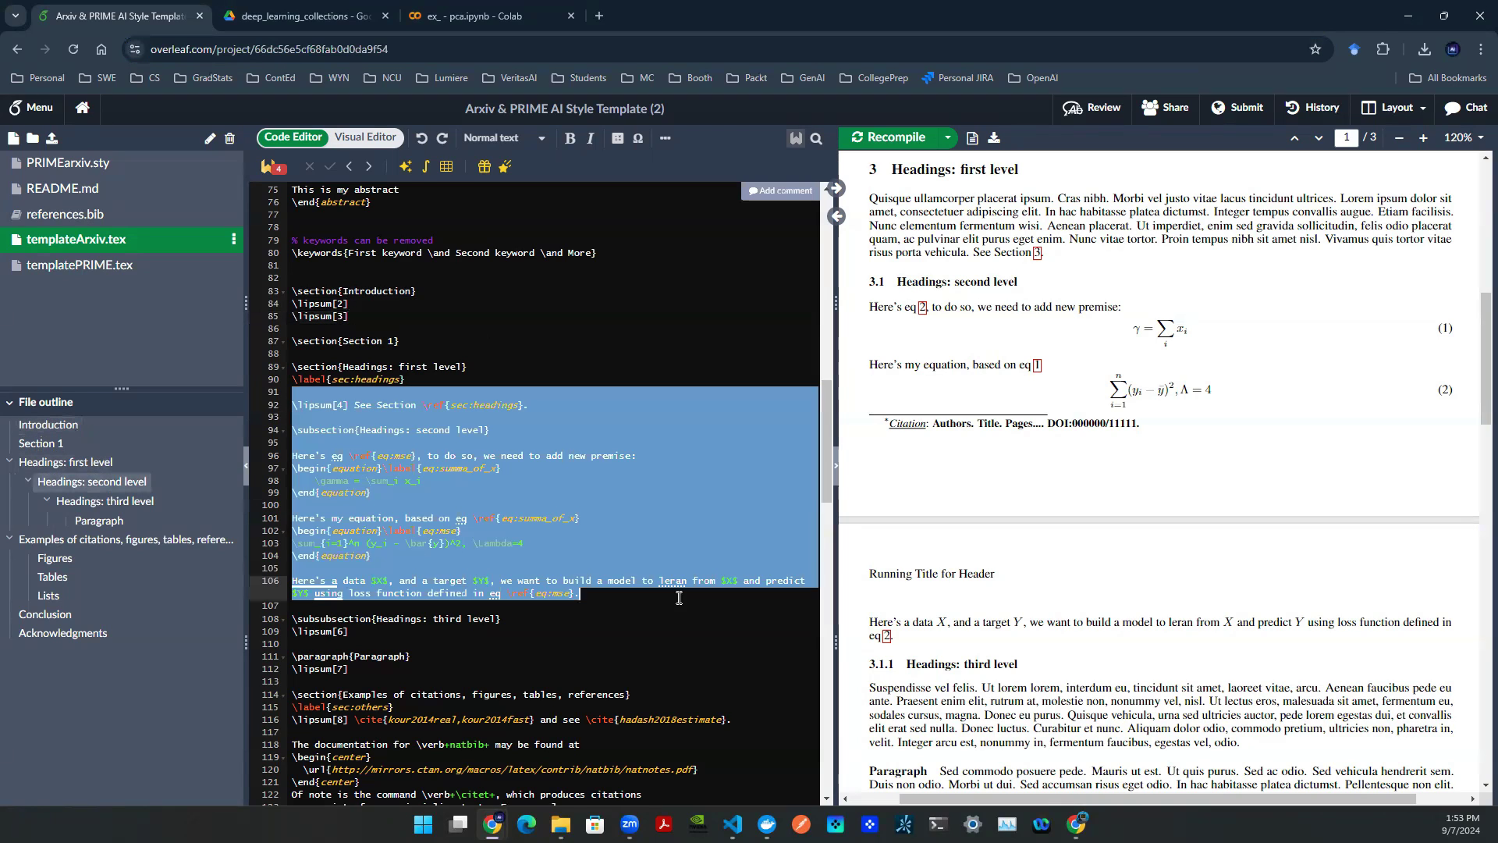
{"action": "left_click", "coordinate": [666, 538]}
{"action": "left_click", "coordinate": [310, 533]}
{"action": "left_click", "coordinate": [380, 560], "text": "shift"}
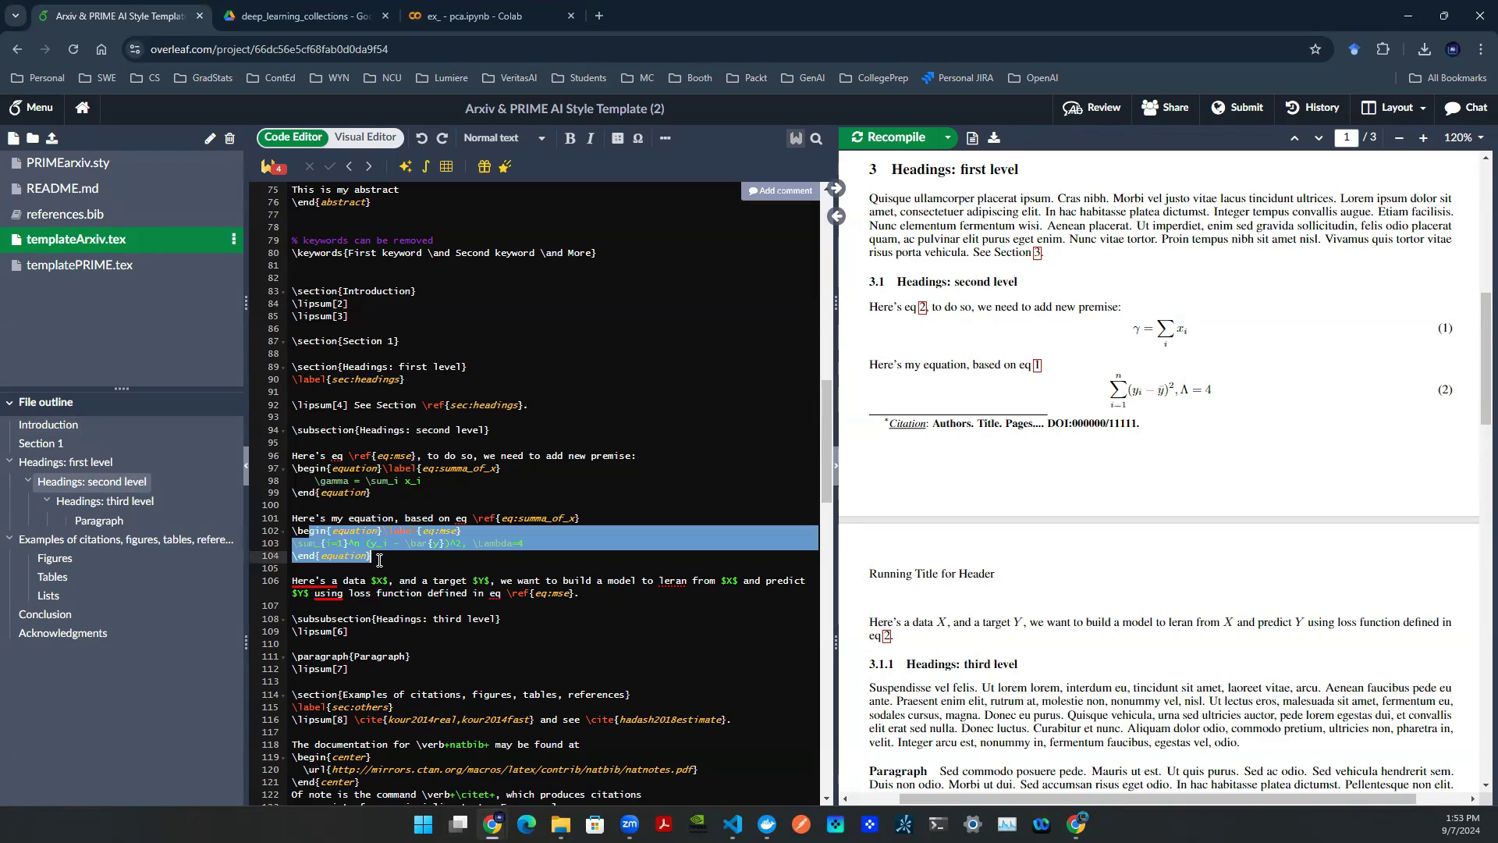
{"action": "left_click", "coordinate": [355, 560]}
{"action": "left_click_drag", "start_coordinate": [311, 556], "coordinate": [358, 556]}
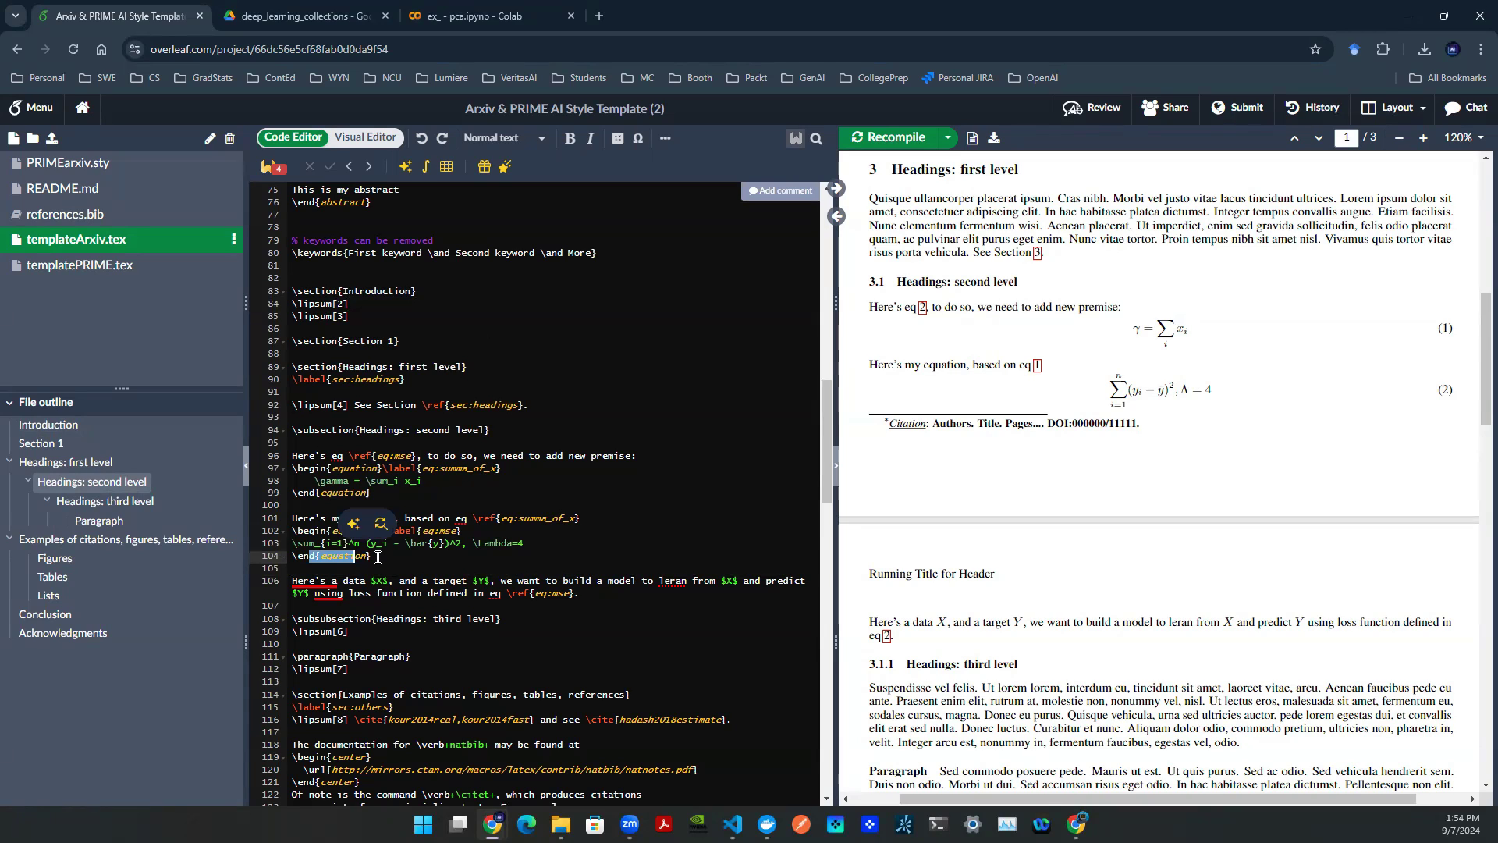
{"action": "left_click", "coordinate": [378, 557]}
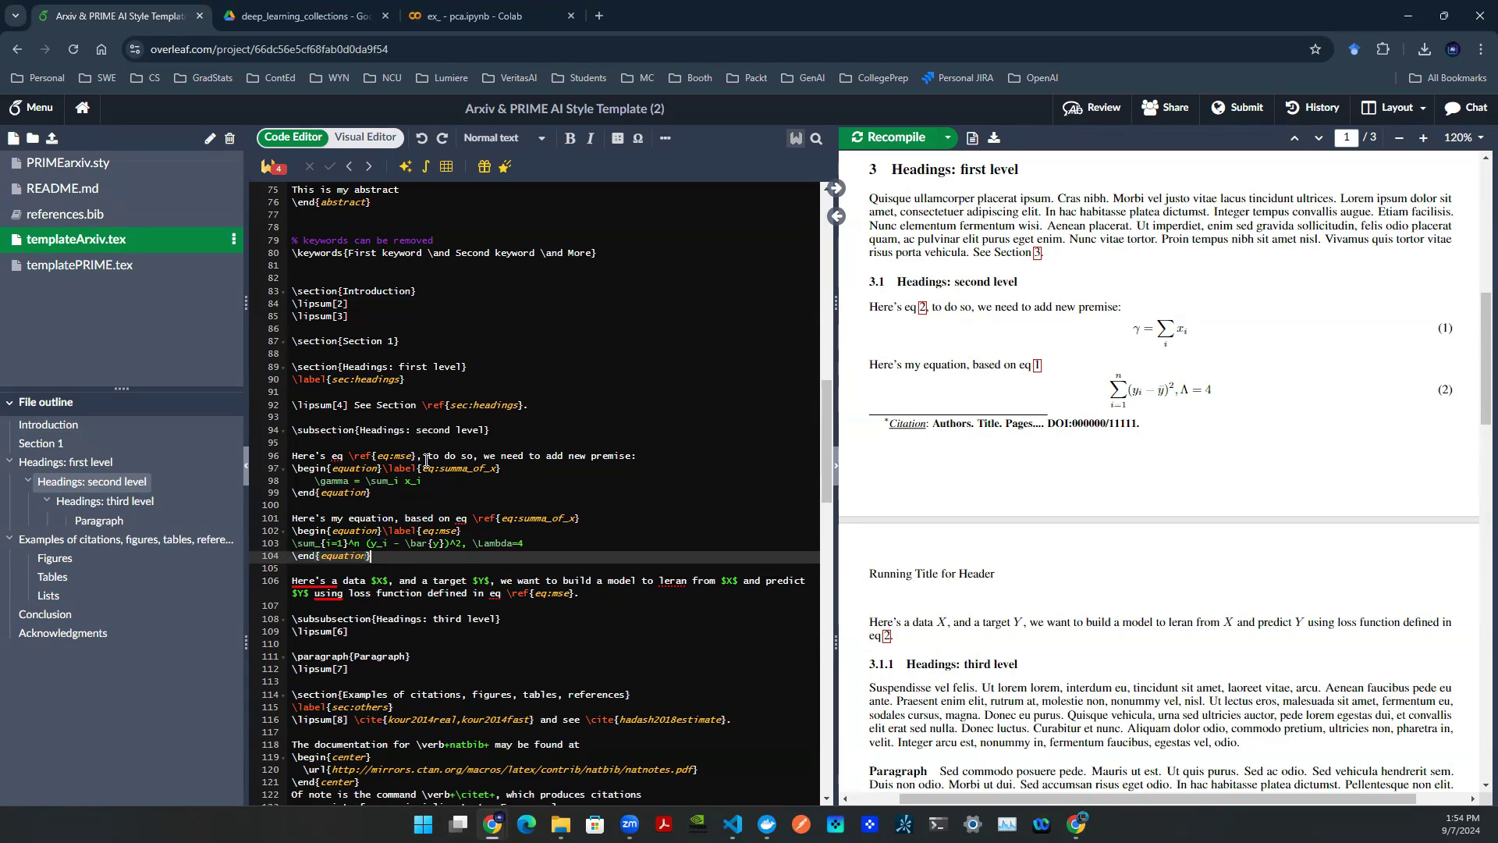
Switch to the Colab notebook, save the PCA scatter plot as PNG image pic1 in "03 - image object in latex", and show it there
{"action": "left_click", "coordinate": [504, 13]}
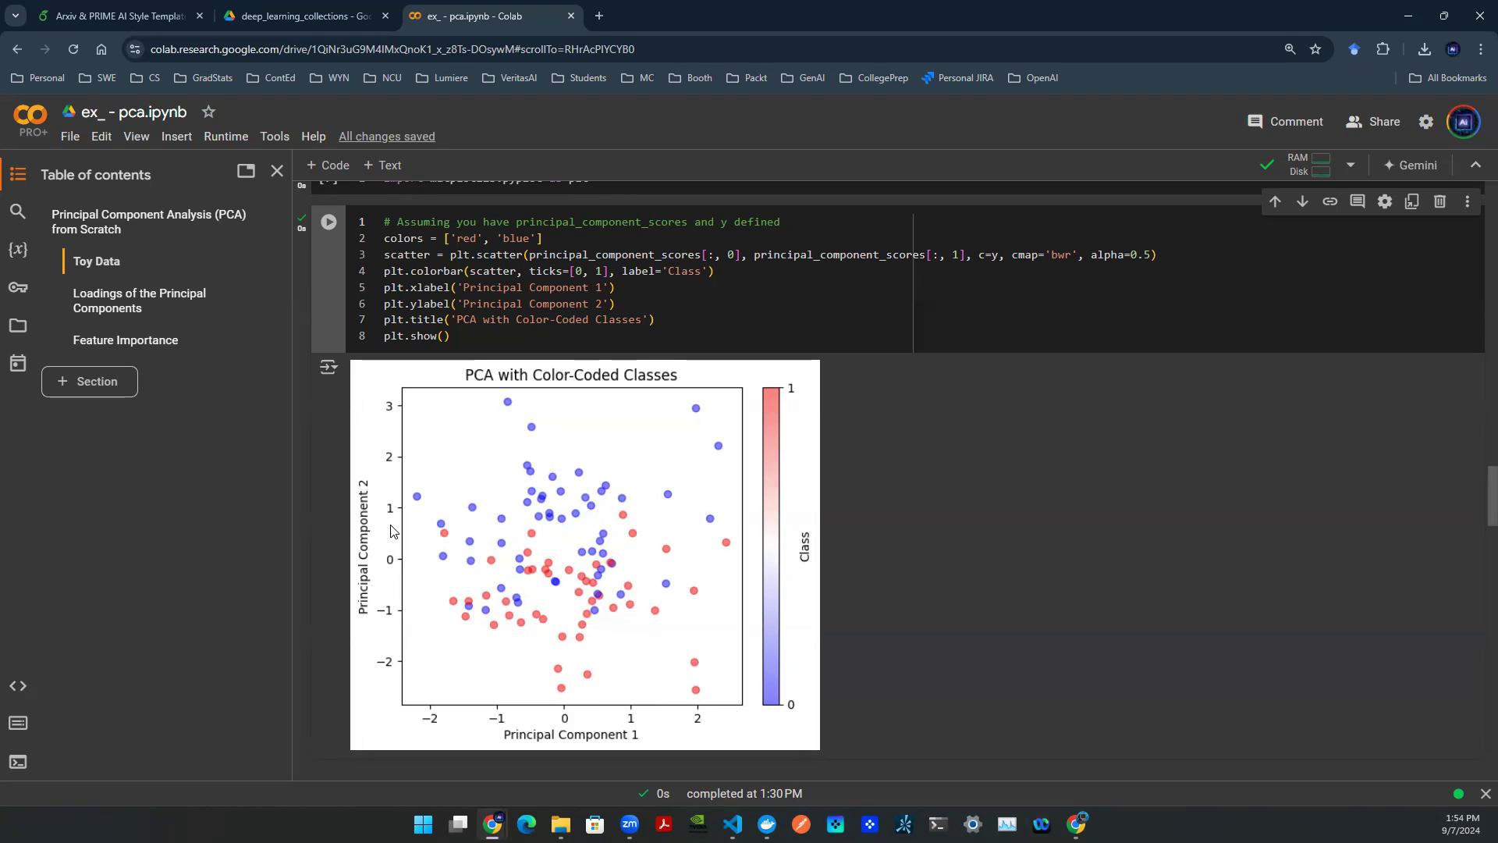
{"action": "right_click", "coordinate": [533, 475]}
{"action": "left_click", "coordinate": [578, 505]}
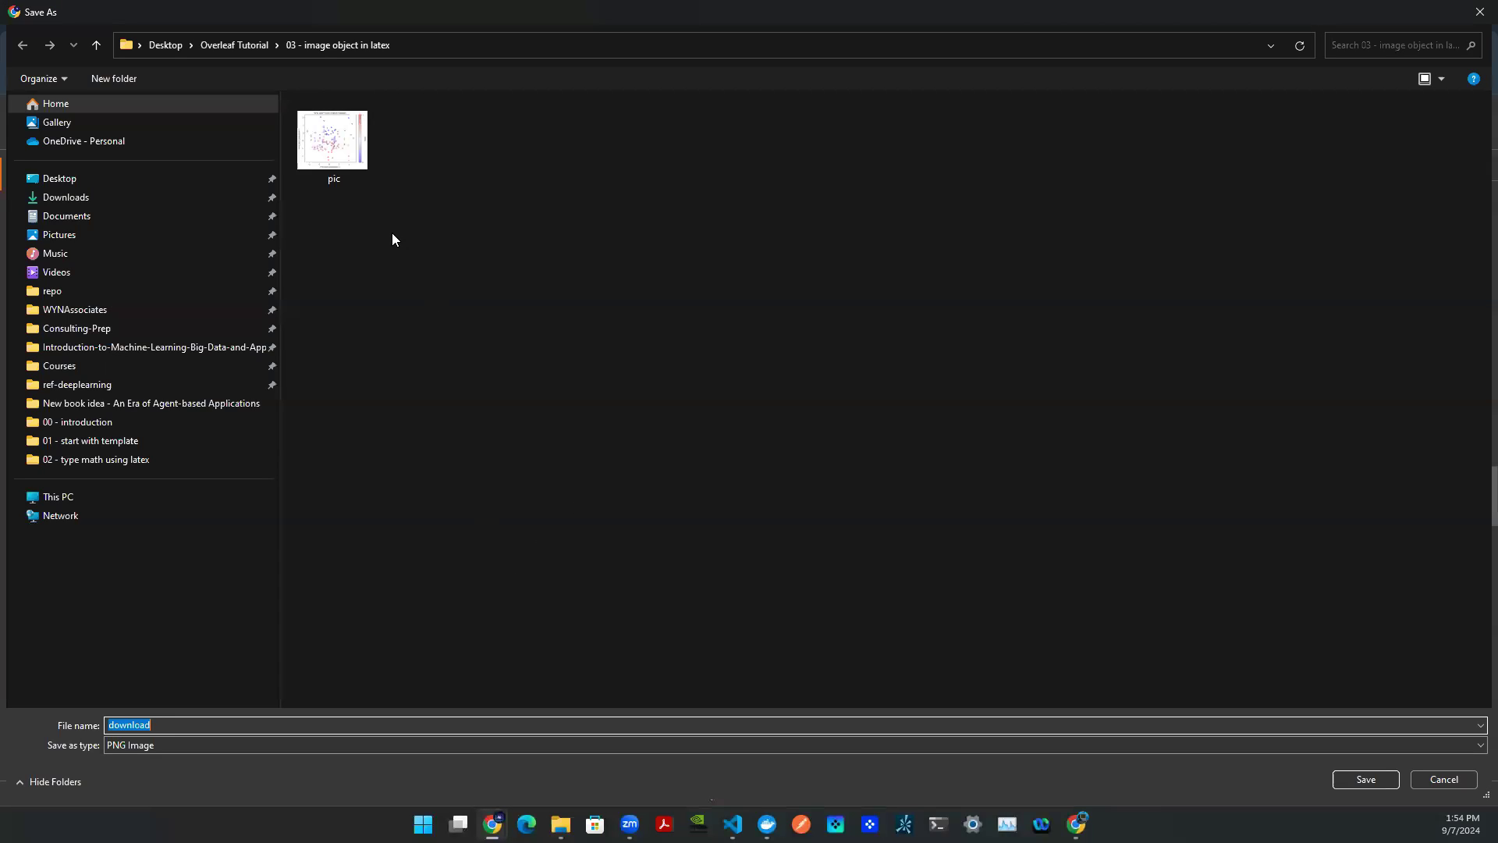
{"action": "type", "text": "pic1"}
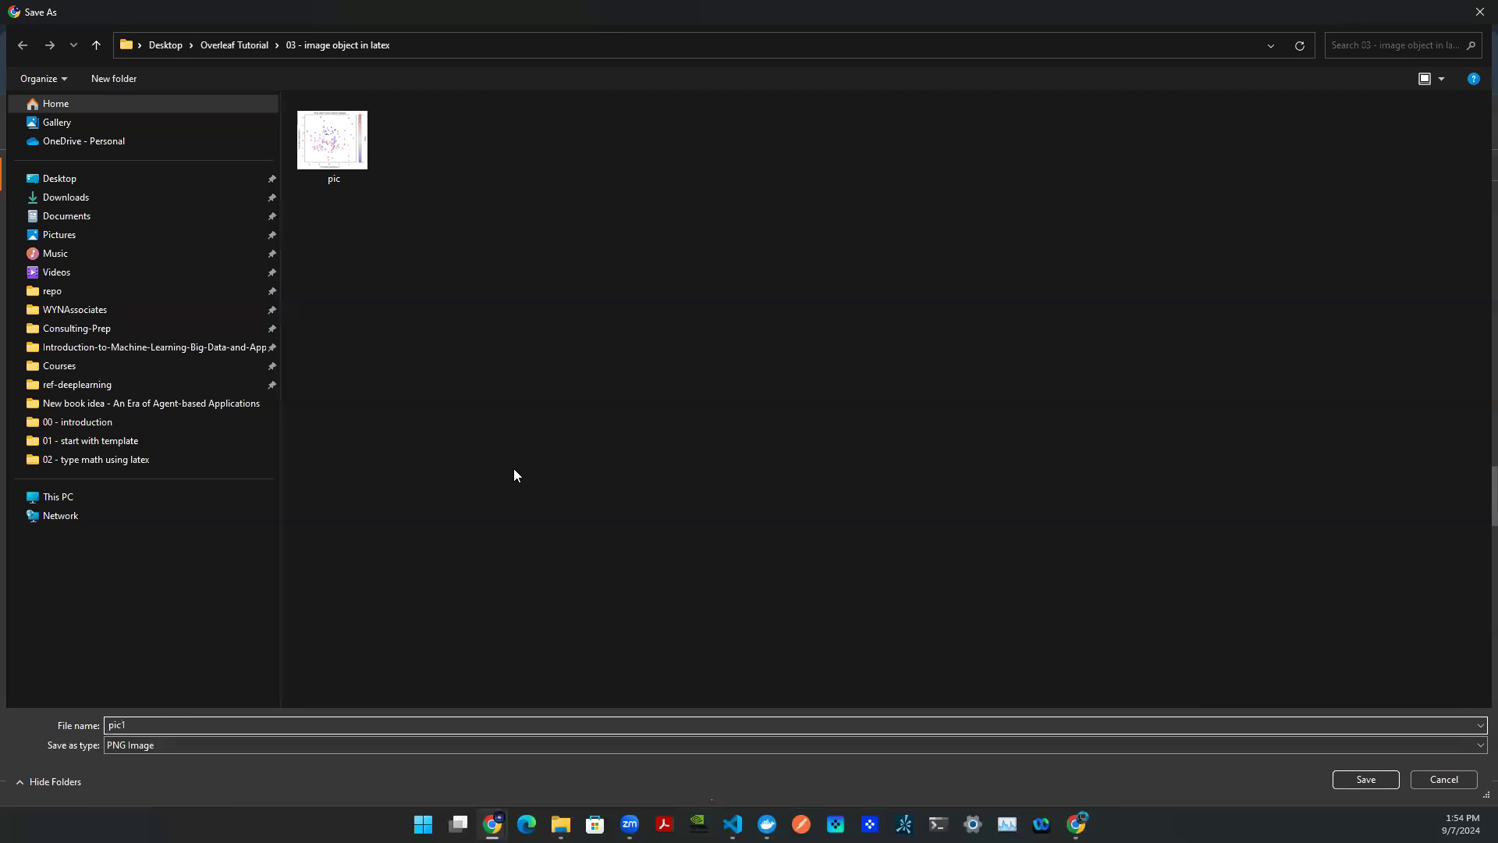
{"action": "key", "text": "Return"}
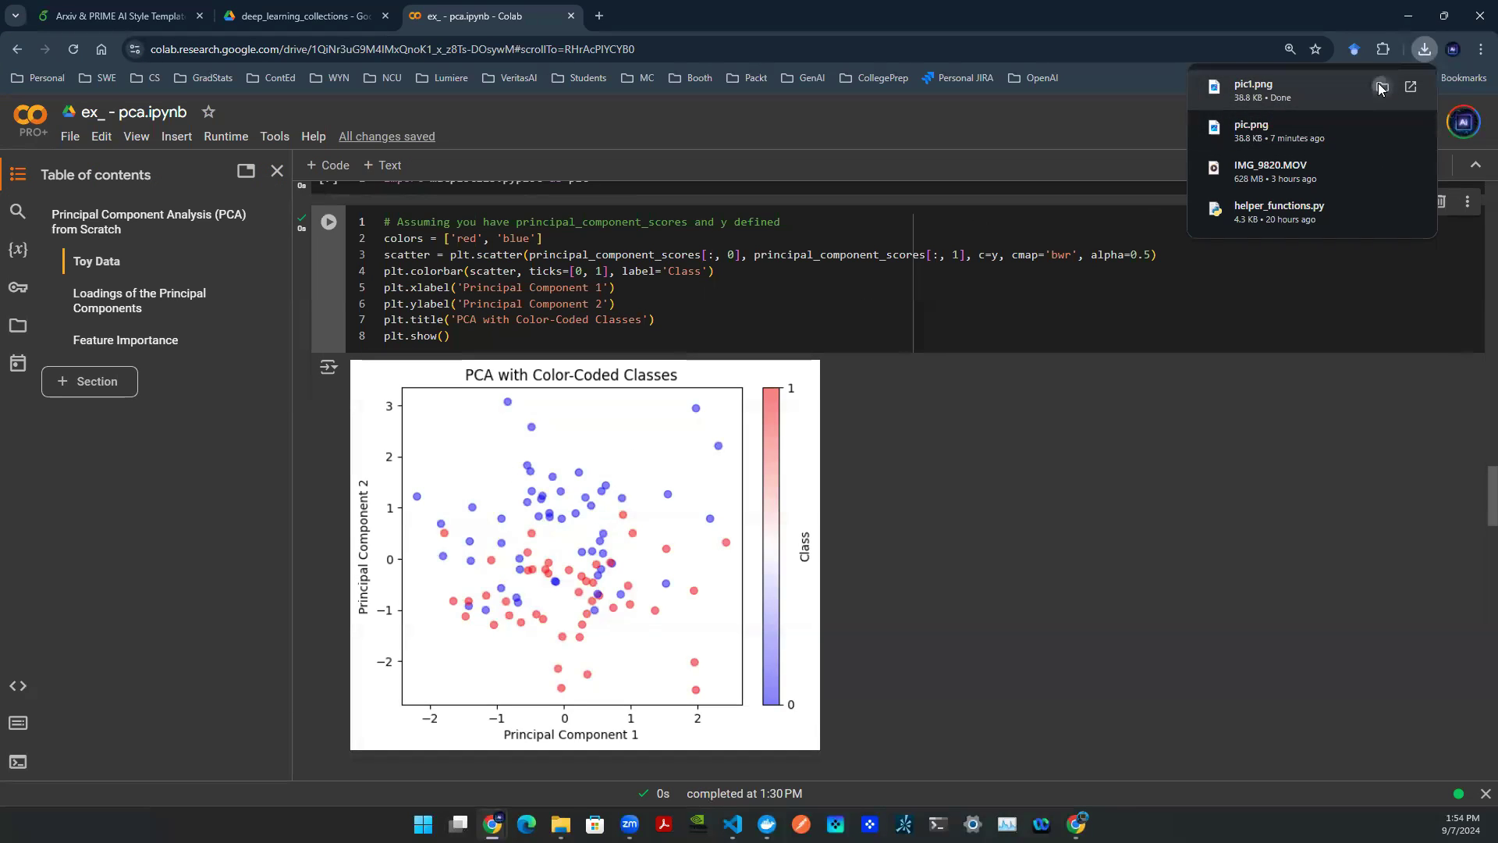
{"action": "left_click", "coordinate": [1383, 86]}
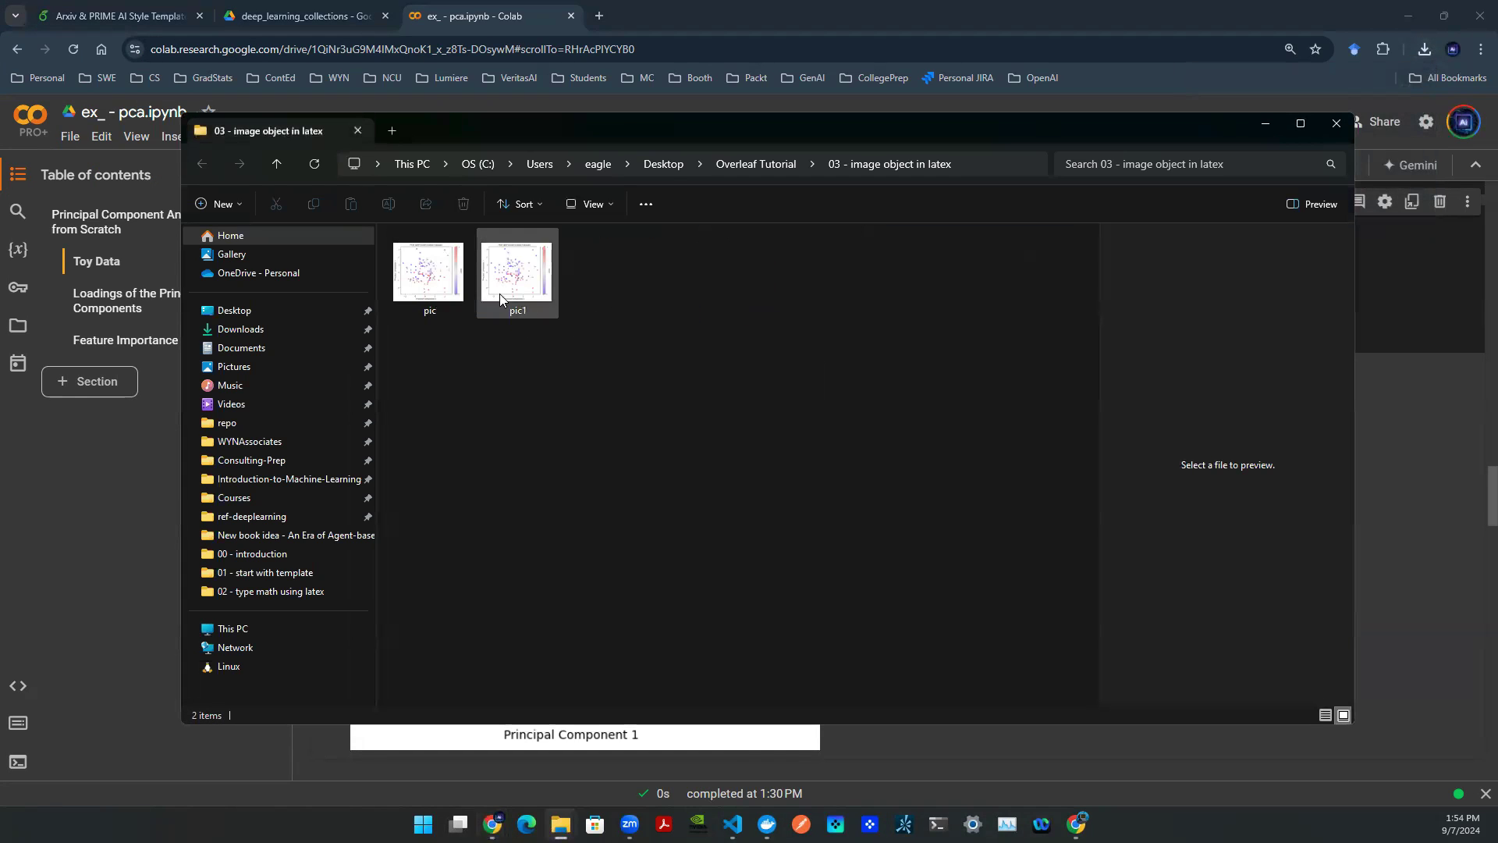
Switch back to the Overleaf project and create a new folder named figs at the project's top level
{"action": "left_click", "coordinate": [142, 22]}
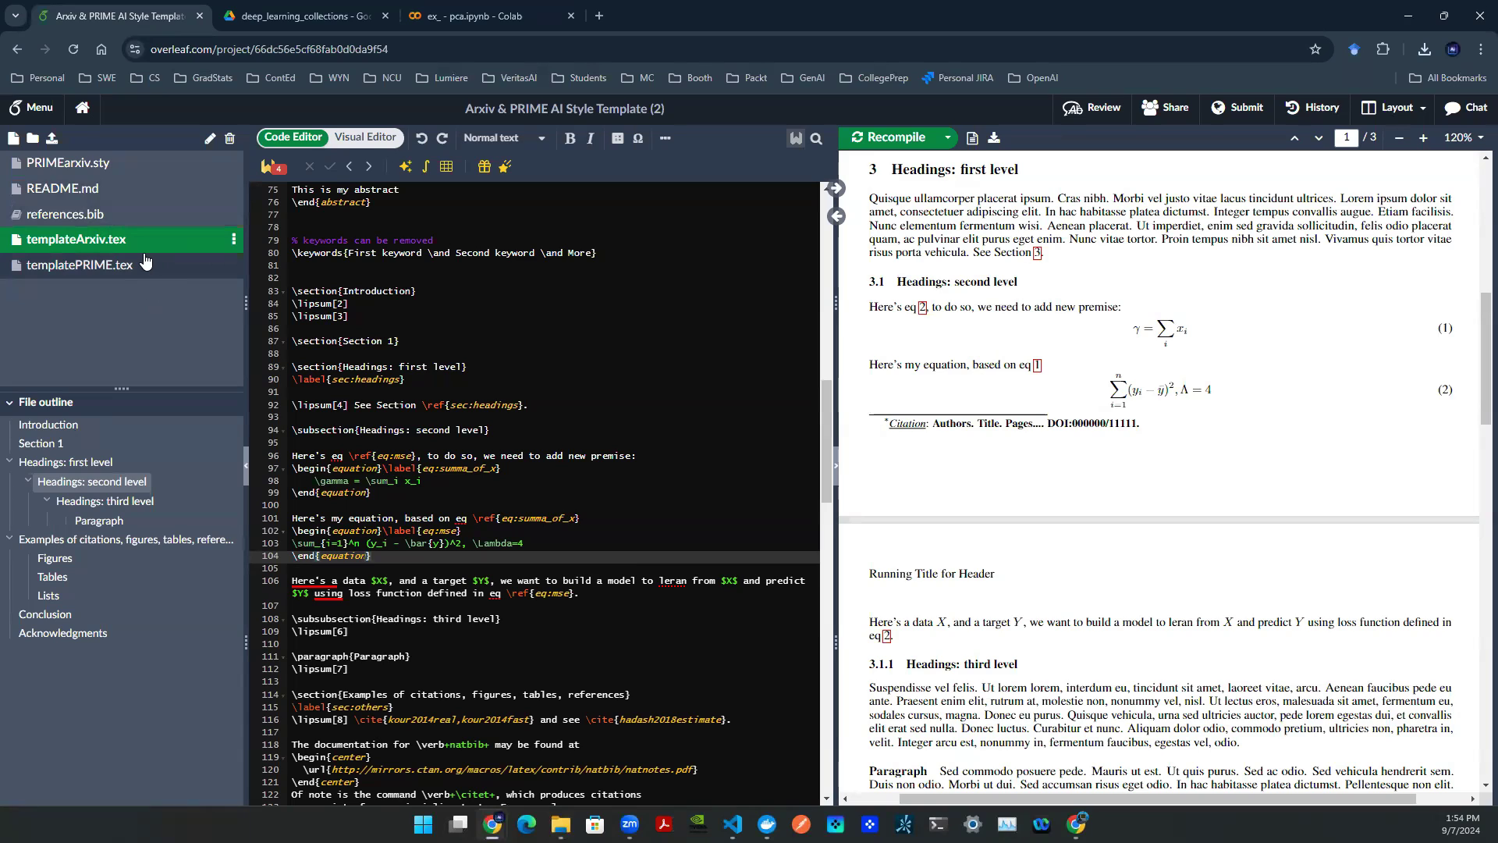
{"action": "left_click", "coordinate": [540, 328]}
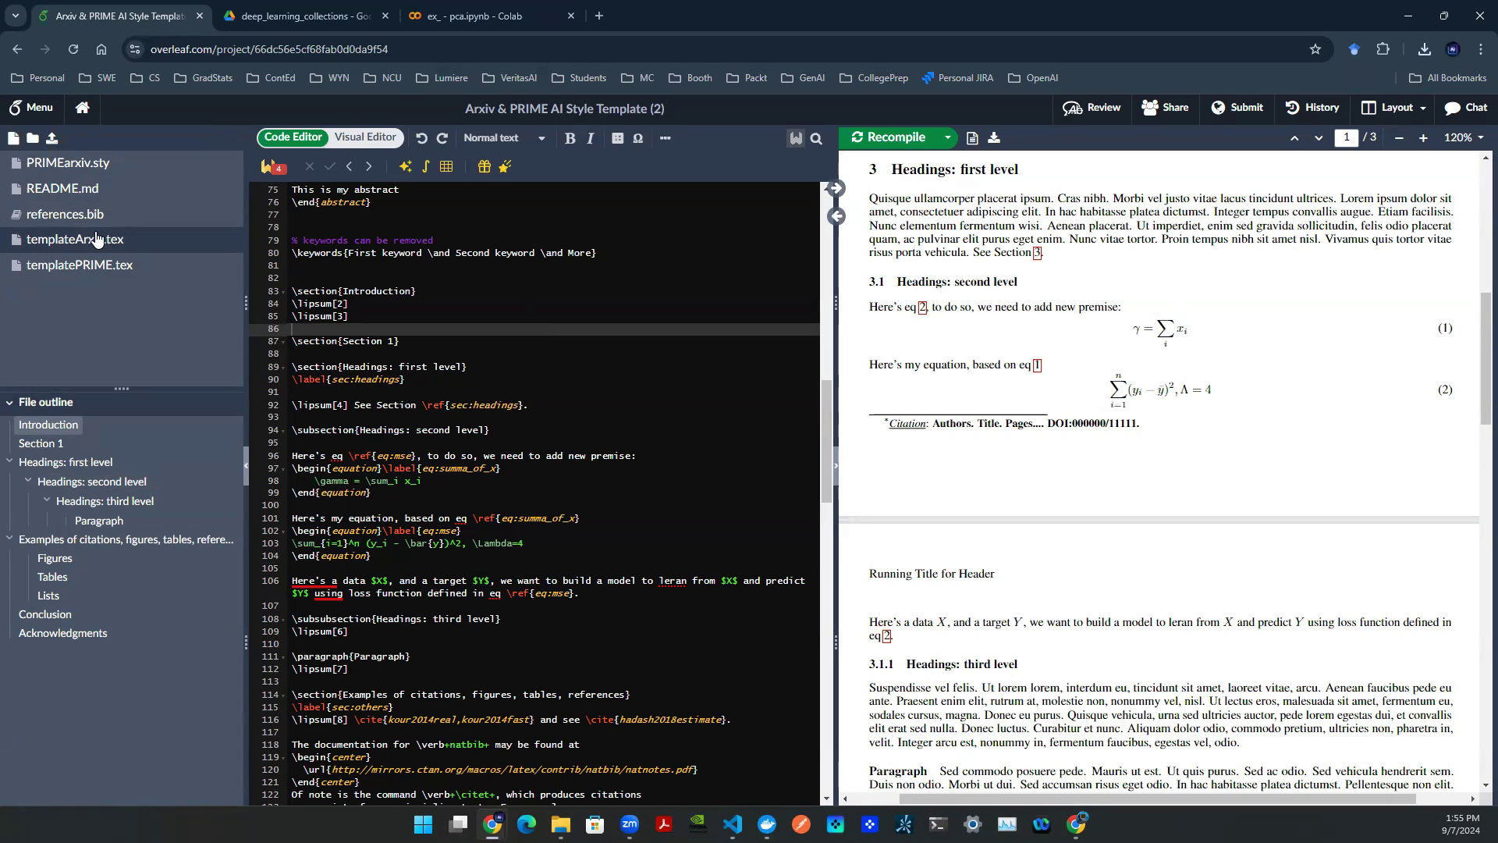
{"action": "left_click", "coordinate": [33, 139]}
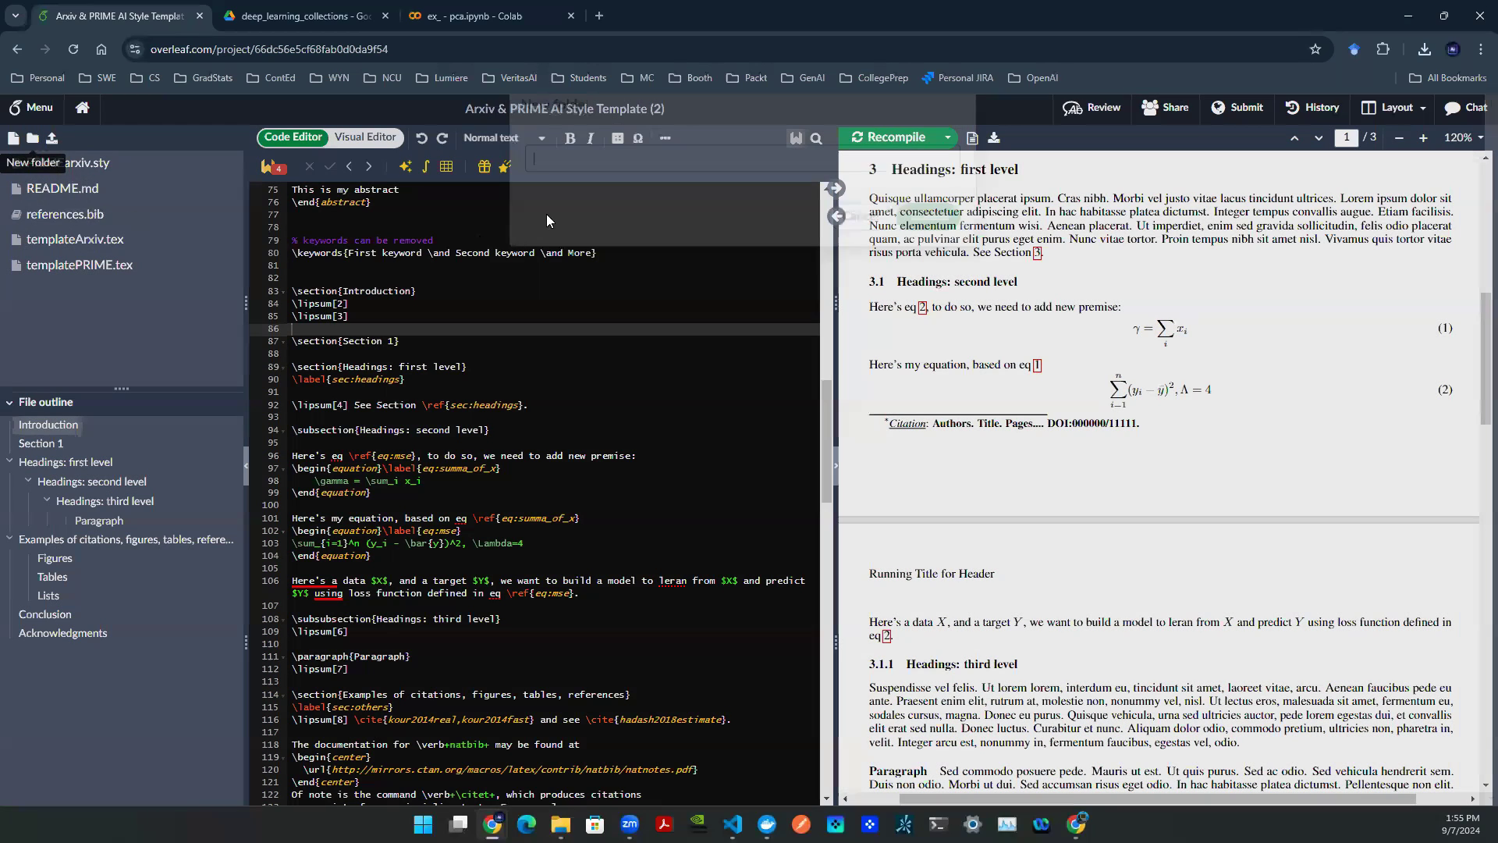
{"action": "type", "text": "figs"}
{"action": "key", "text": "Return"}
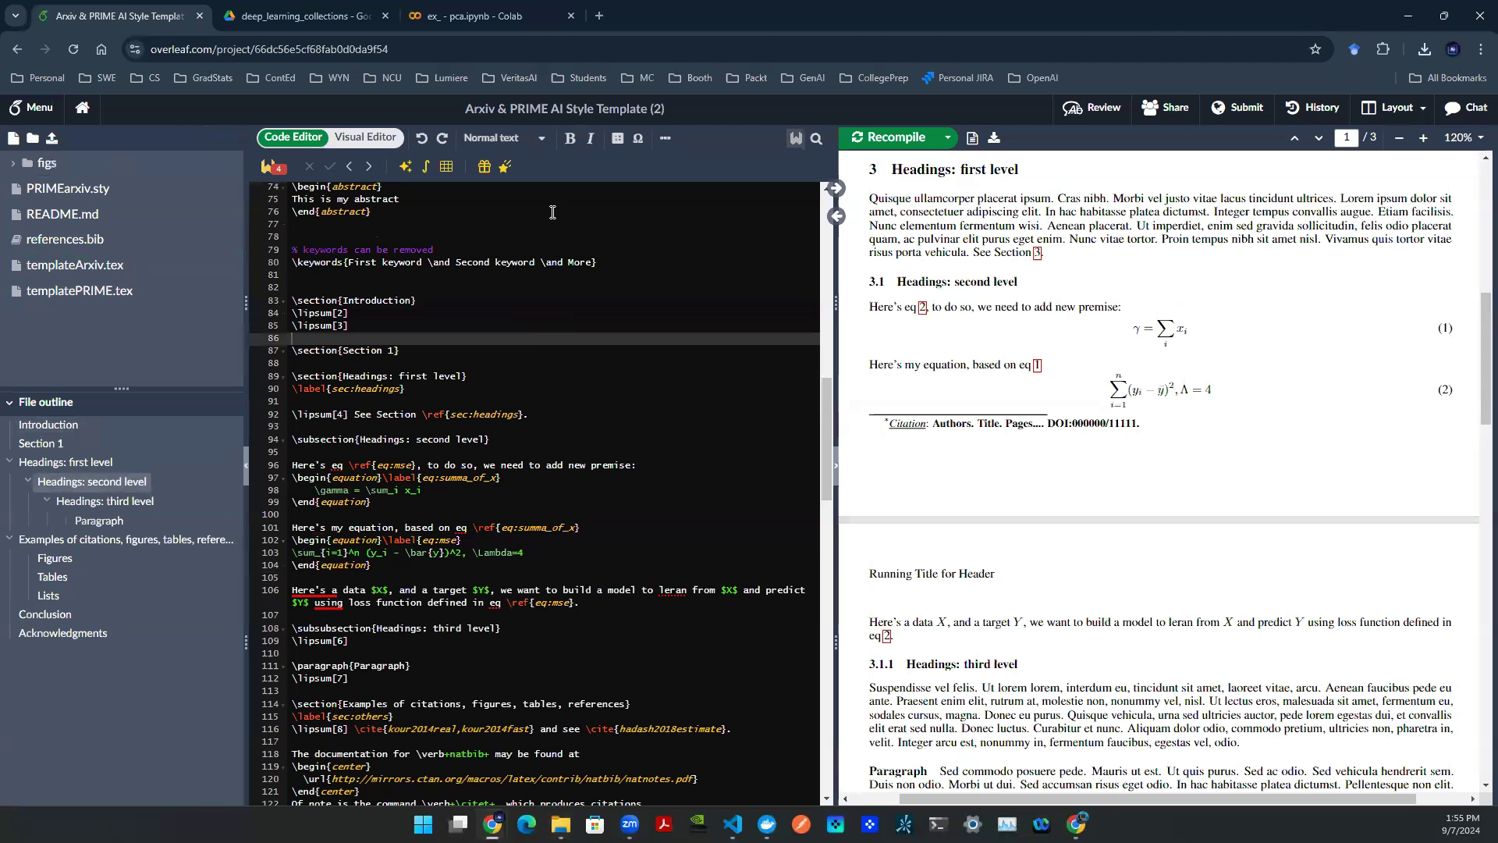
Upload pic1.png from the computer into the figs folder and open the uploaded image for preview
{"action": "left_click", "coordinate": [122, 167]}
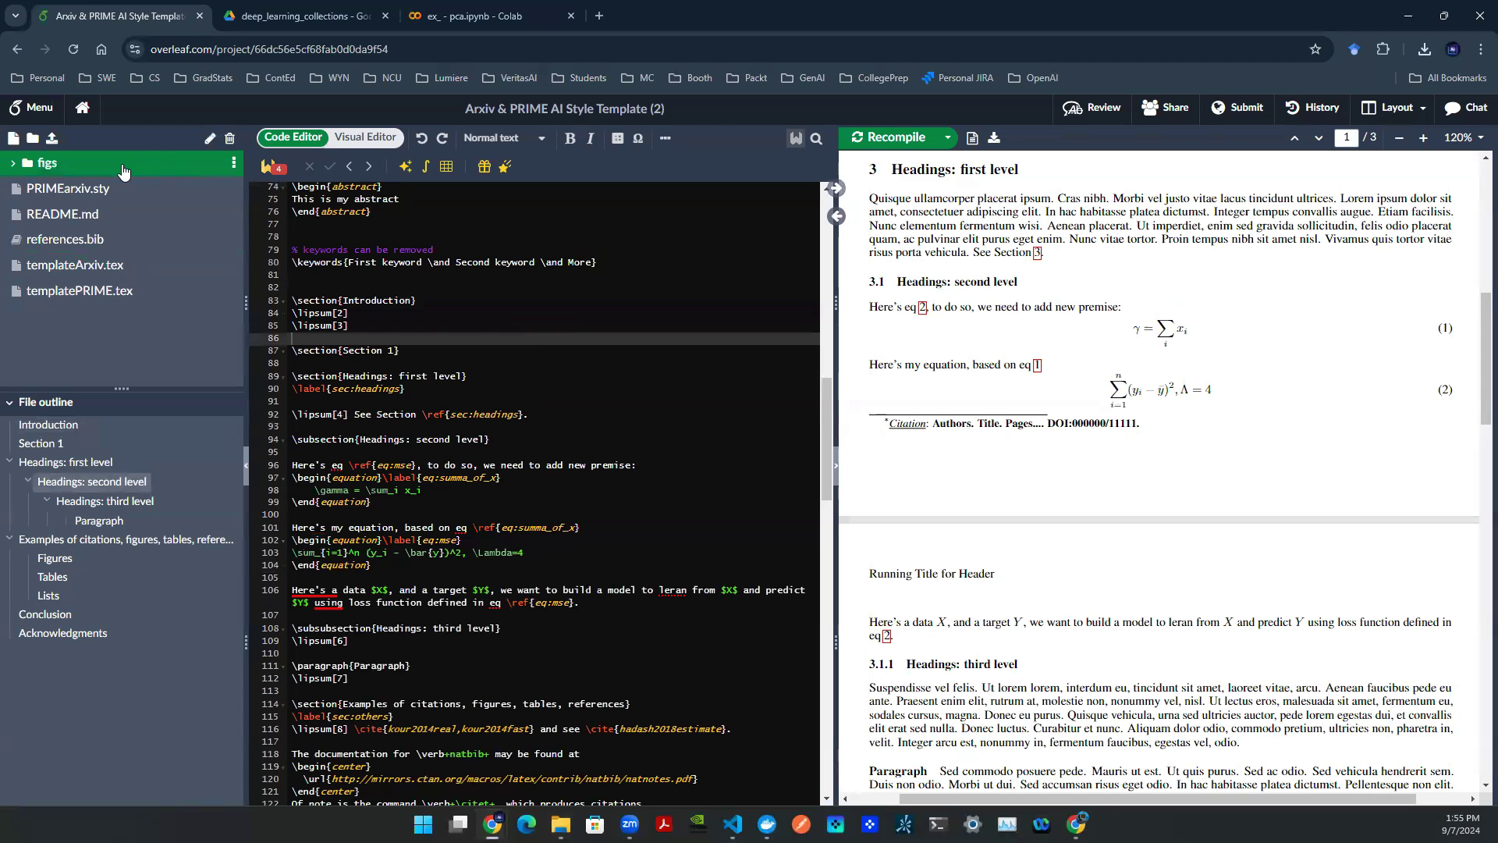
{"action": "left_click", "coordinate": [233, 166]}
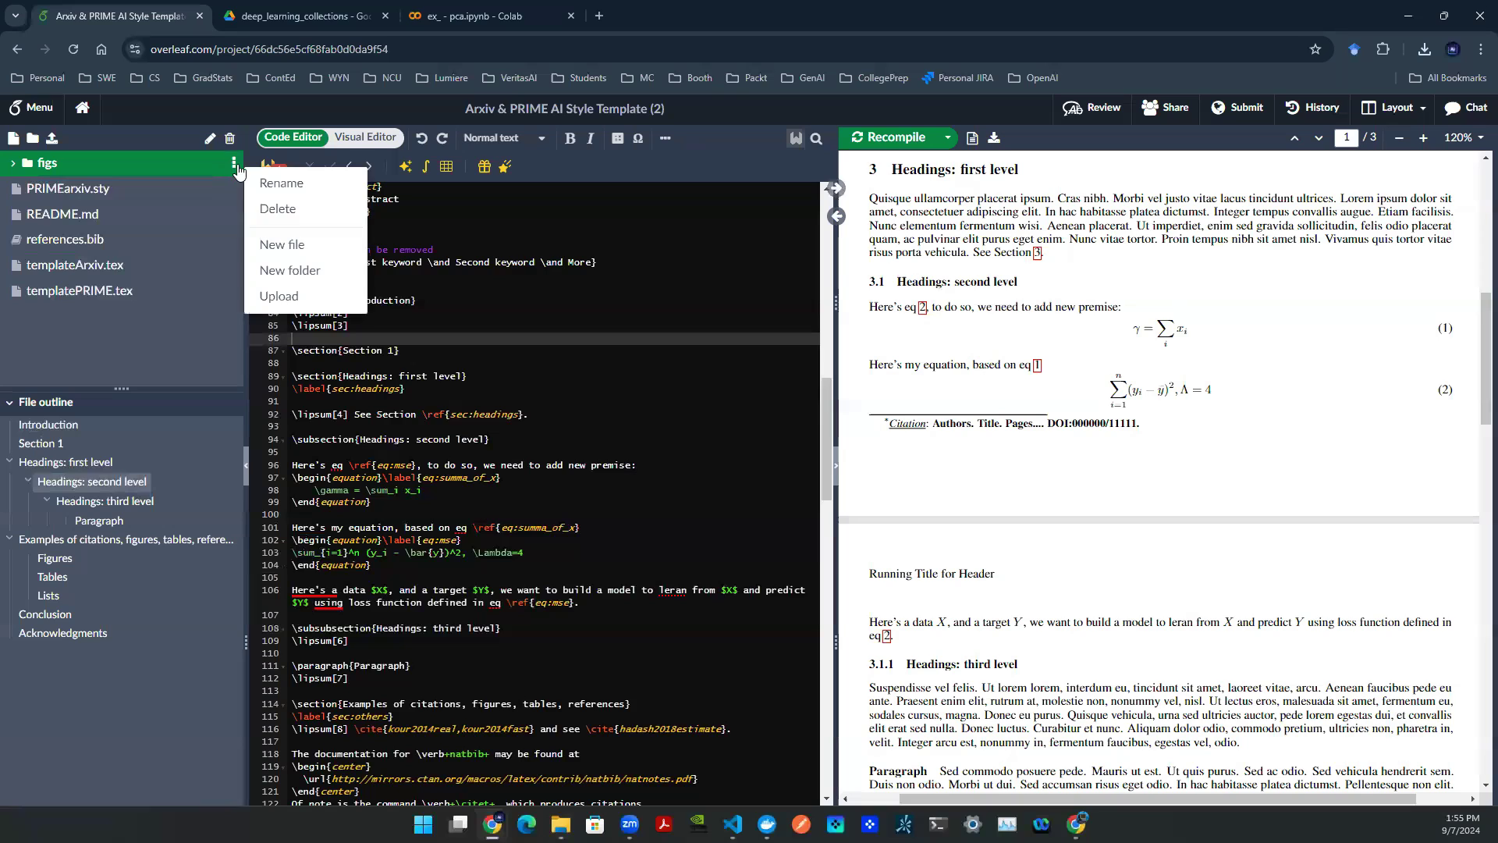
{"action": "left_click", "coordinate": [281, 291]}
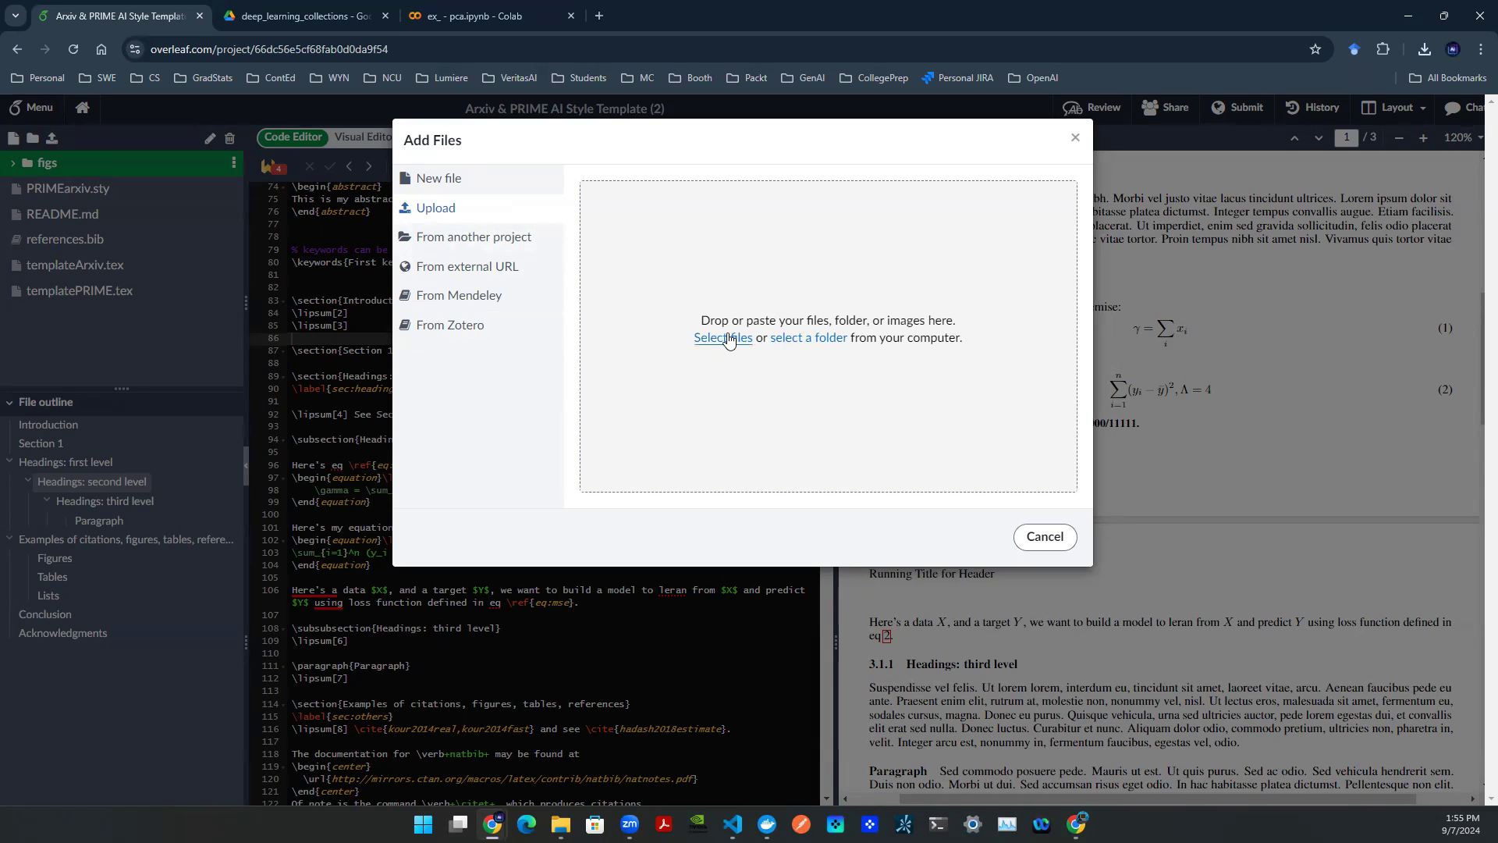
{"action": "left_click", "coordinate": [561, 824]}
{"action": "left_click", "coordinate": [660, 718]}
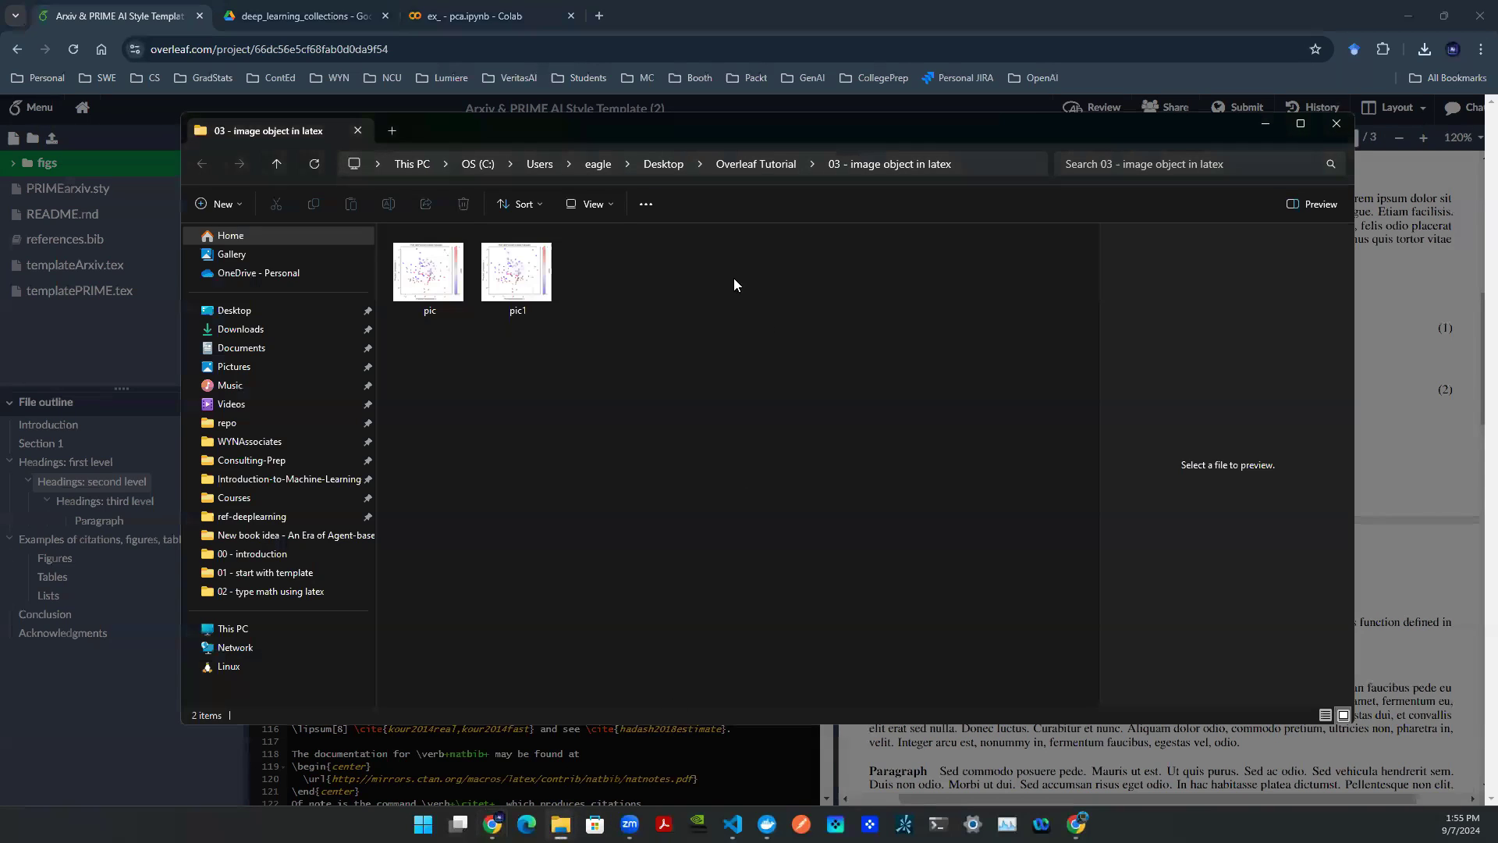
{"action": "left_click_drag", "start_coordinate": [705, 121], "coordinate": [695, 455]}
{"action": "left_click_drag", "start_coordinate": [507, 601], "coordinate": [796, 331]}
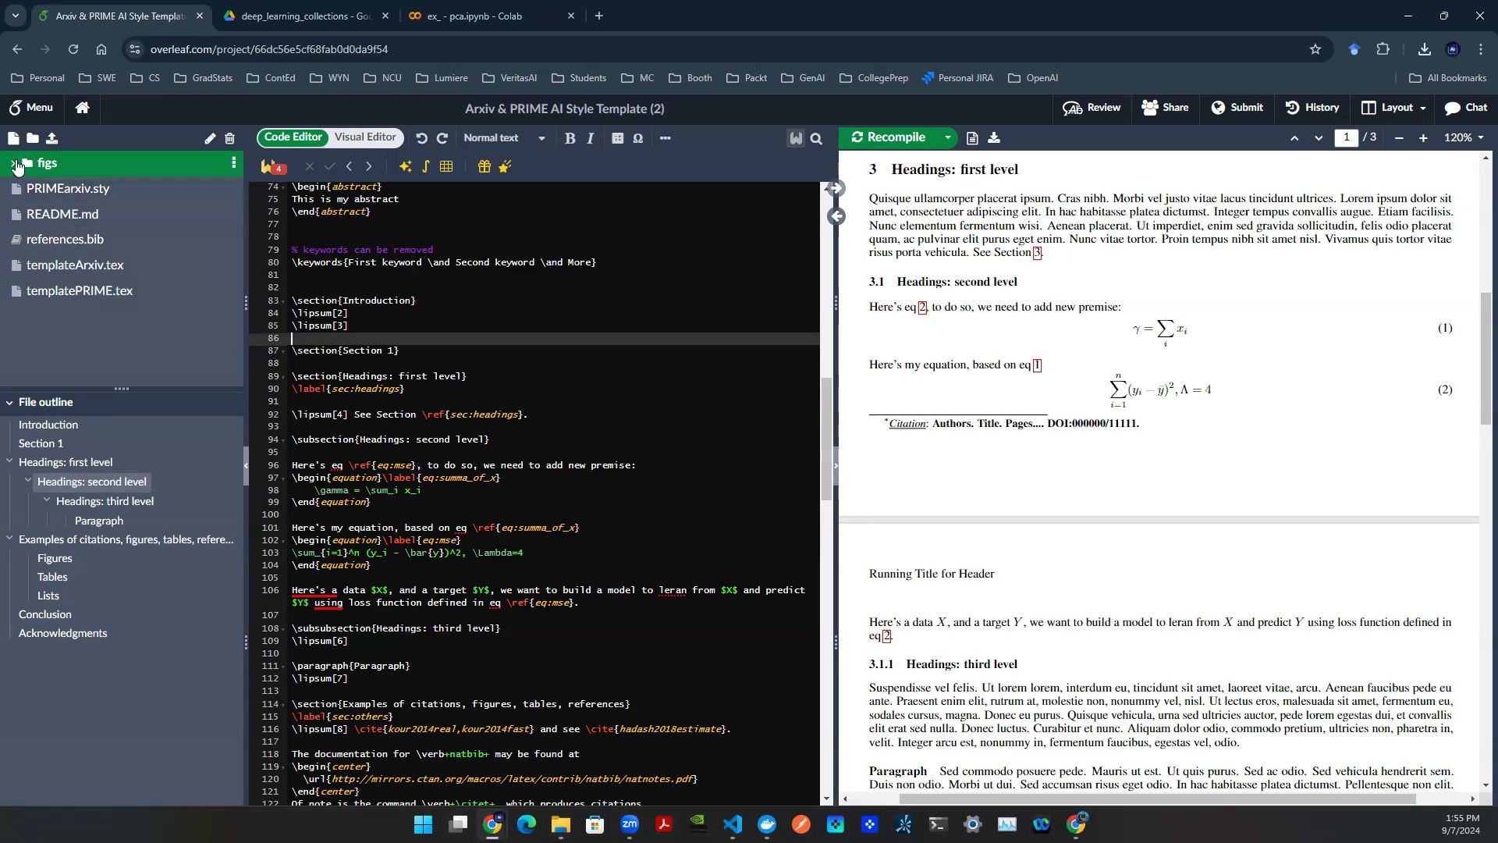
{"action": "left_click", "coordinate": [45, 162]}
{"action": "left_click", "coordinate": [56, 191]}
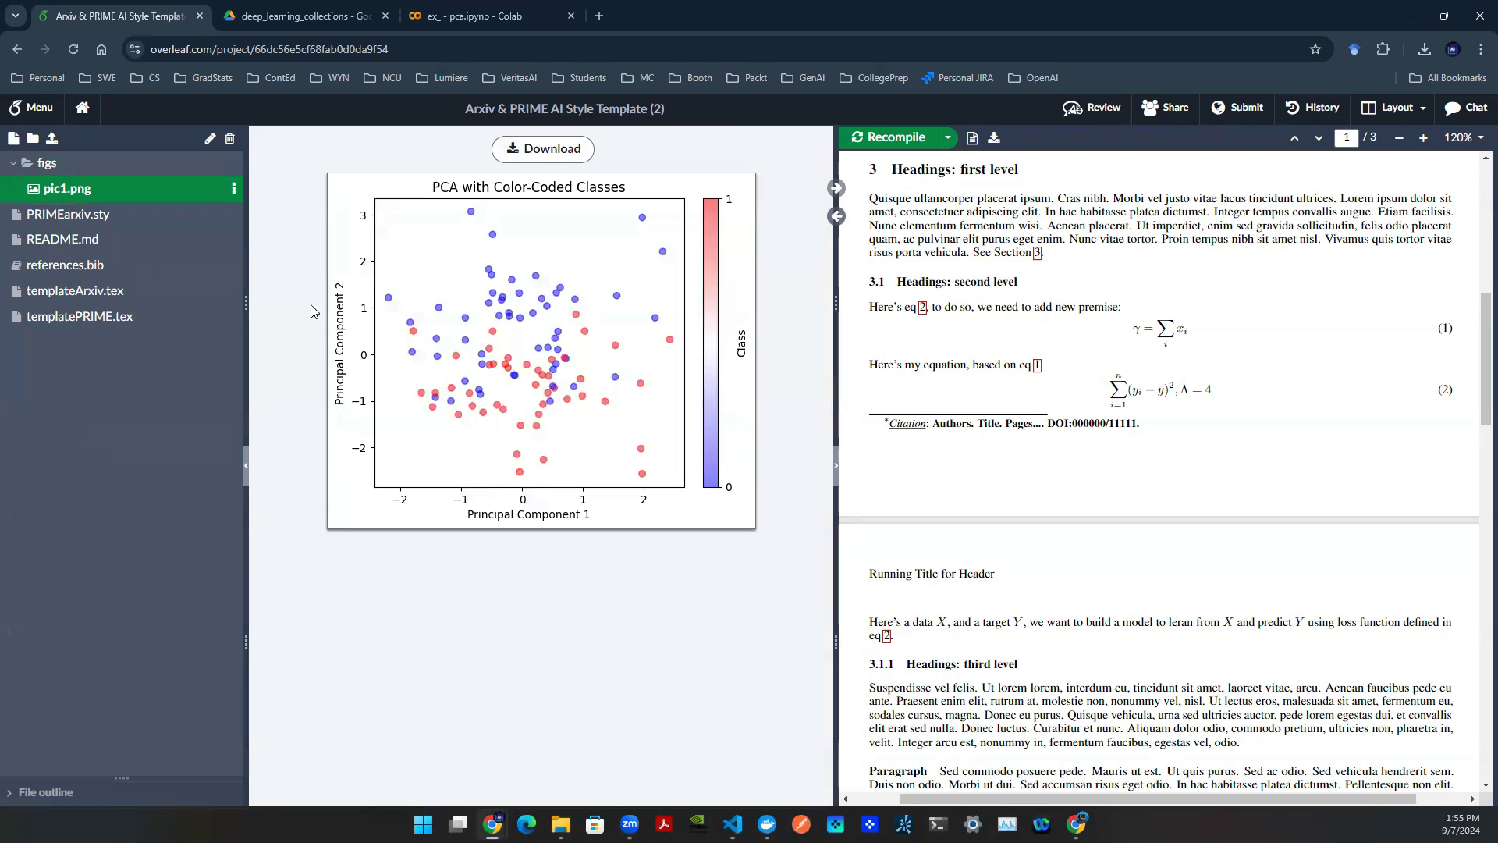
In templateArxiv.tex, insert a figure environment after the paragraph about the loss function, just before the third-level heading
{"action": "left_click", "coordinate": [86, 291]}
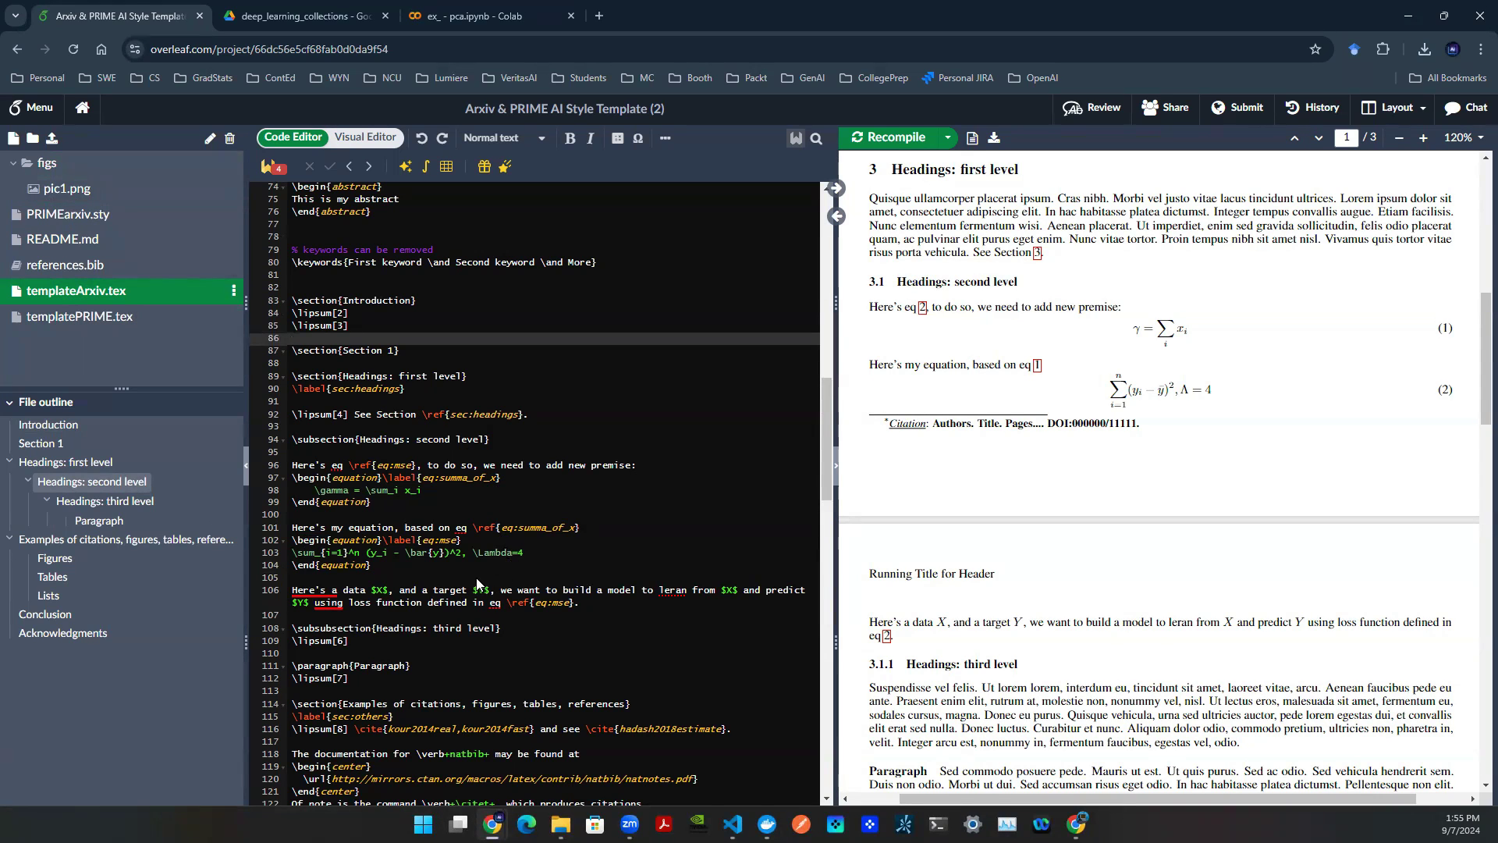
{"action": "left_click", "coordinate": [586, 608]}
{"action": "scroll", "coordinate": [586, 599], "scroll_direction": "down", "scroll_amount": 4}
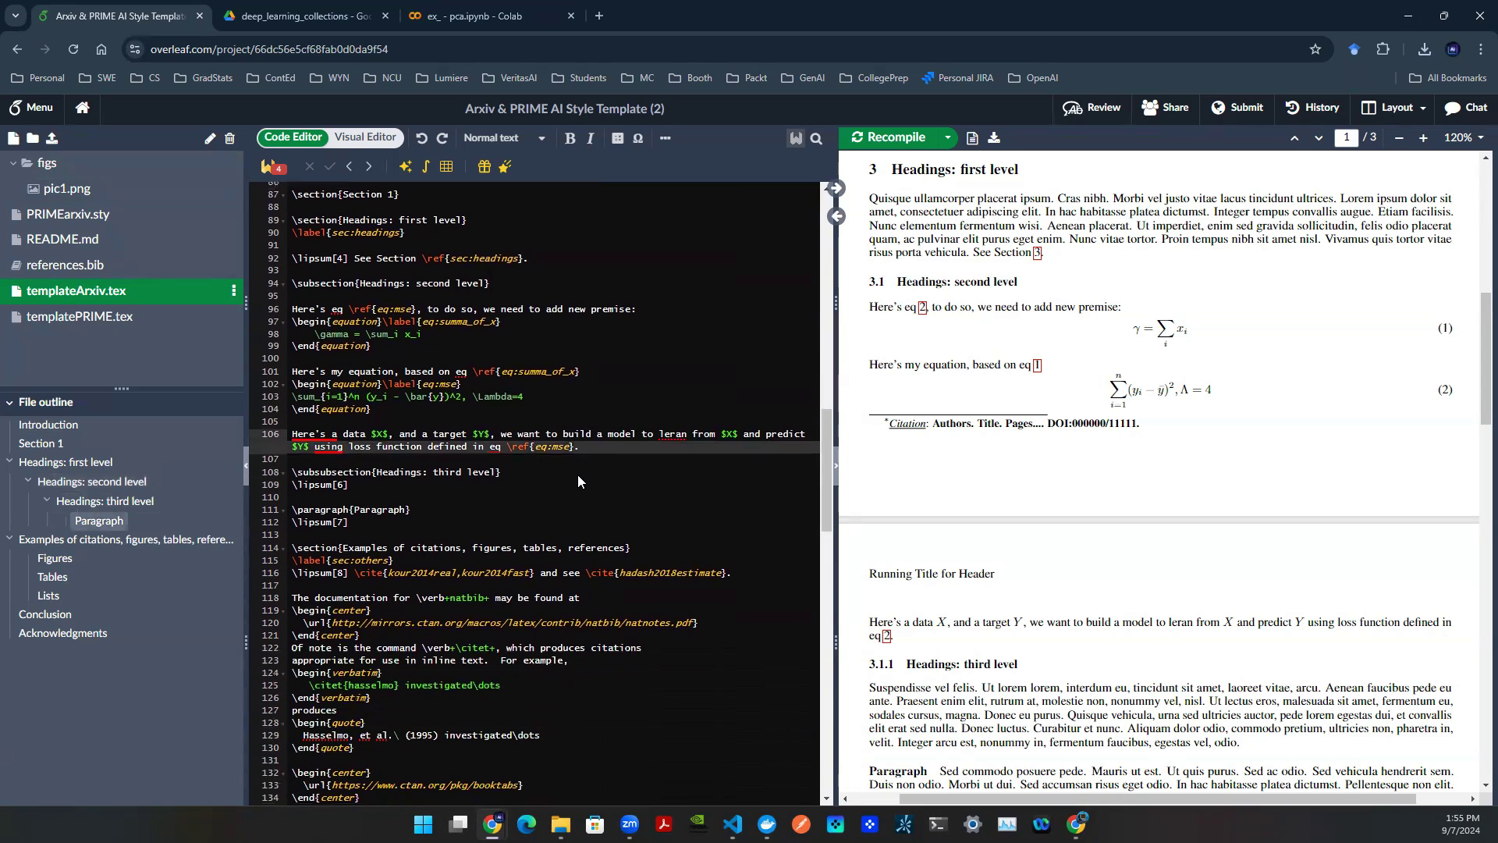
{"action": "key", "text": "Return"}
{"action": "key", "text": "Return"}
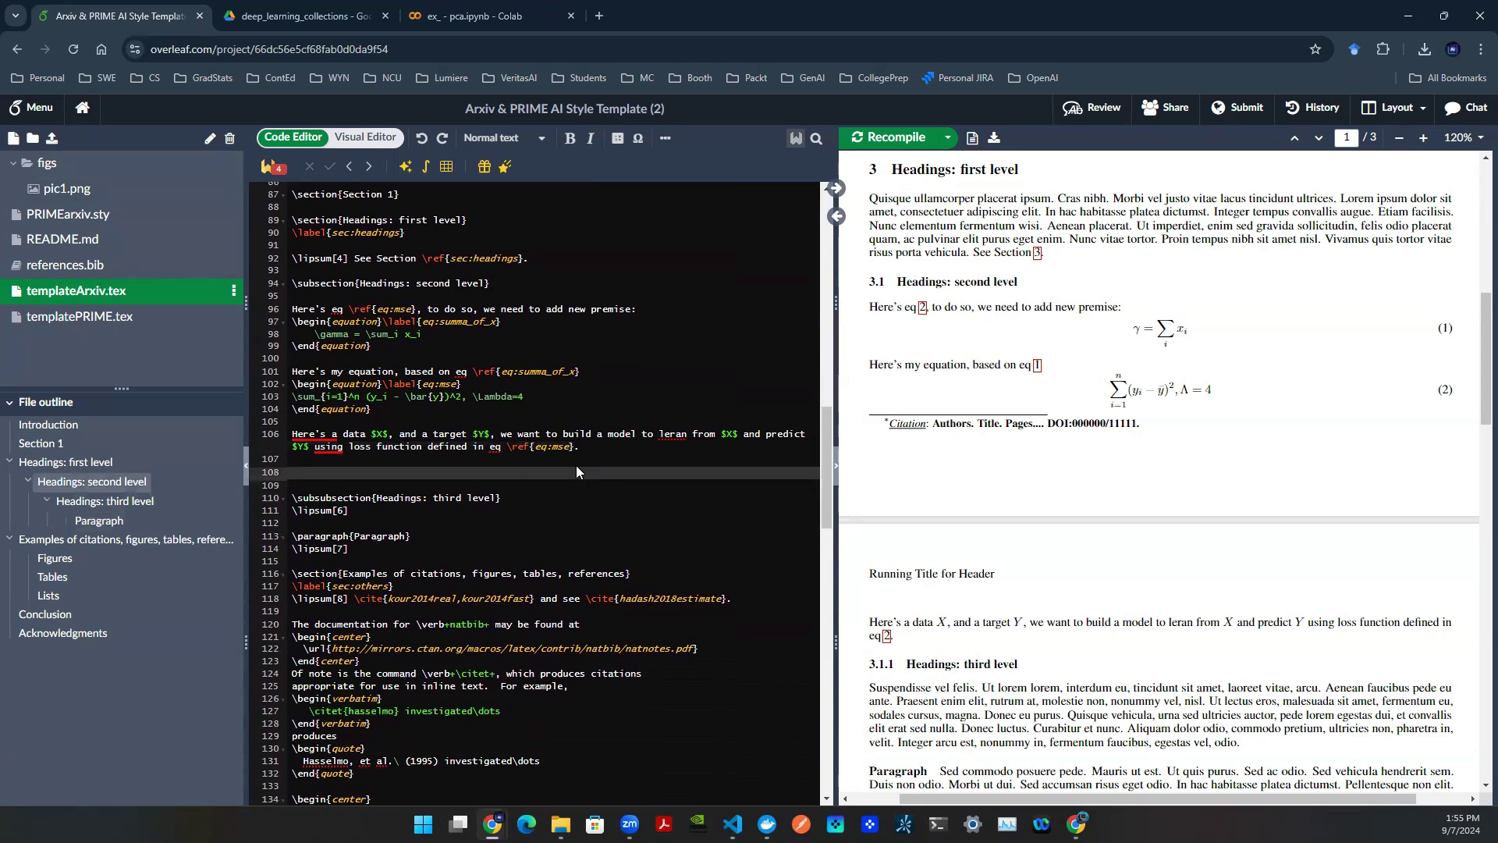
{"action": "type", "text": "\beg"}
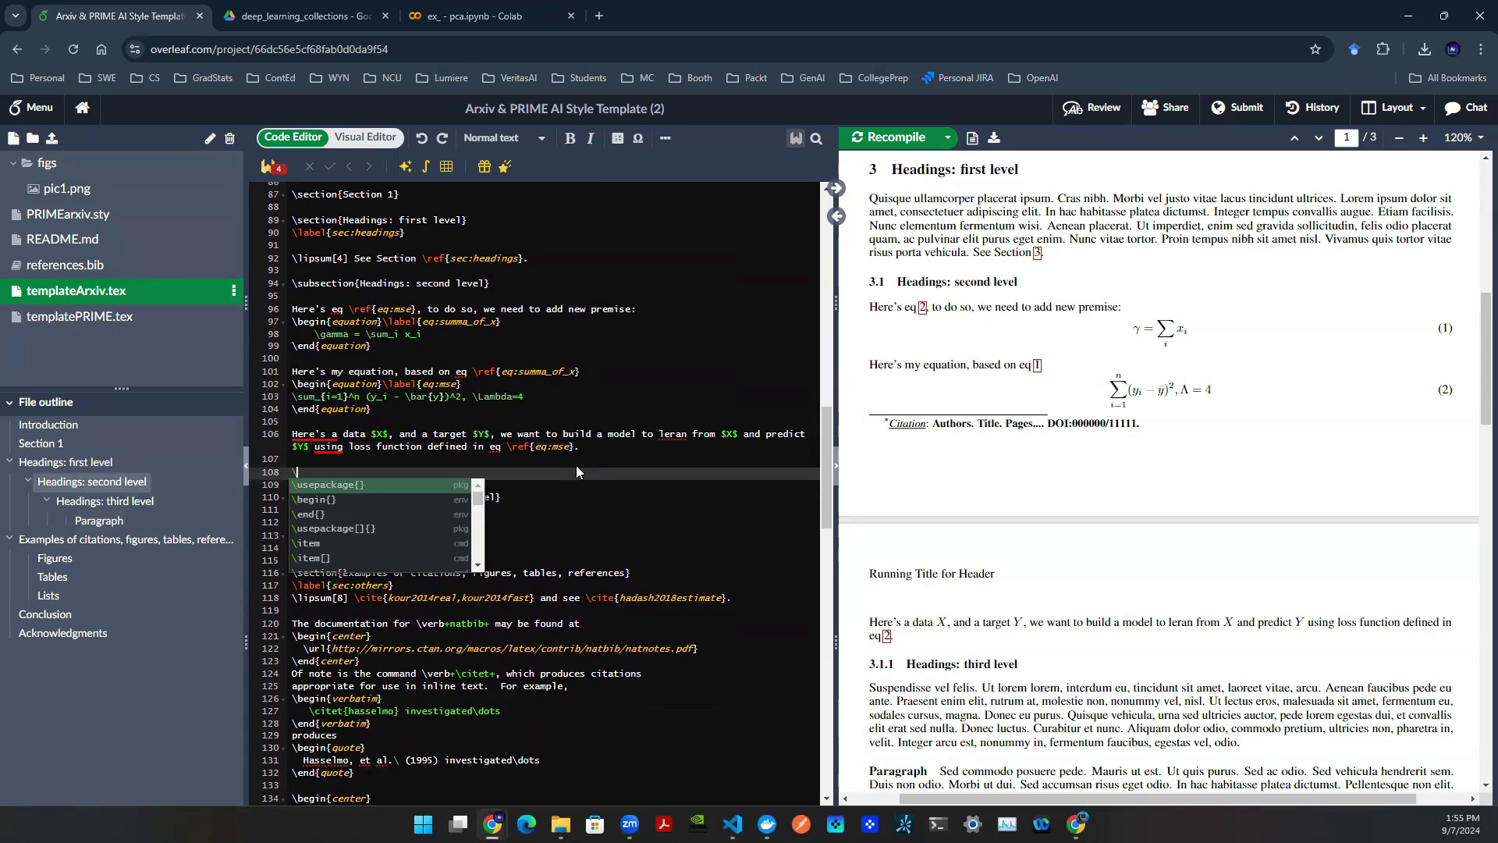
{"action": "type", "text": "in{fig"}
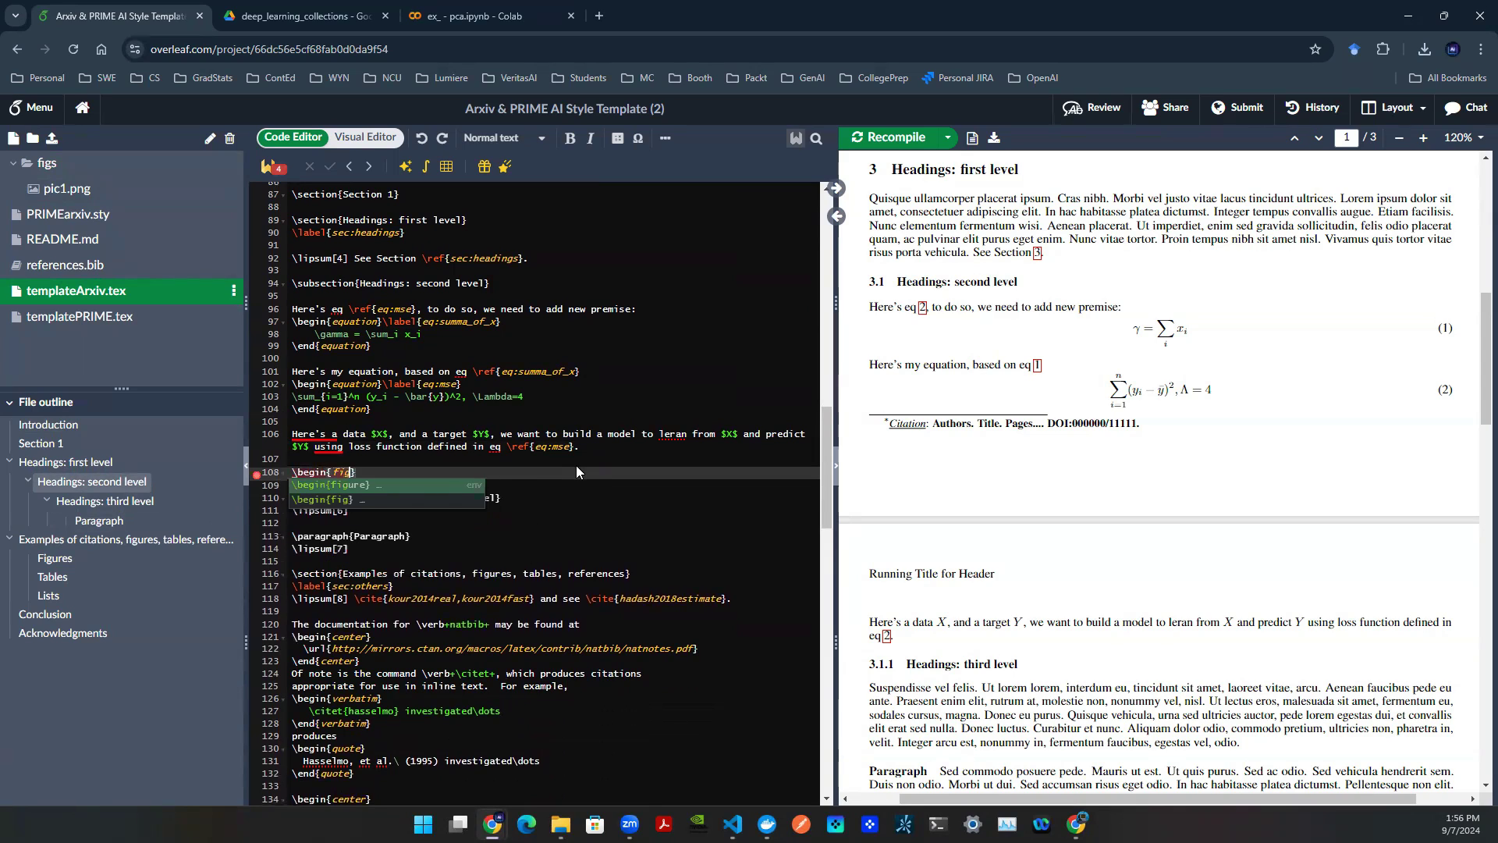
{"action": "key", "text": "Return"}
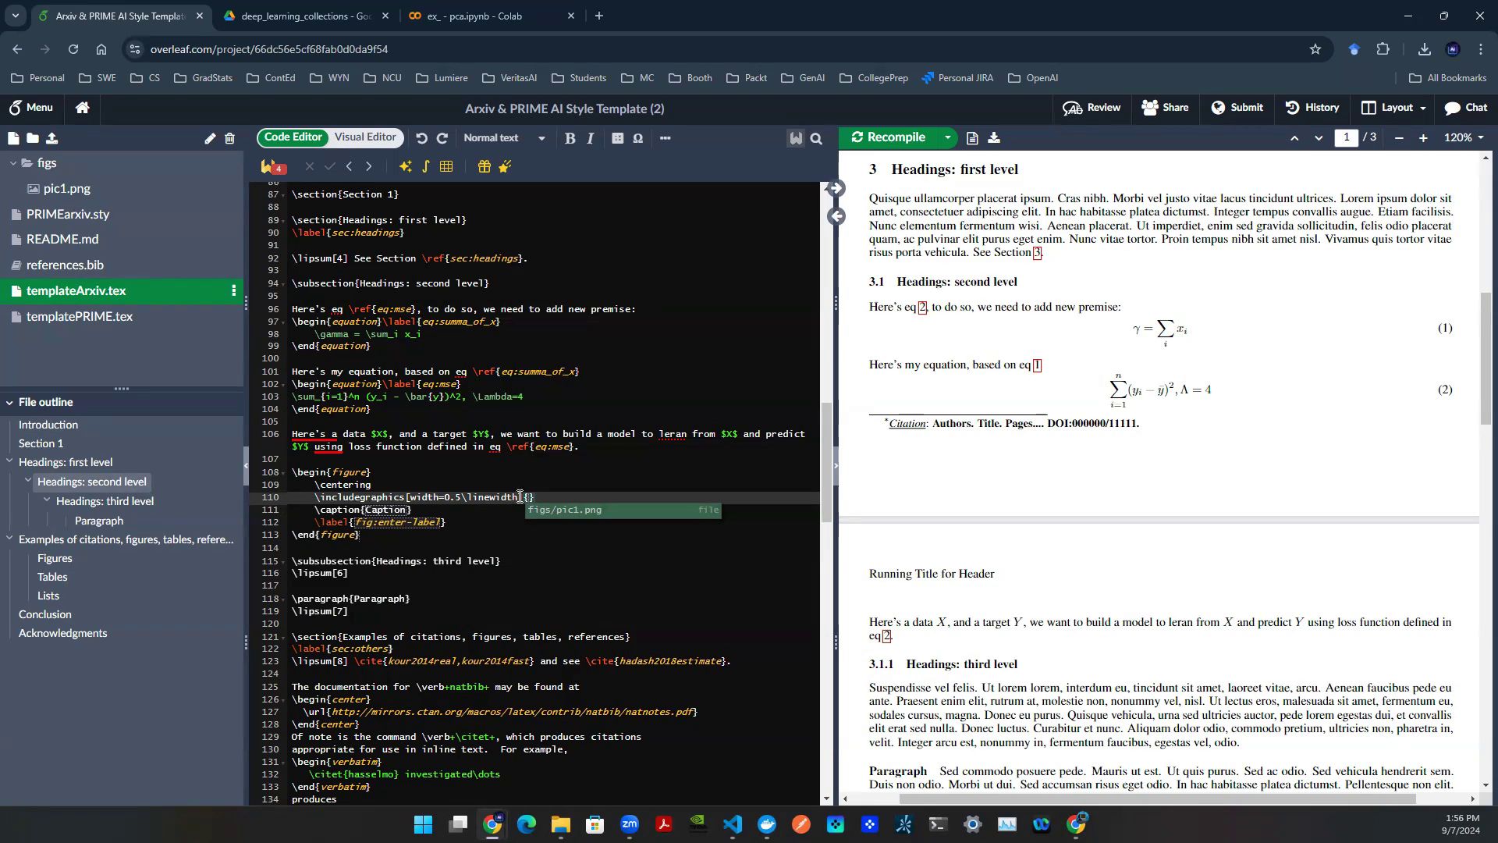
Set the image path of the new figure's \includegraphics command to figs/pic1.png
{"action": "left_click", "coordinate": [566, 516]}
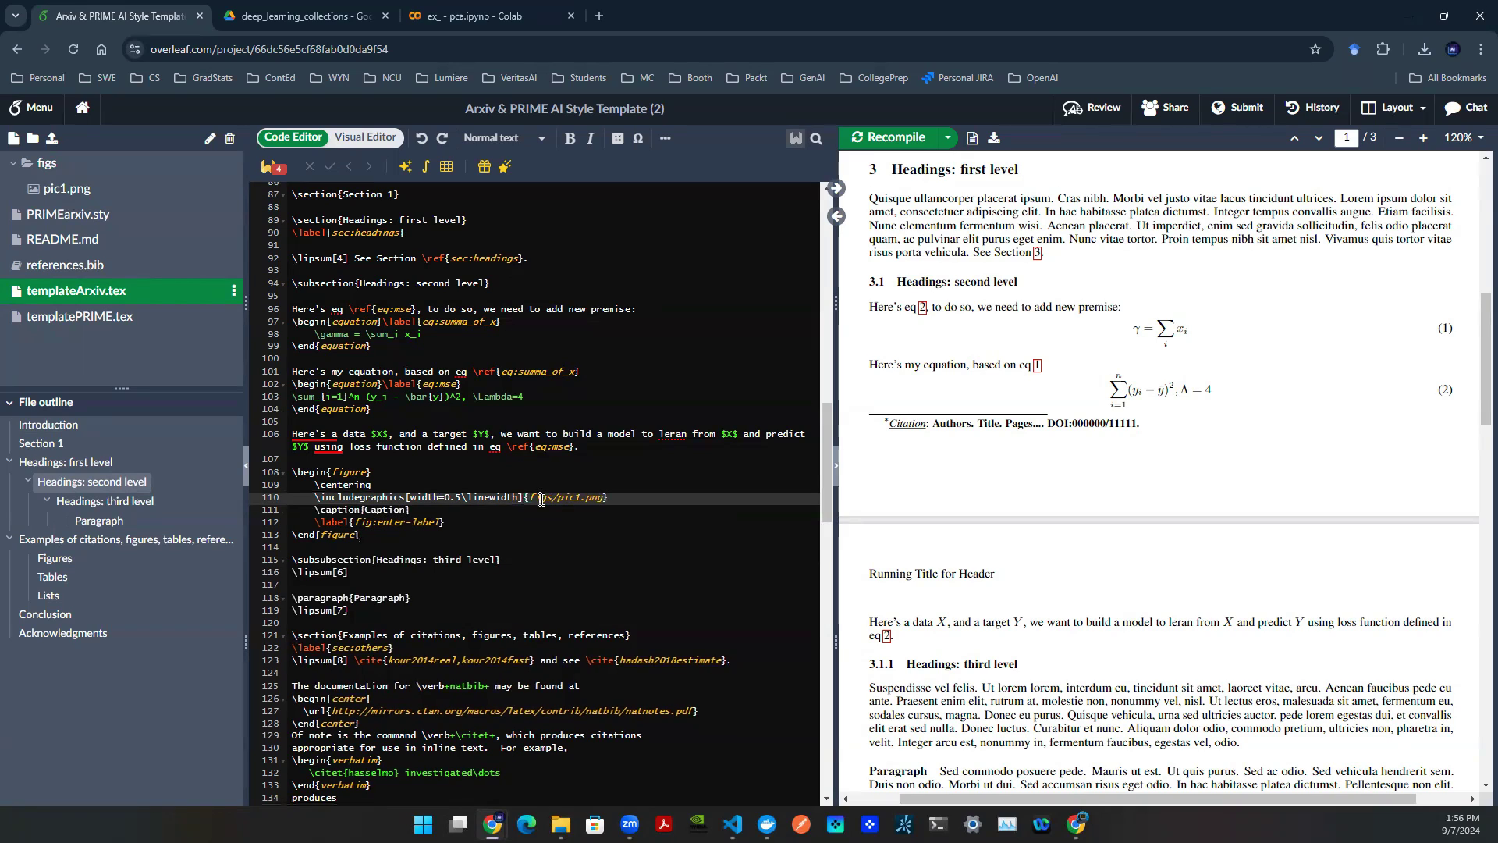
{"action": "left_click_drag", "start_coordinate": [542, 499], "coordinate": [575, 498]}
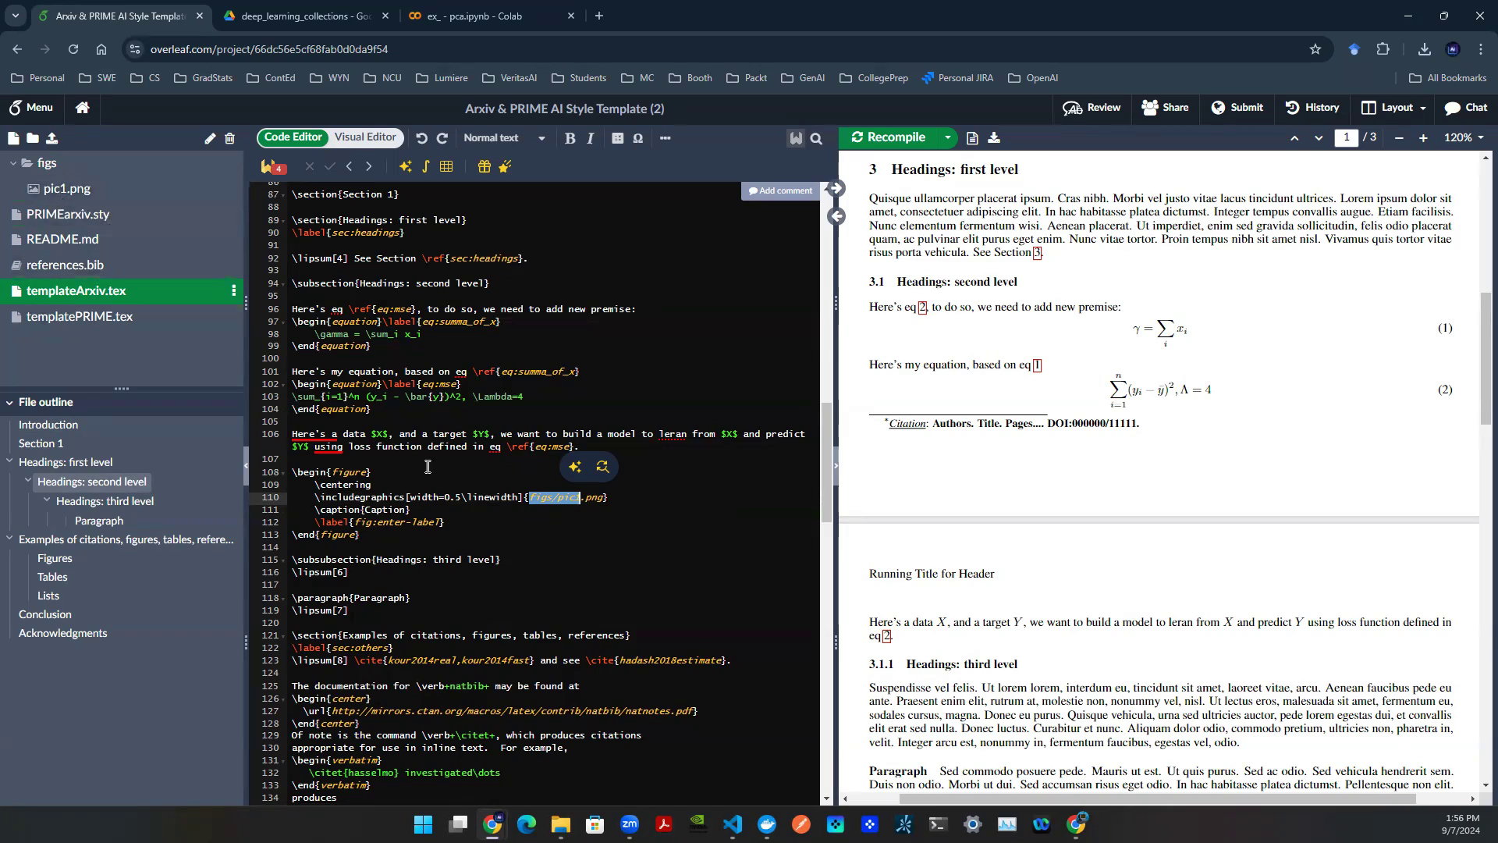
{"action": "left_click", "coordinate": [549, 497]}
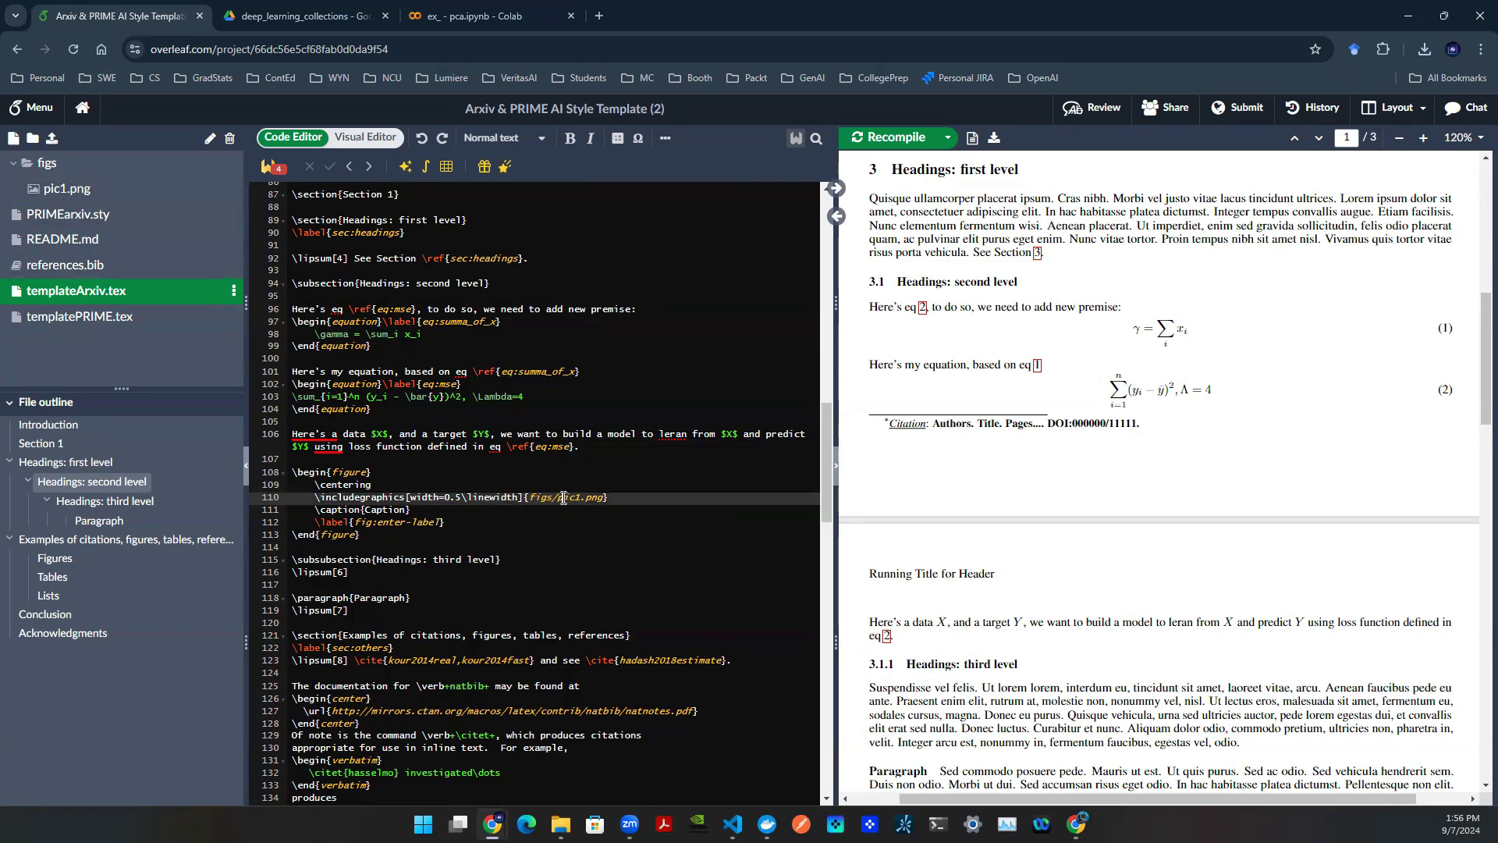
{"action": "double_click", "coordinate": [563, 497]}
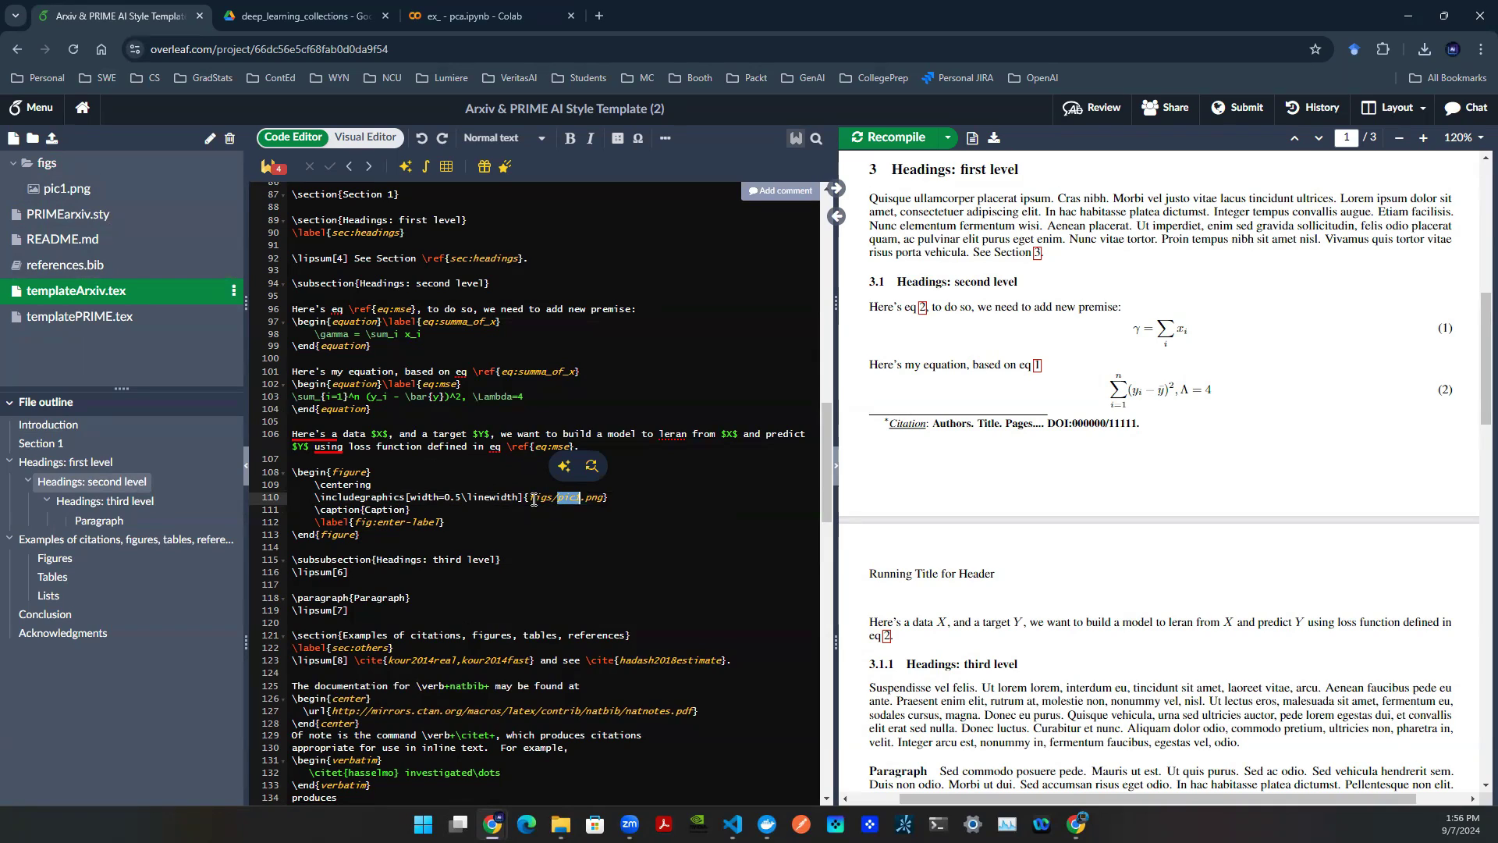
{"action": "left_click_drag", "start_coordinate": [546, 496], "coordinate": [597, 493]}
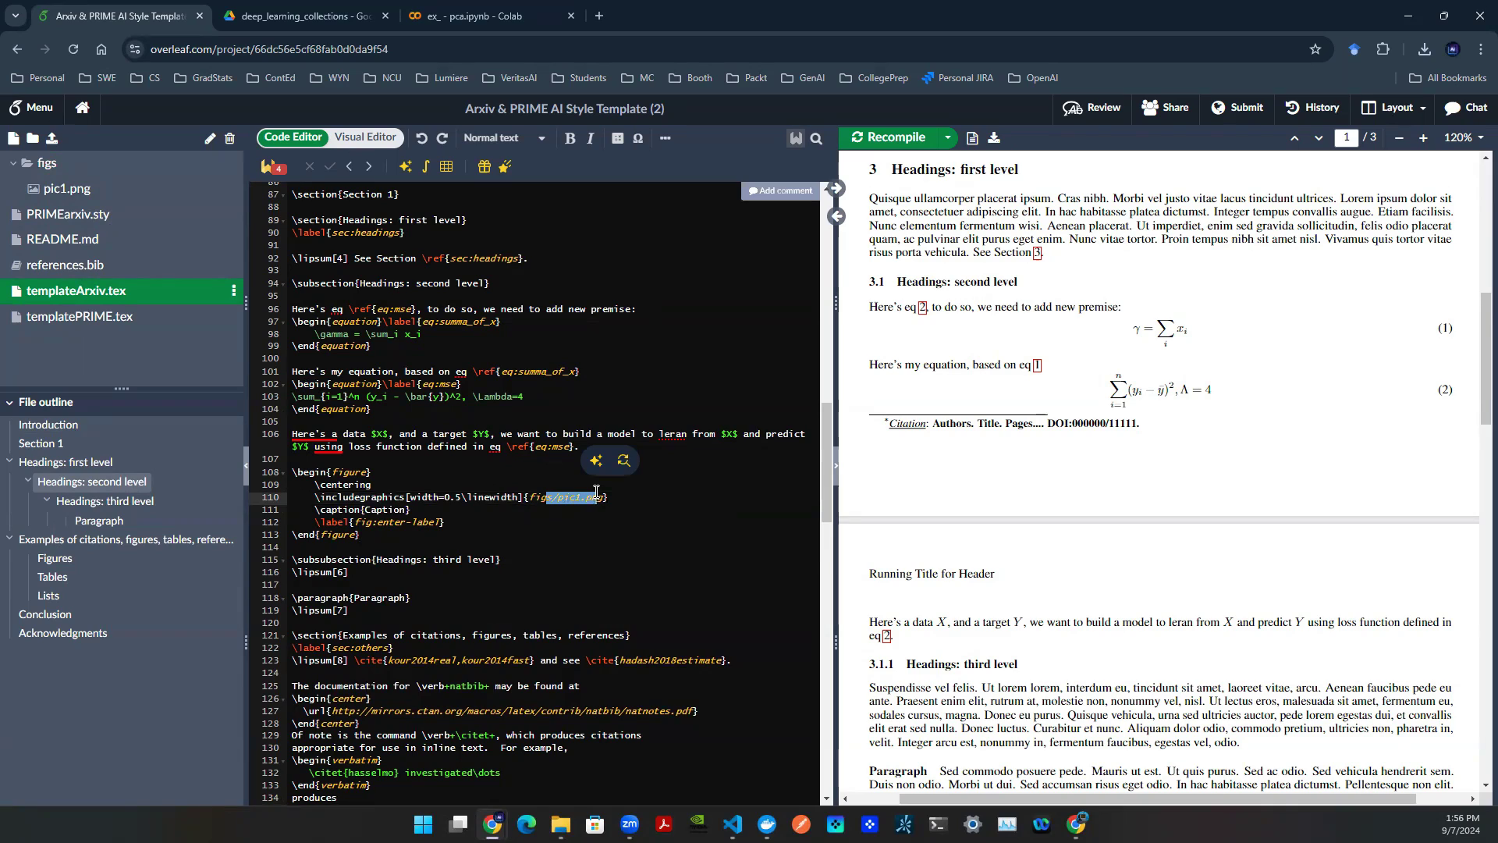
Replace the figure's placeholder caption with "Title. Description" and make the word Title bold
{"action": "double_click", "coordinate": [394, 510]}
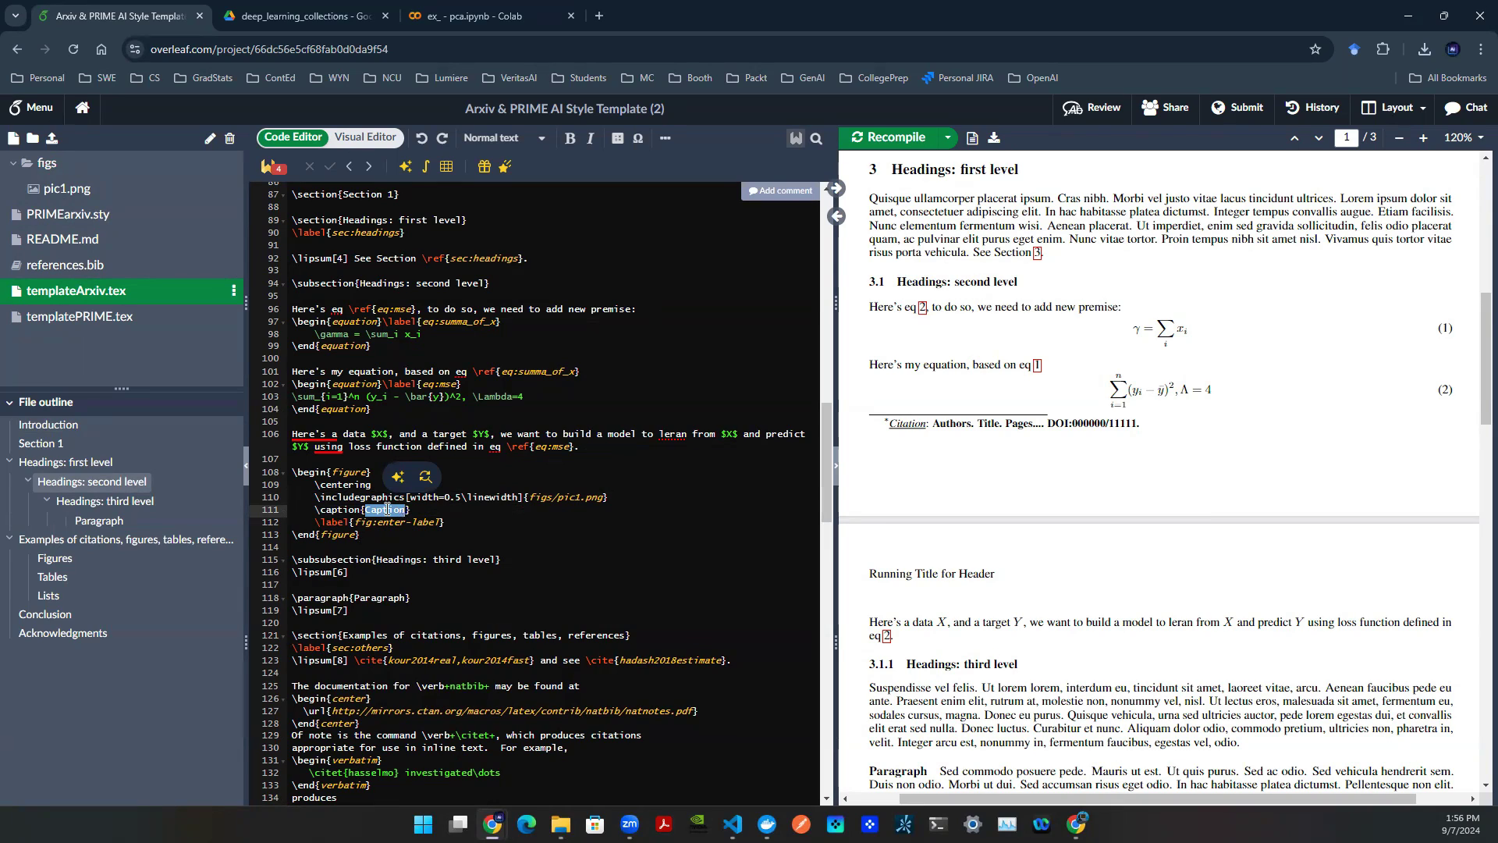
{"action": "type", "text": "Title. Des"}
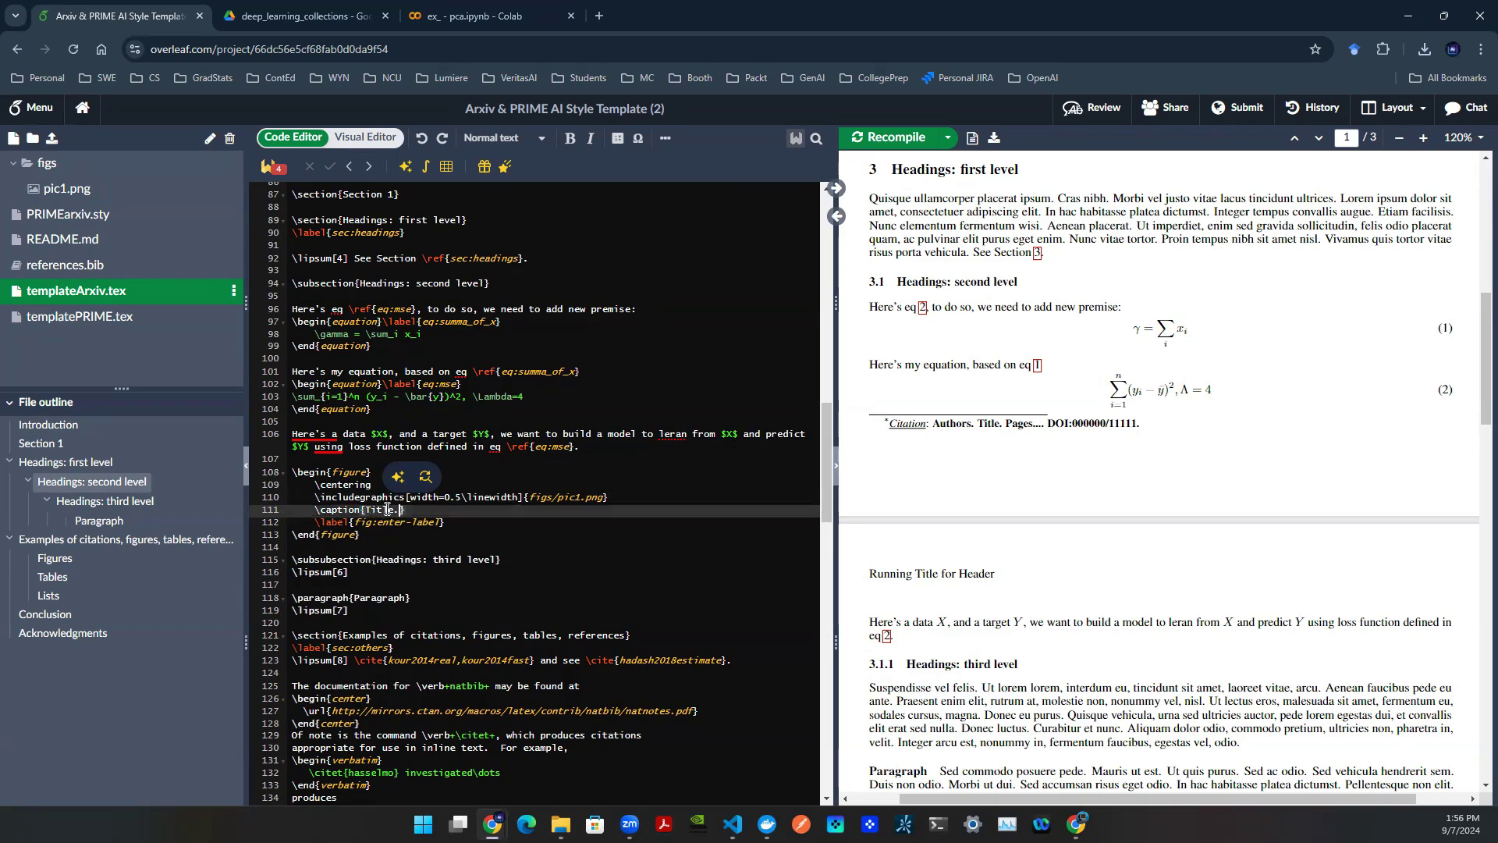
{"action": "type", "text": "cription"}
{"action": "double_click", "coordinate": [388, 509]}
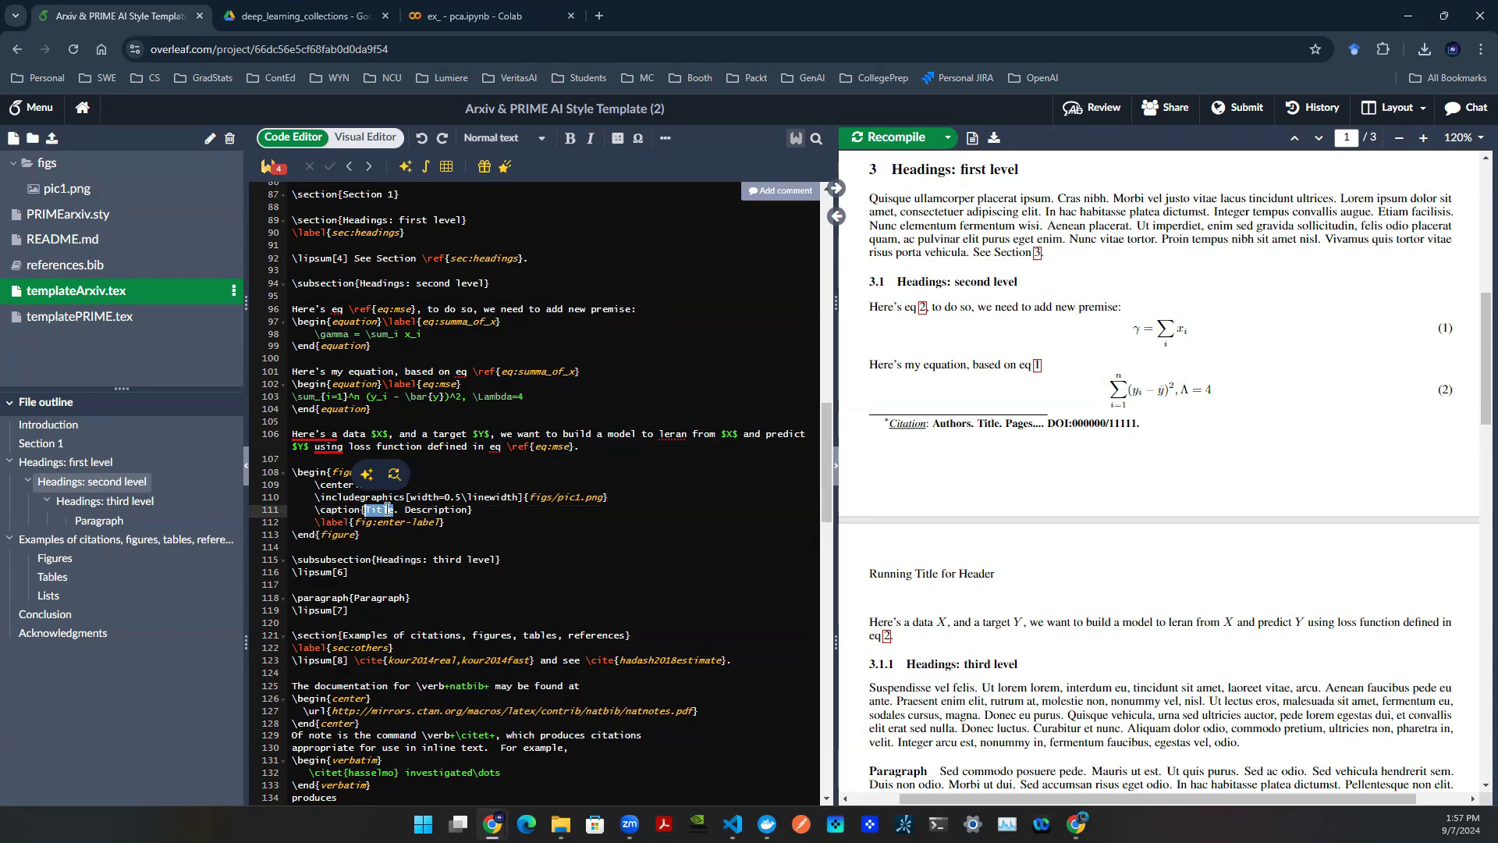
{"action": "key", "text": "ctrl+b"}
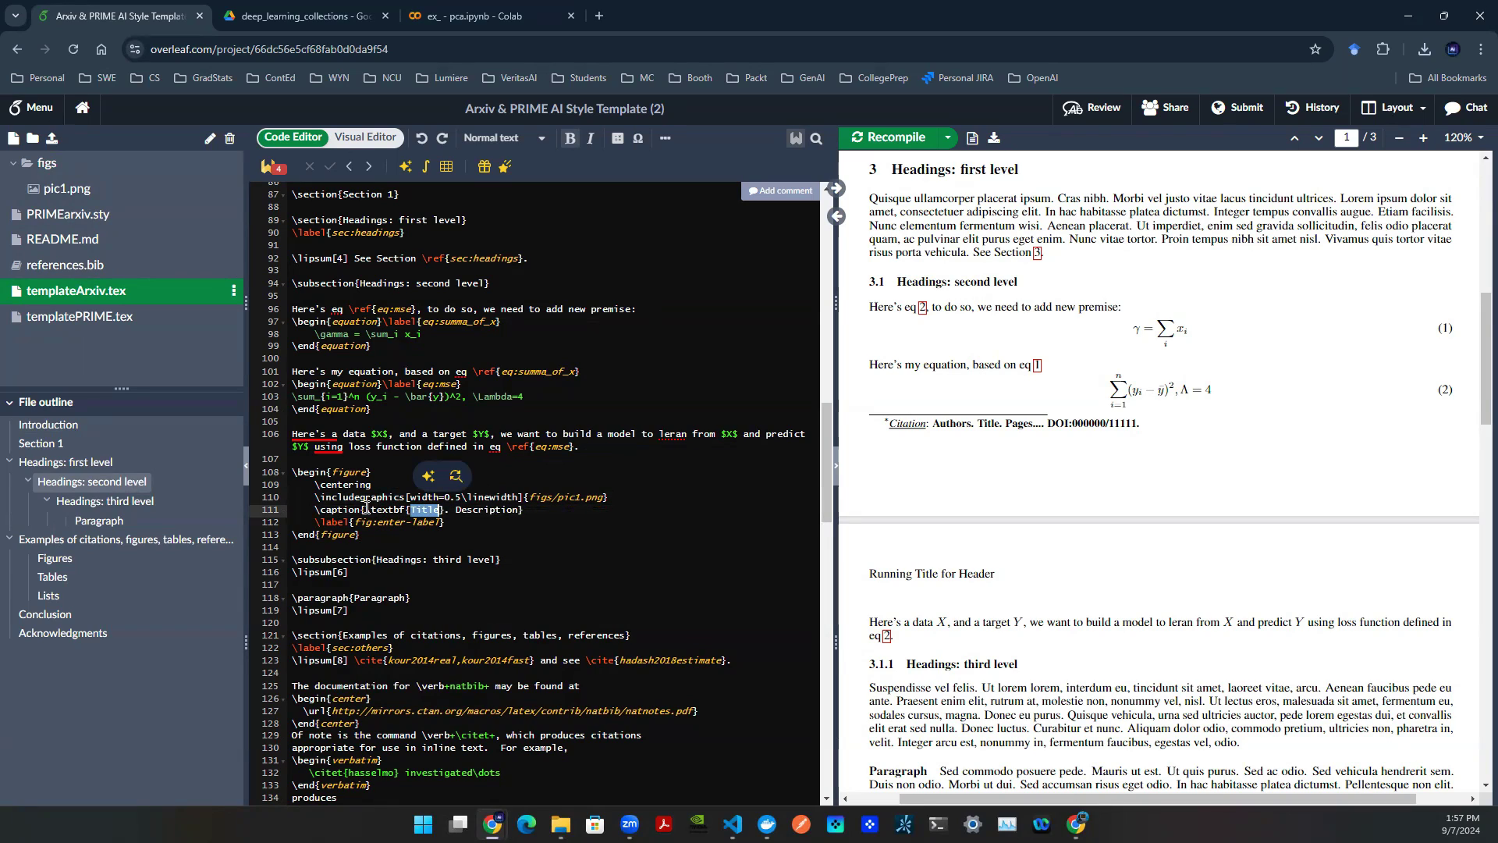
{"action": "left_click_drag", "start_coordinate": [366, 509], "coordinate": [406, 508]}
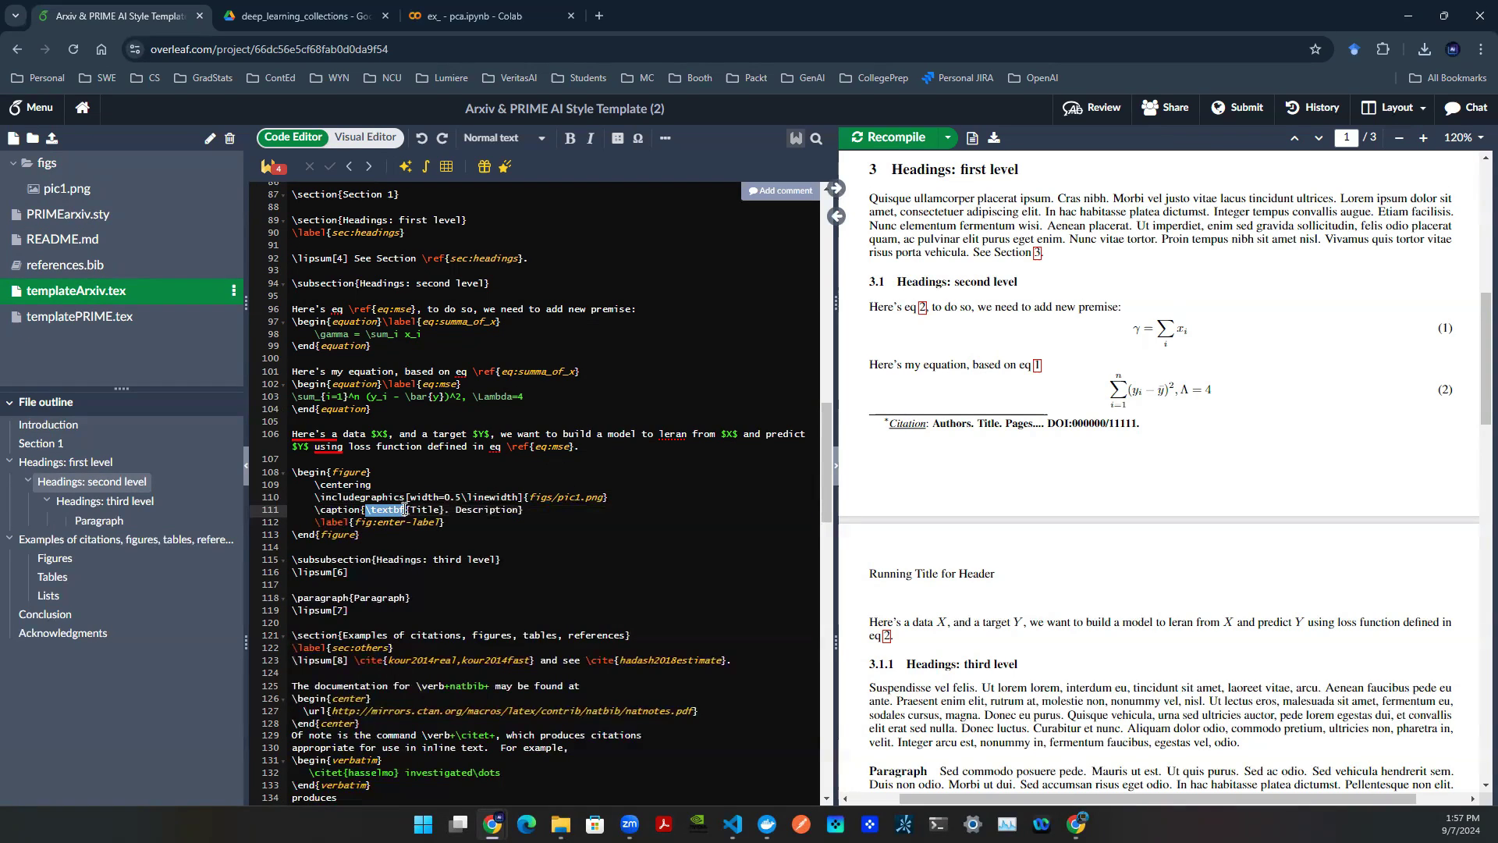
{"action": "double_click", "coordinate": [419, 508]}
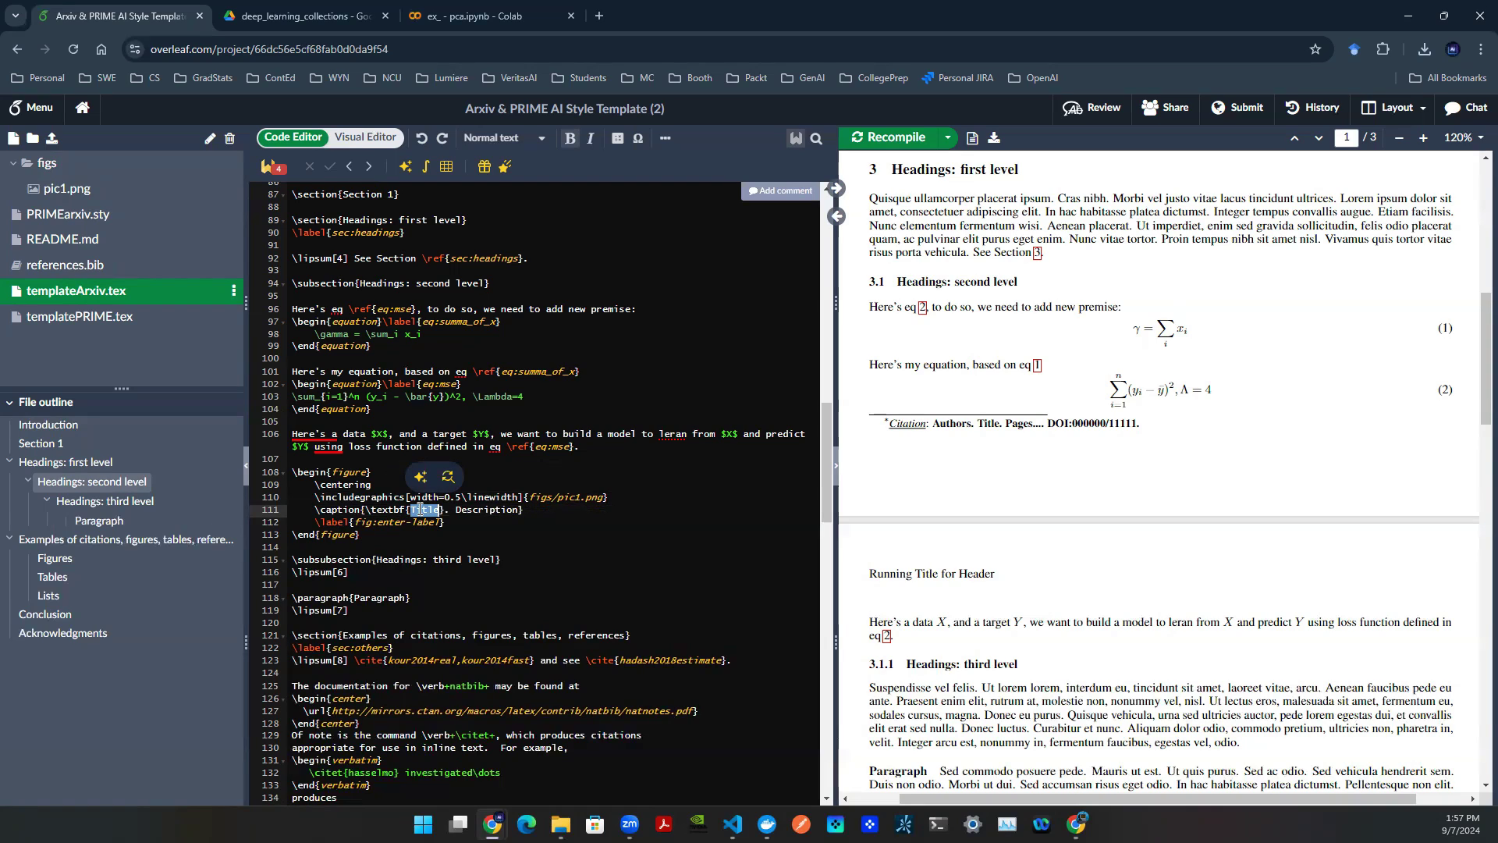
Change the label of the new figure to fig:pca and recompile the document to check the figure in the preview
{"action": "left_click_drag", "start_coordinate": [343, 521], "coordinate": [409, 518]}
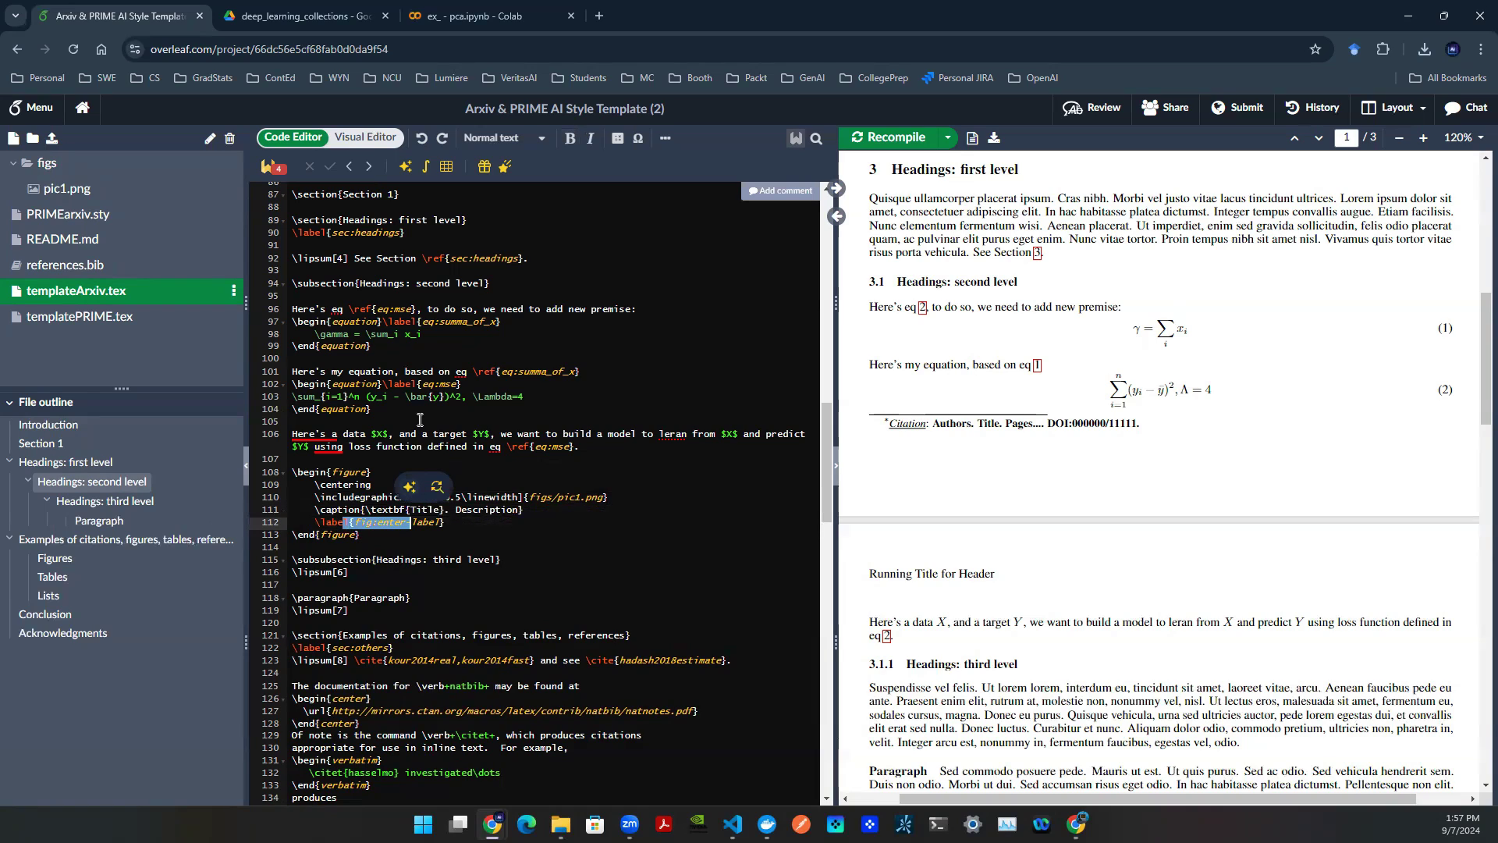
{"action": "left_click_drag", "start_coordinate": [410, 384], "coordinate": [433, 384]}
{"action": "left_click_drag", "start_coordinate": [411, 321], "coordinate": [446, 322]}
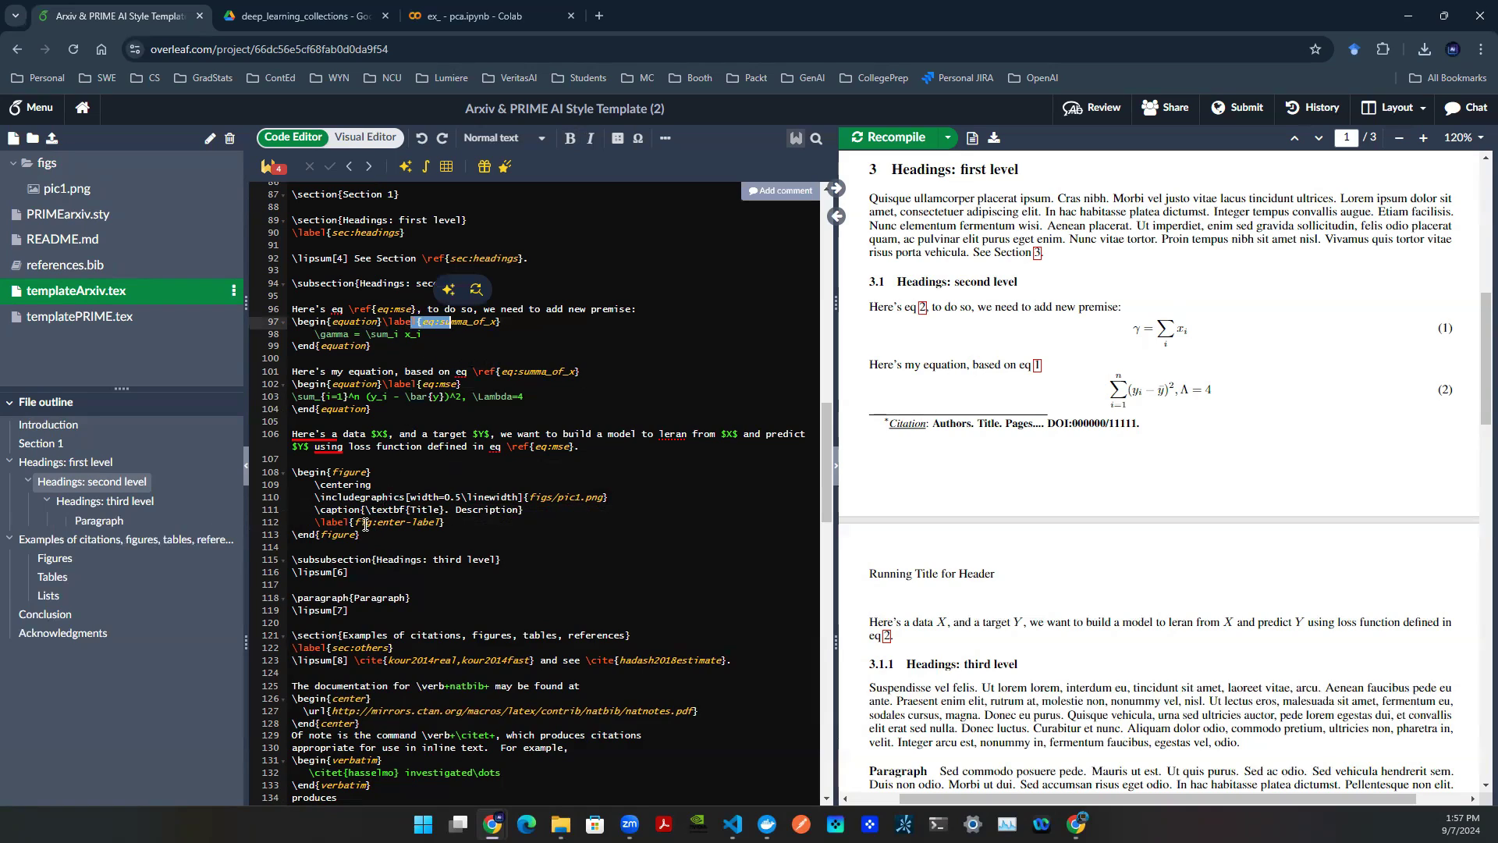
{"action": "left_click_drag", "start_coordinate": [355, 521], "coordinate": [440, 522]}
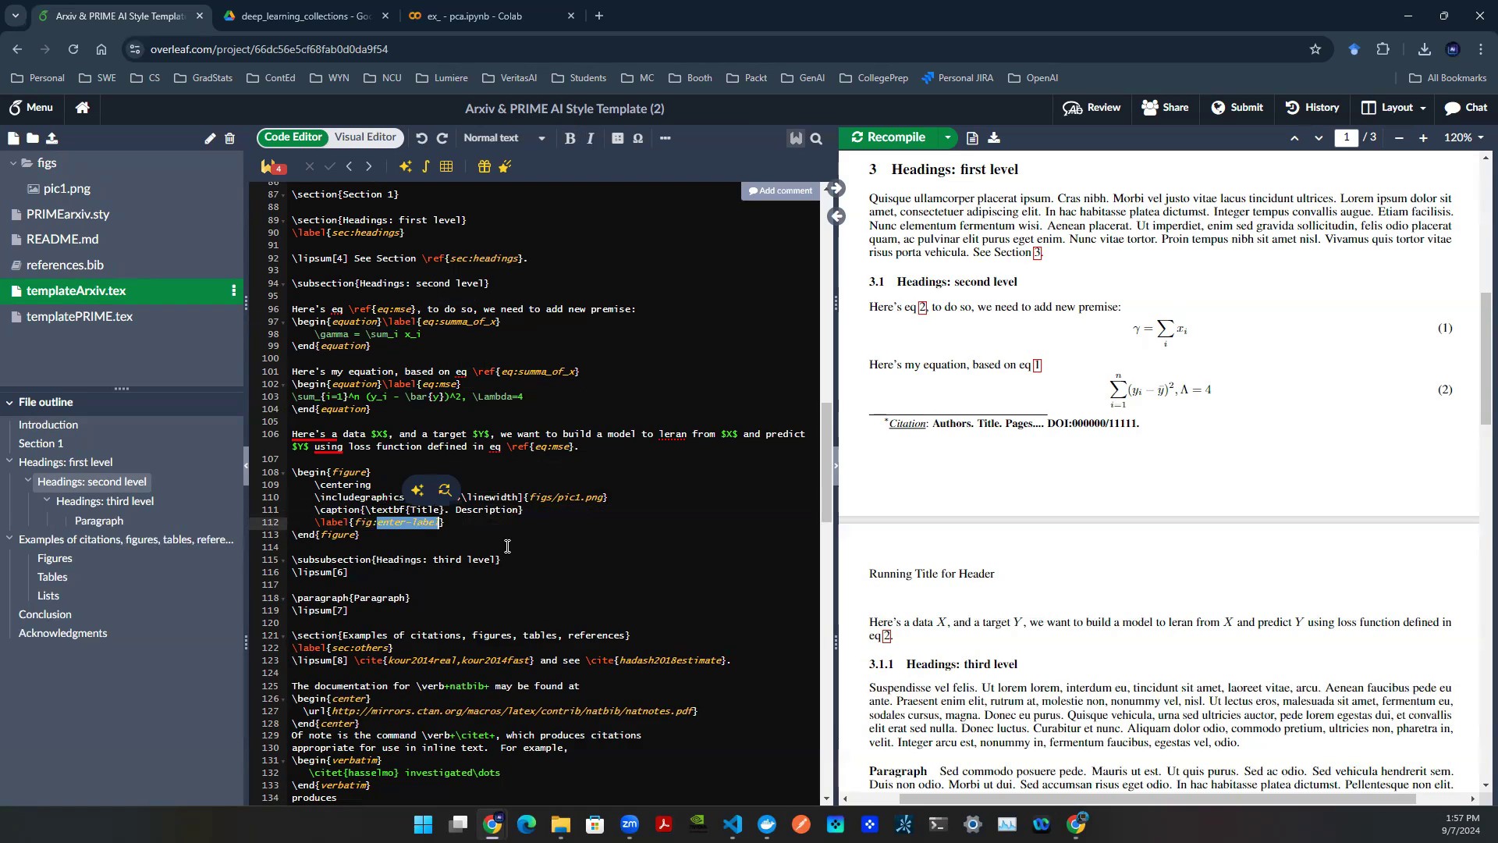
{"action": "type", "text": "pca"}
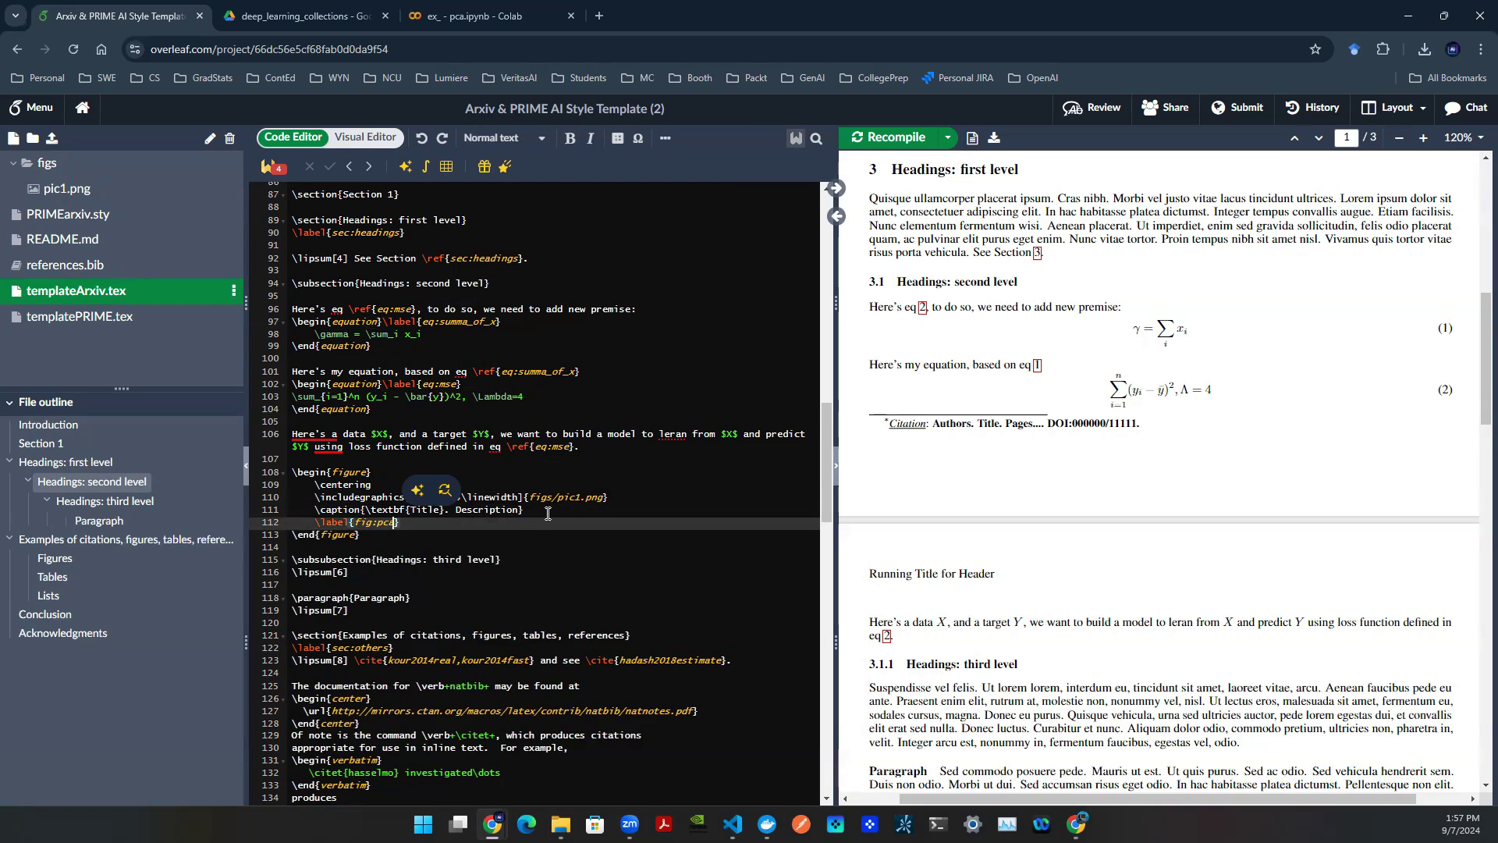
{"action": "left_click", "coordinate": [547, 511]}
{"action": "key", "text": "ctrl+s"}
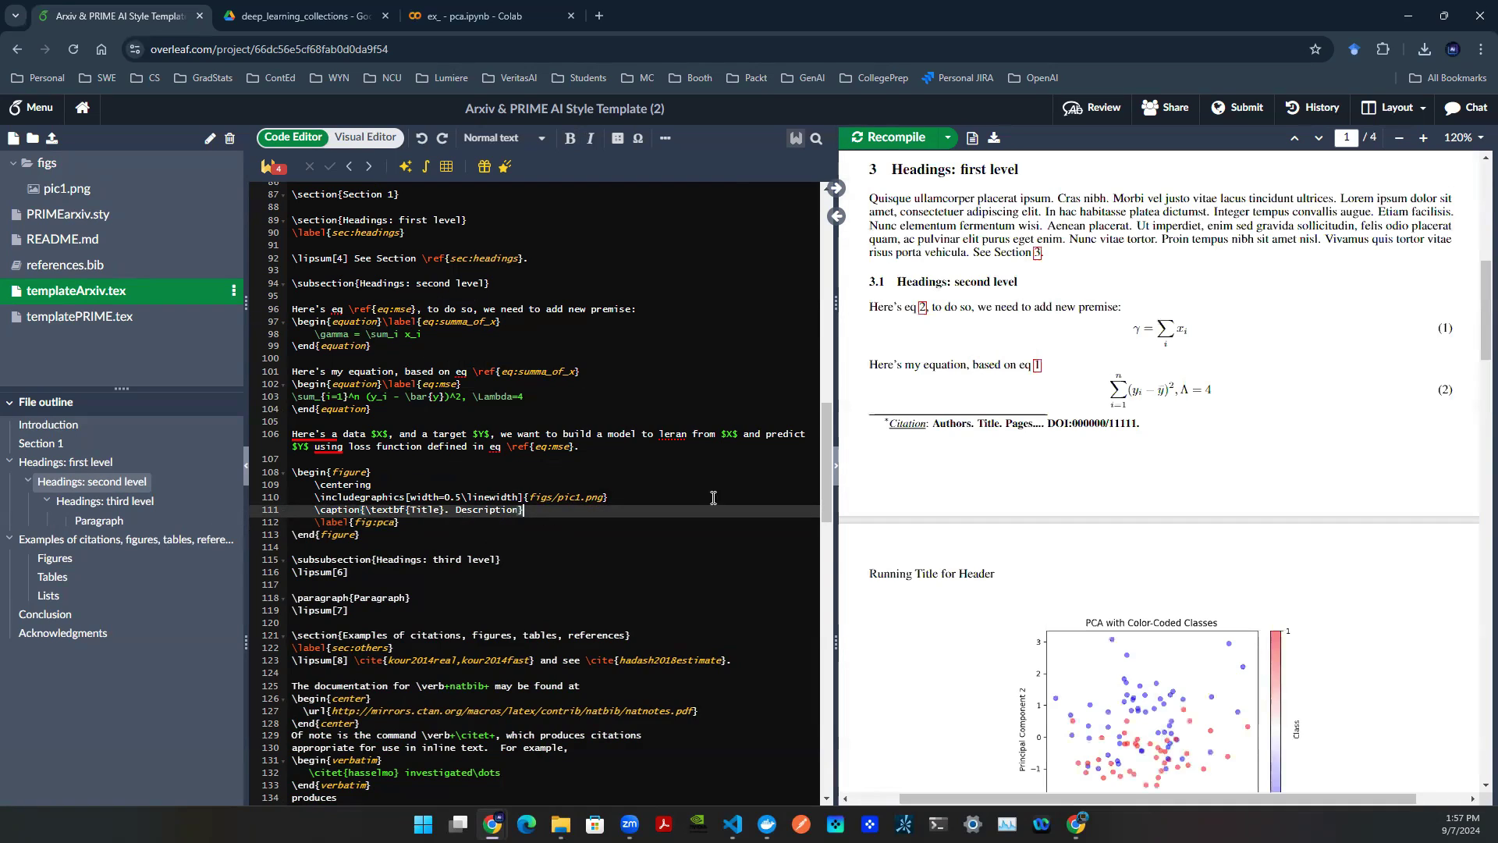
{"action": "scroll", "coordinate": [1240, 497], "scroll_direction": "down", "scroll_amount": 5}
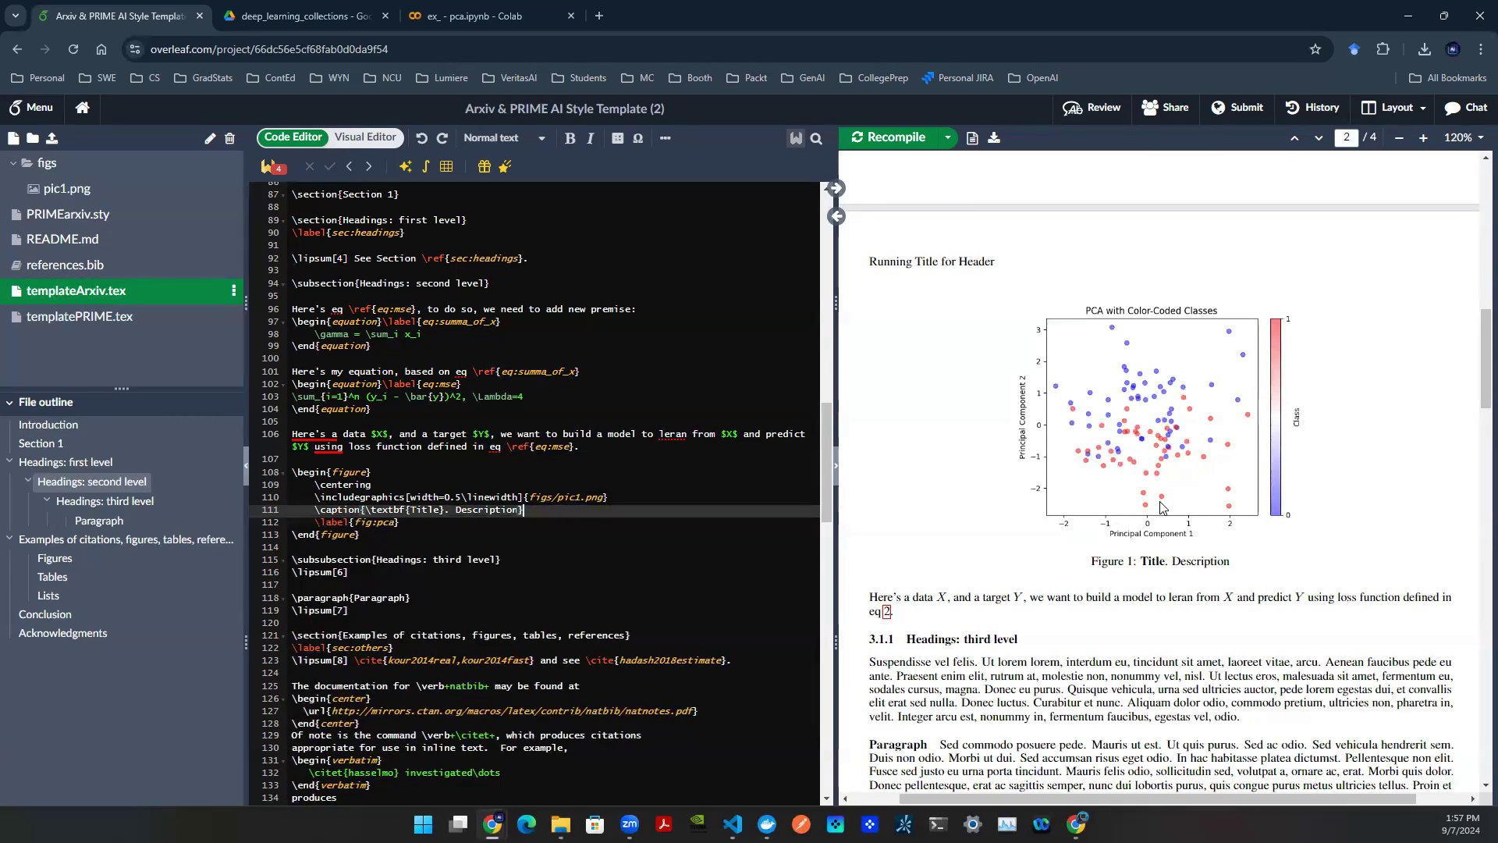
Set the width of the pic1.png image to 0.9\linewidth and recompile the document
{"action": "left_click", "coordinate": [462, 497]}
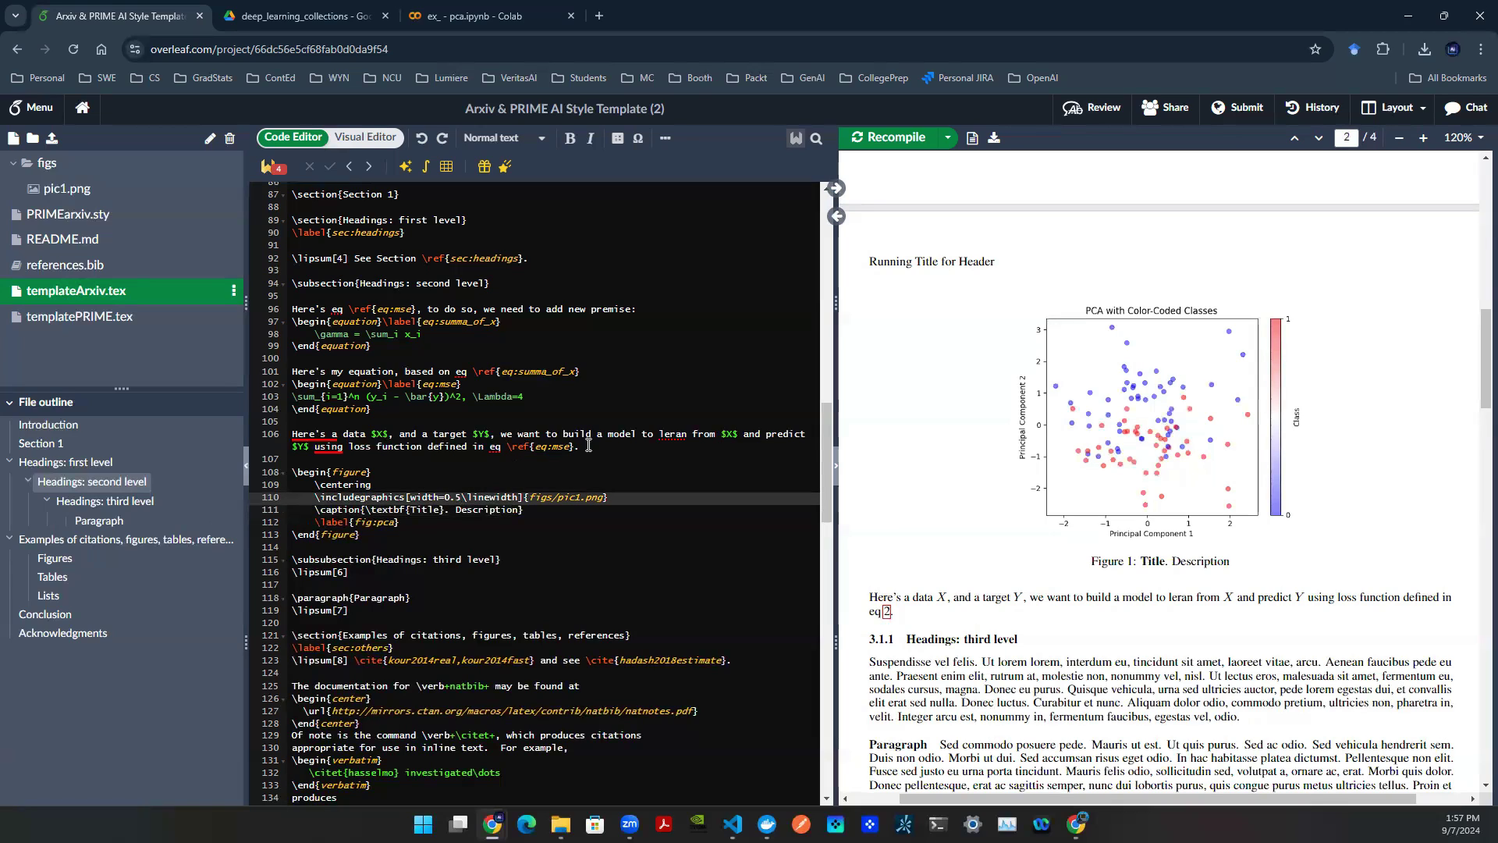
{"action": "key", "text": "shift+Left"}
{"action": "type", "text": "9"}
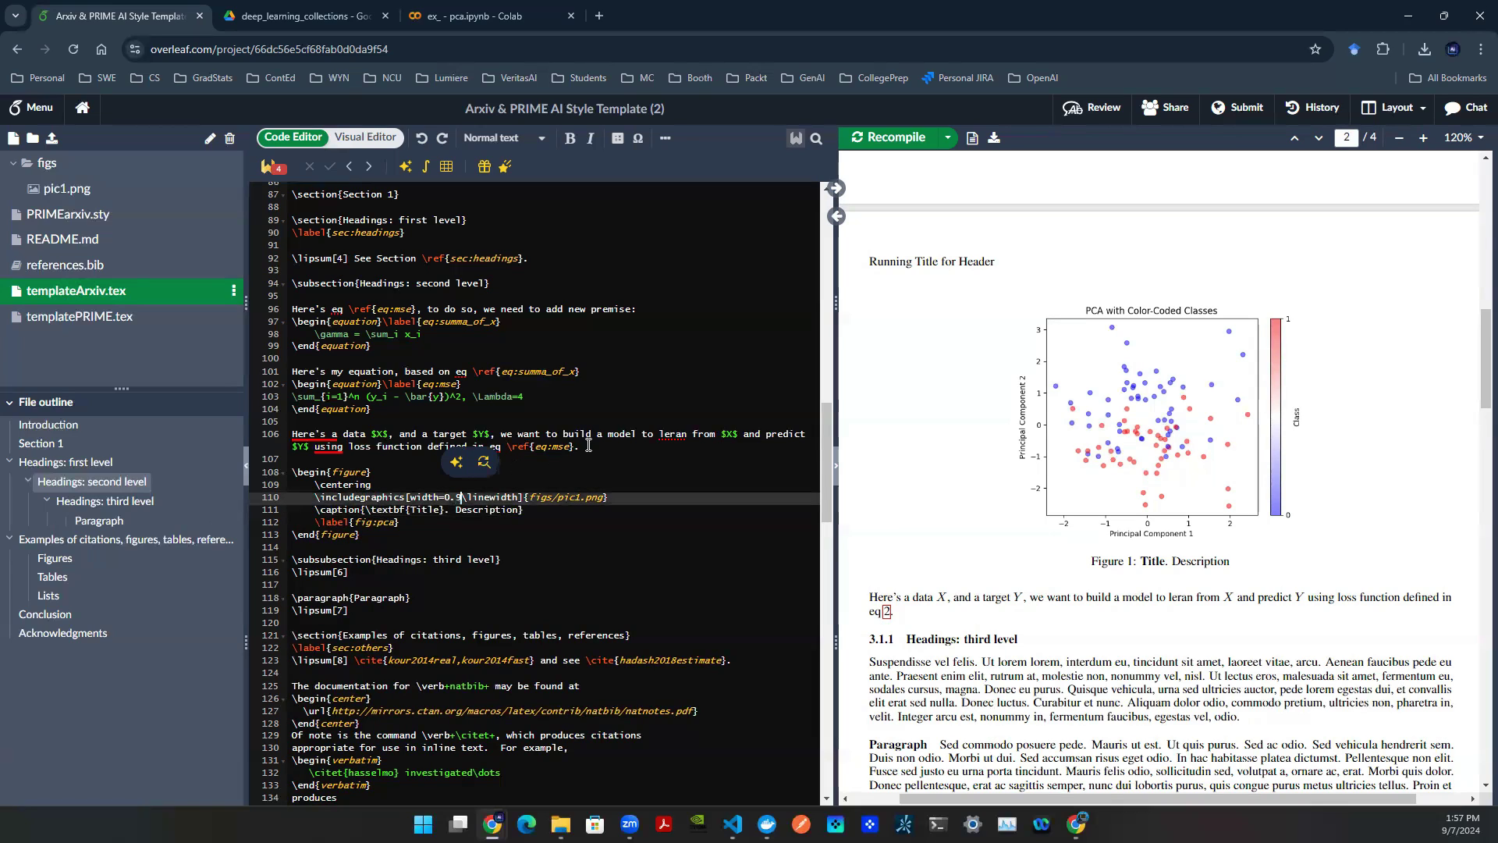
{"action": "key", "text": "ctrl+s"}
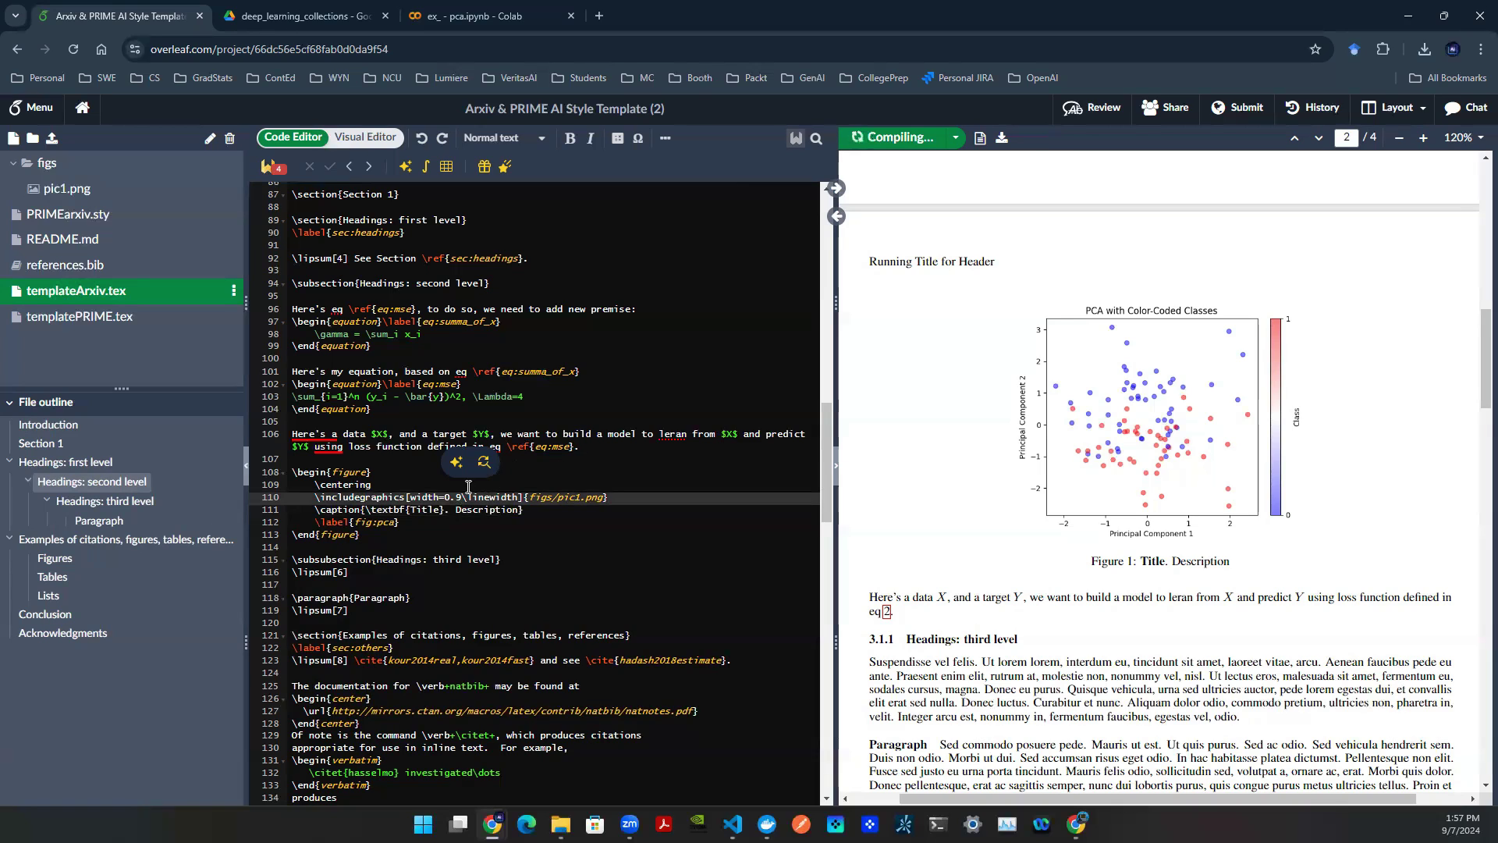
{"action": "key", "text": "Up"}
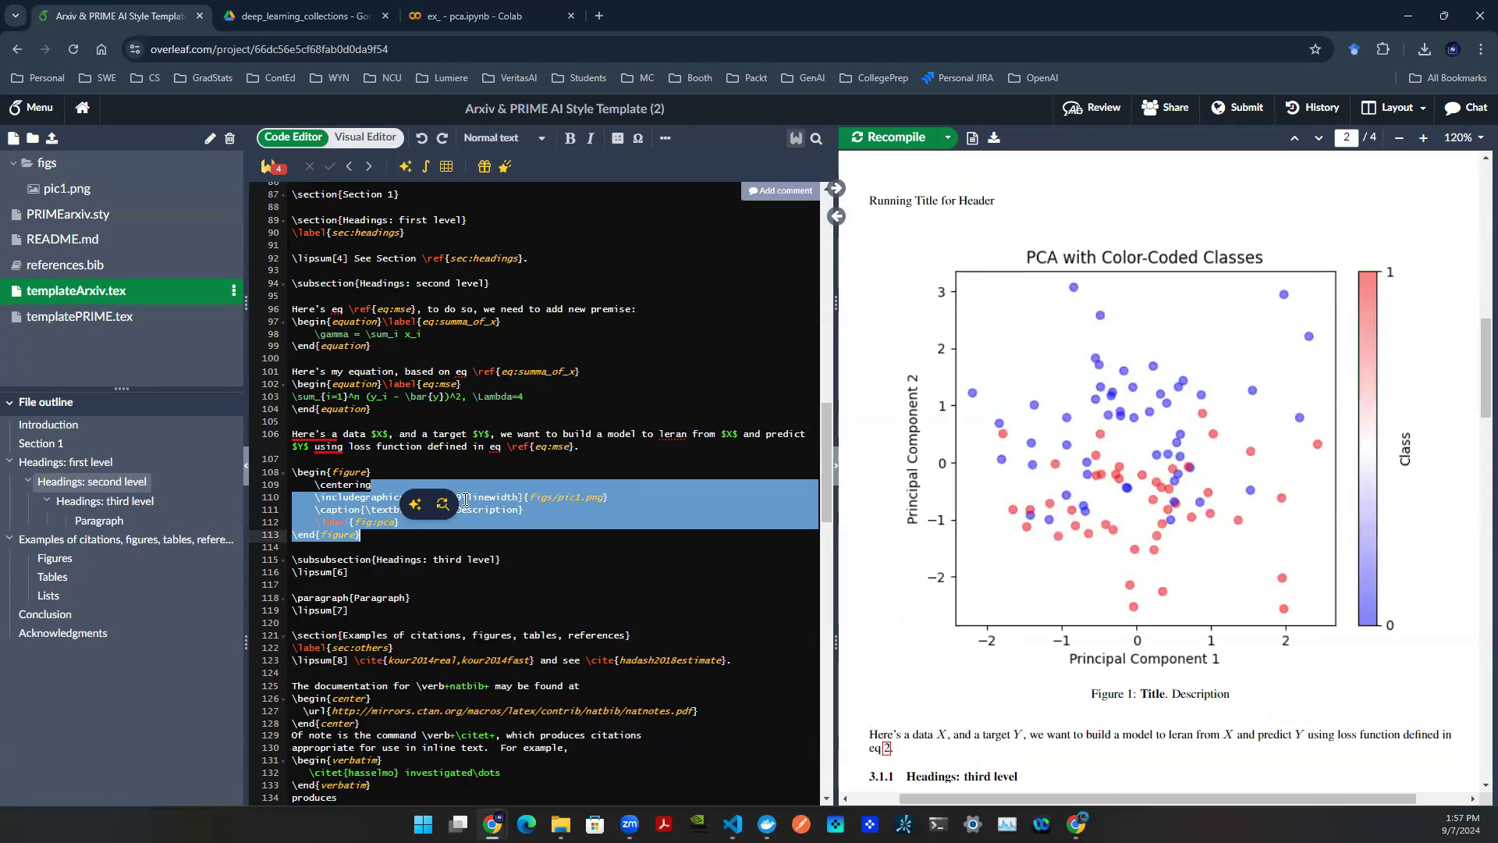
Set the width of the pic1.png image to 0.2\linewidth and recompile the document
{"action": "left_click", "coordinate": [451, 497]}
{"action": "left_click_drag", "start_coordinate": [451, 497], "coordinate": [501, 493]}
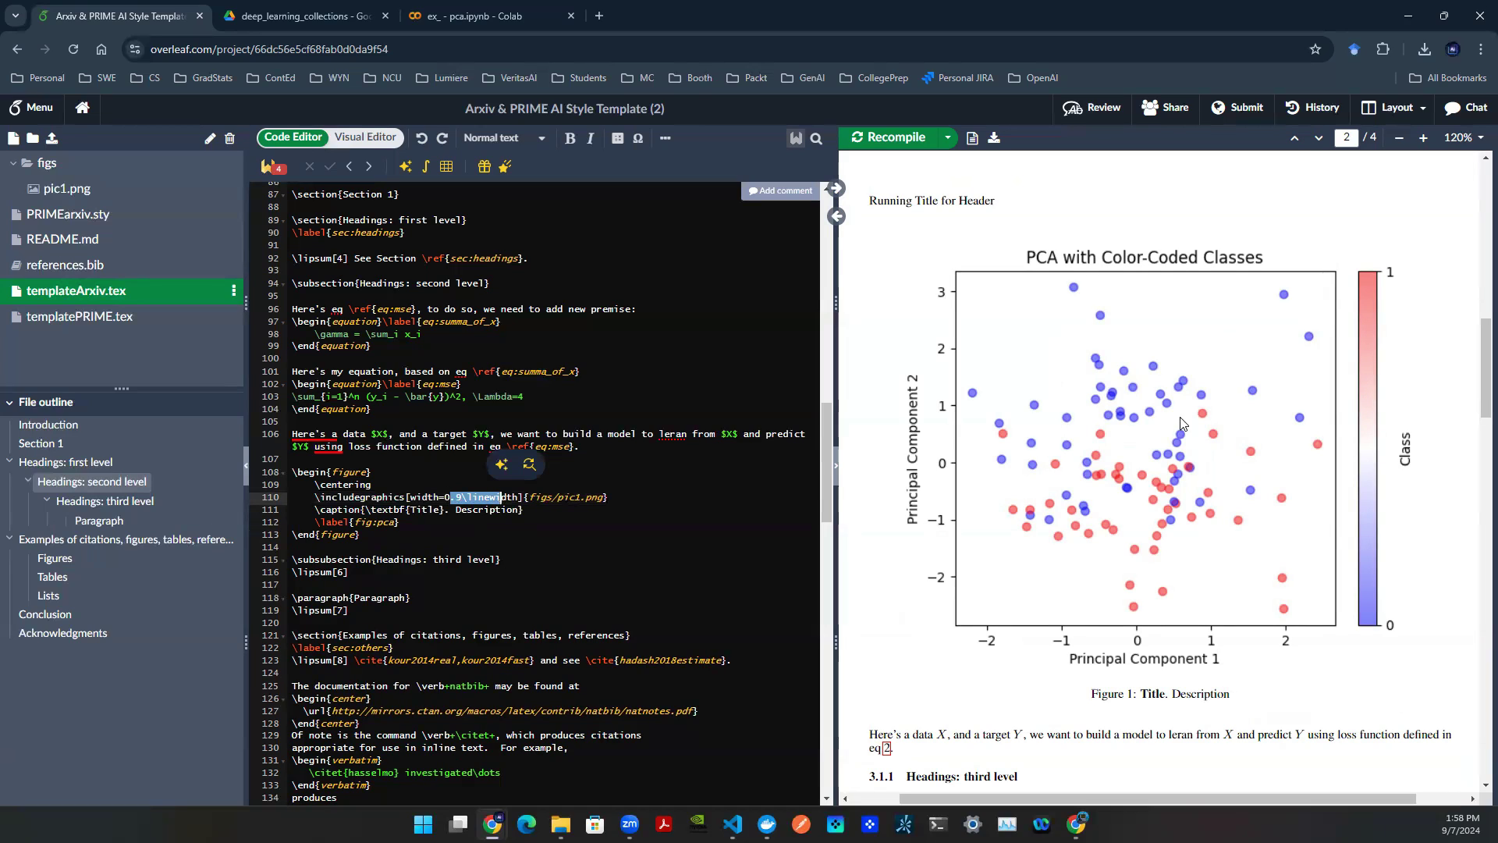
{"action": "left_click", "coordinate": [465, 497]}
{"action": "key", "text": "shift+Left"}
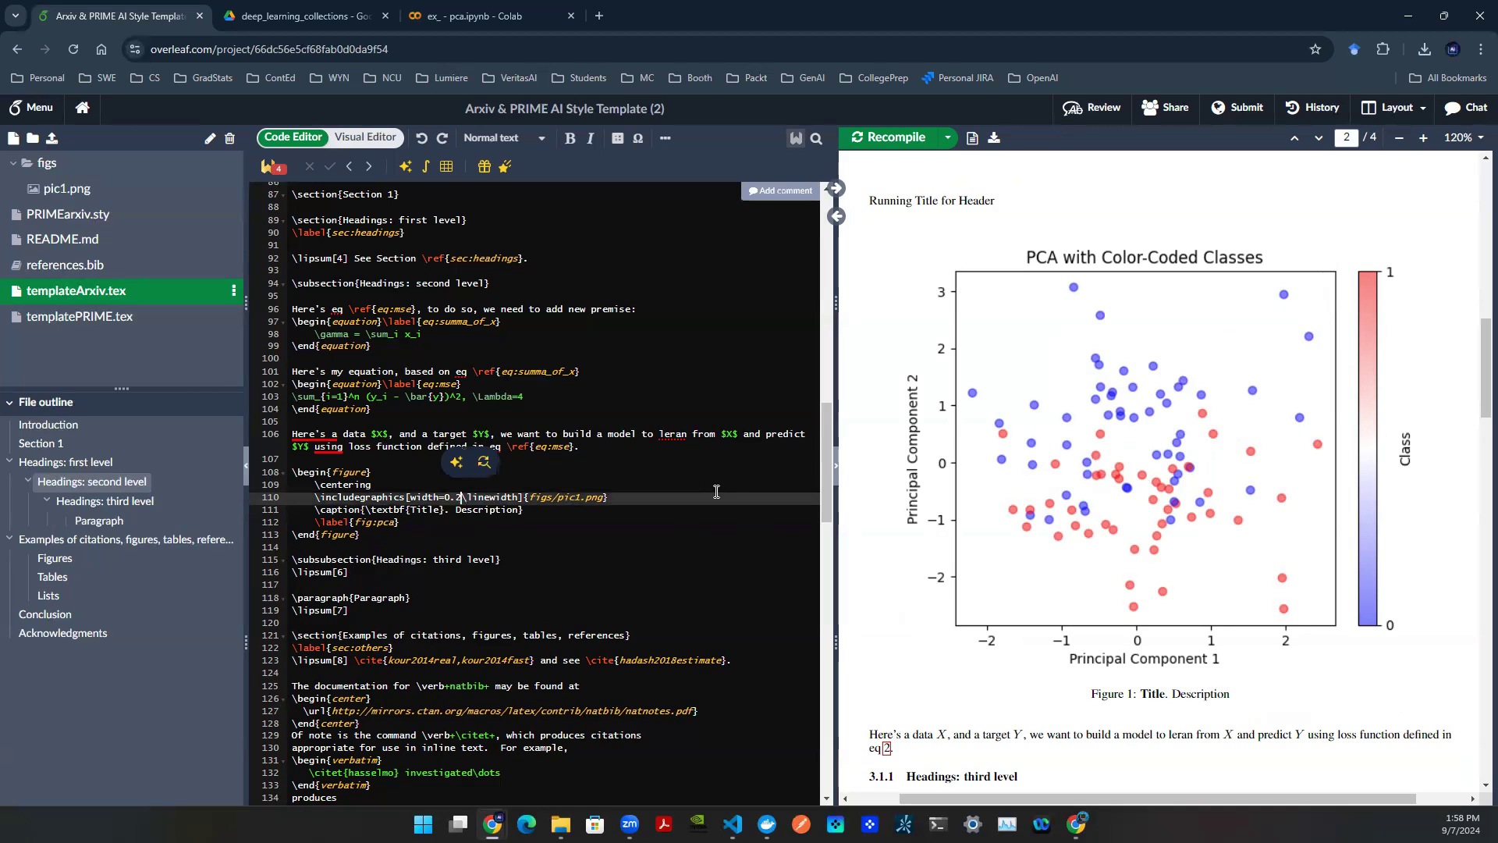
{"action": "type", "text": "2"}
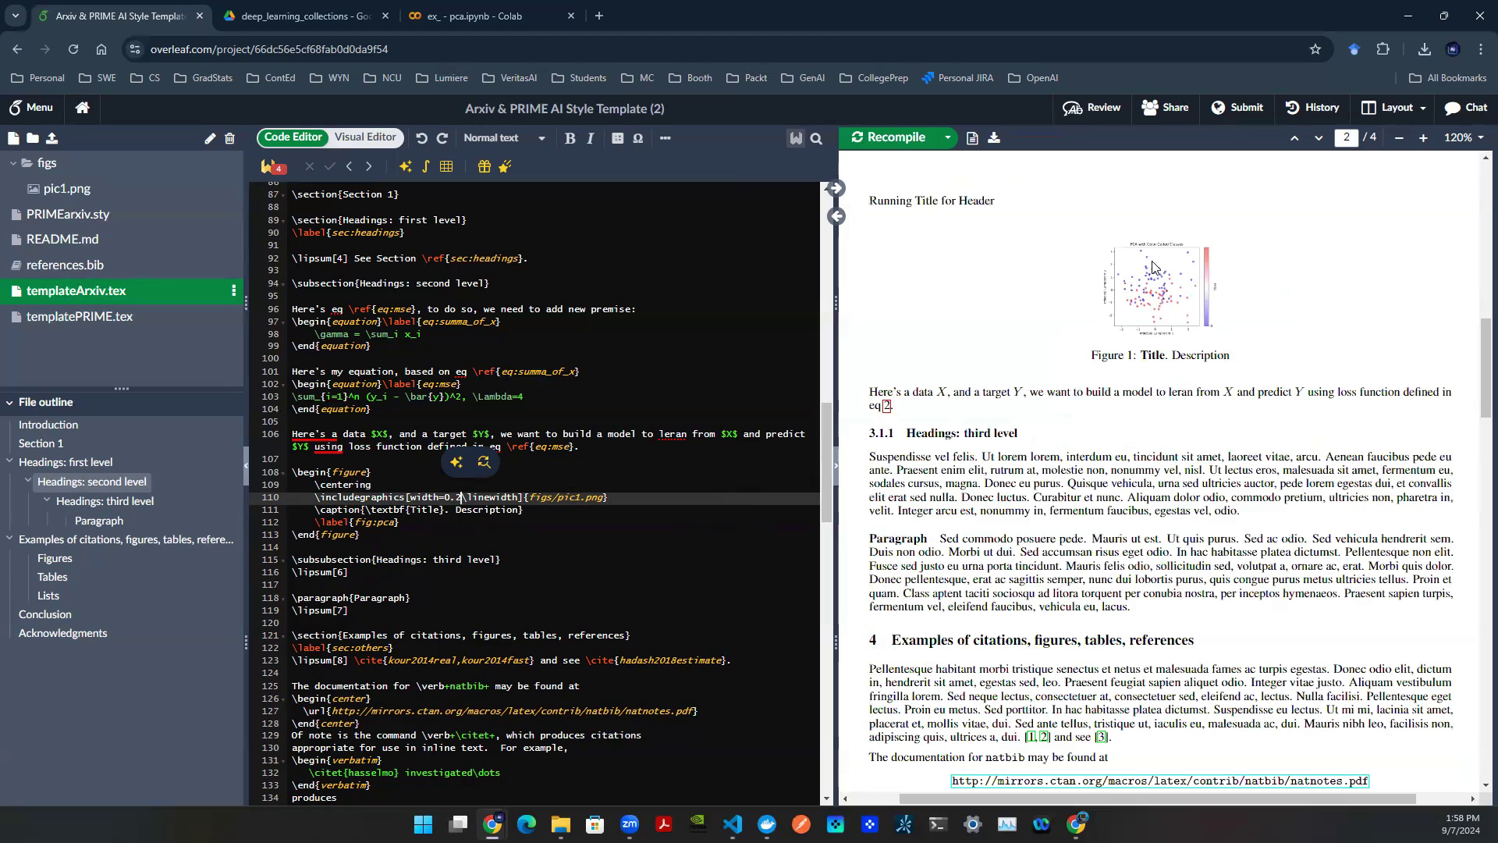
Set the width of the pic1.png image back to 0.5\linewidth and recompile the document
{"action": "key", "text": "BackSpace"}
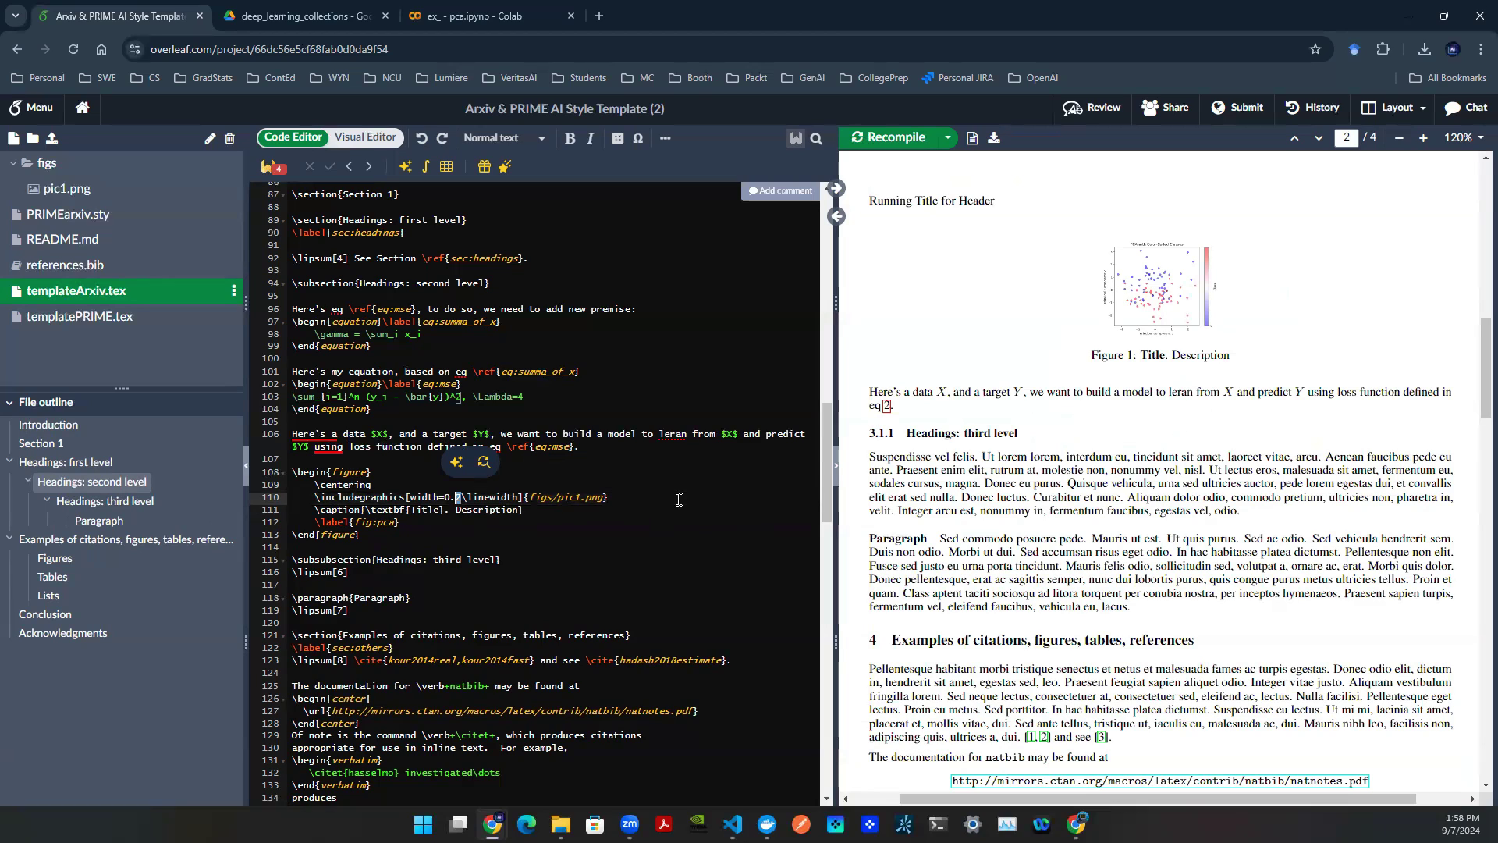
{"action": "type", "text": "5"}
{"action": "key", "text": "ctrl+s"}
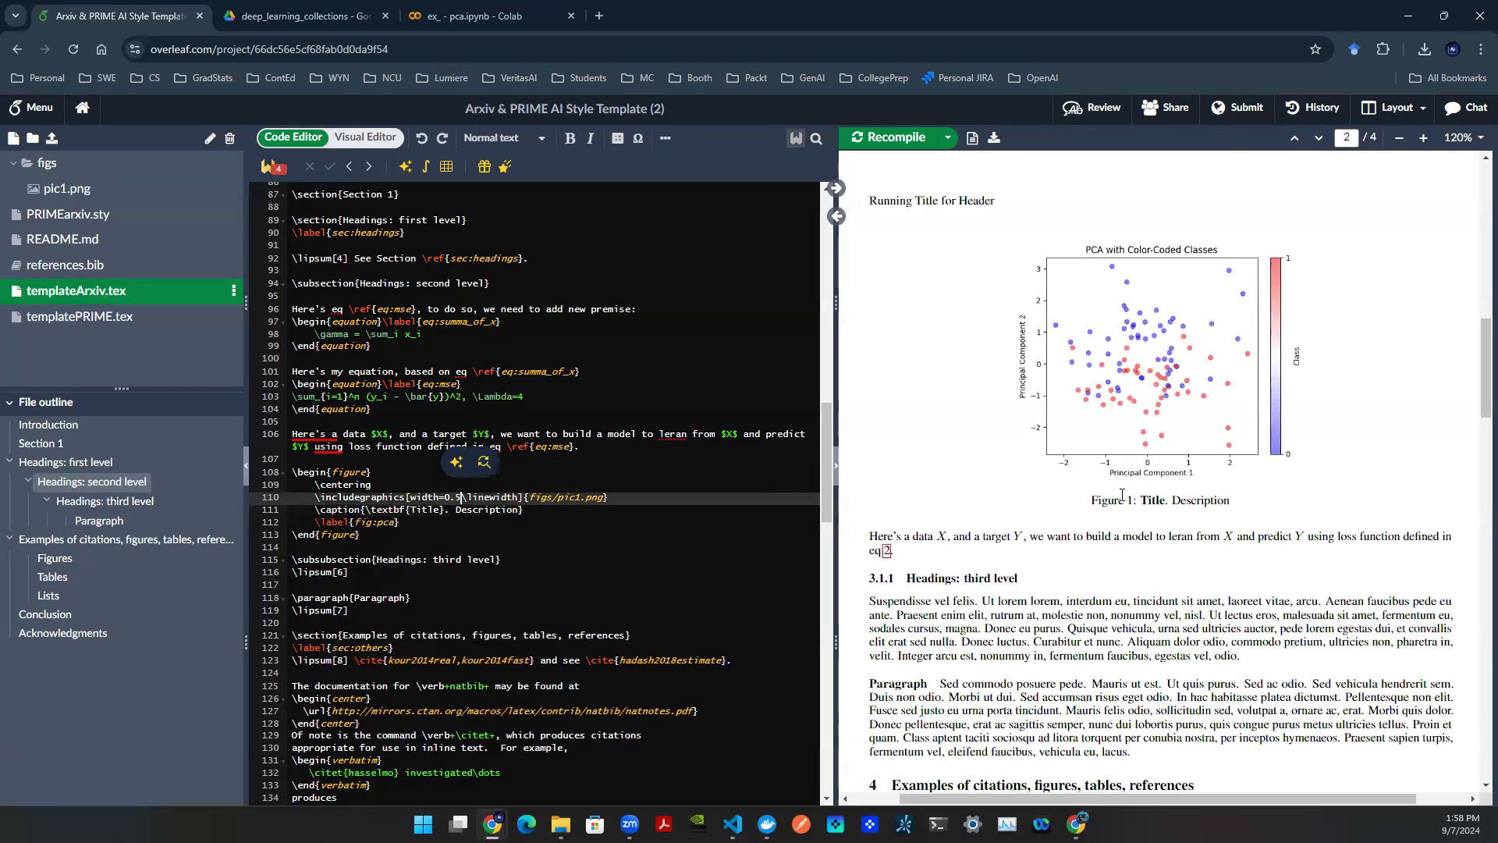
Replace the bold placeholder word Title in the figure's caption with PCA
{"action": "left_click_drag", "start_coordinate": [1125, 499], "coordinate": [1217, 500]}
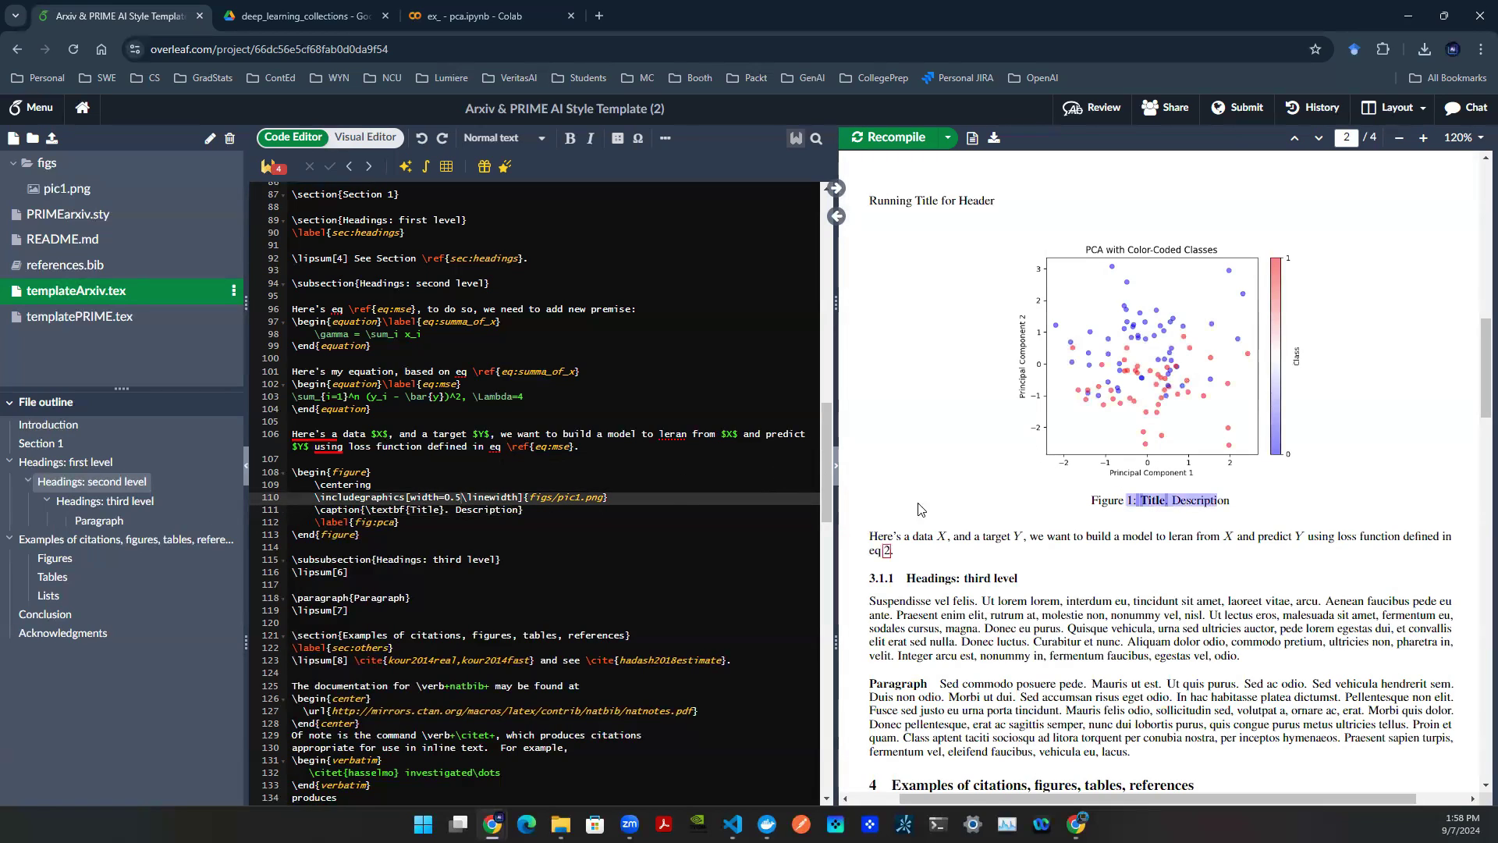
{"action": "double_click", "coordinate": [426, 511]}
{"action": "type", "text": "PCA"}
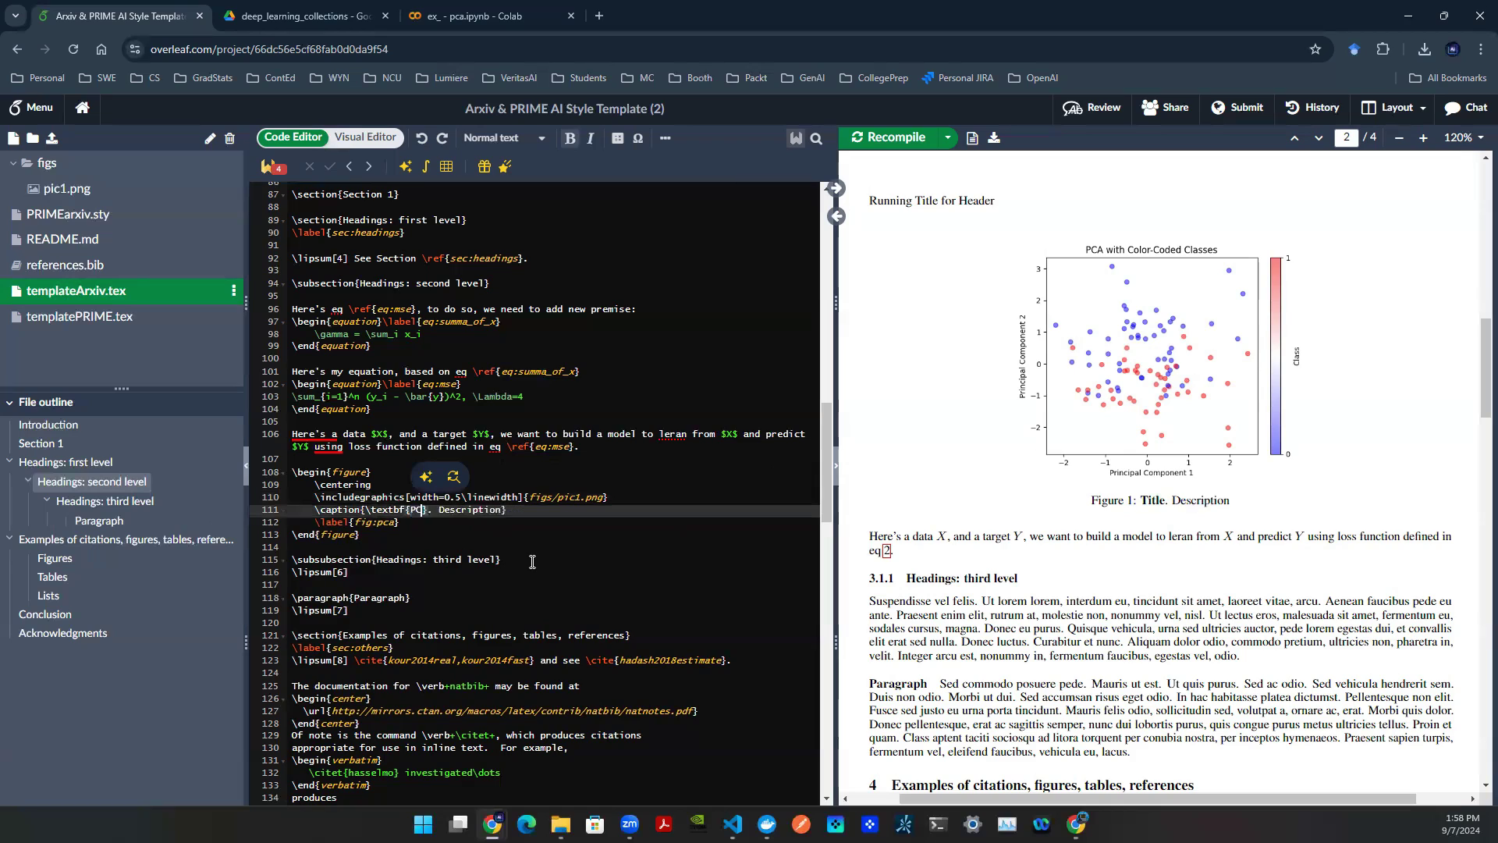
Replace the caption's Description with "This is a plot of PCA analysis. The color represents classes. The xy-axis represent the principal components." and recompile
{"action": "key", "text": "Right"}
{"action": "key", "text": "Right"}
{"action": "key", "text": "Right"}
{"action": "key", "text": "ctrl+shift+Right"}
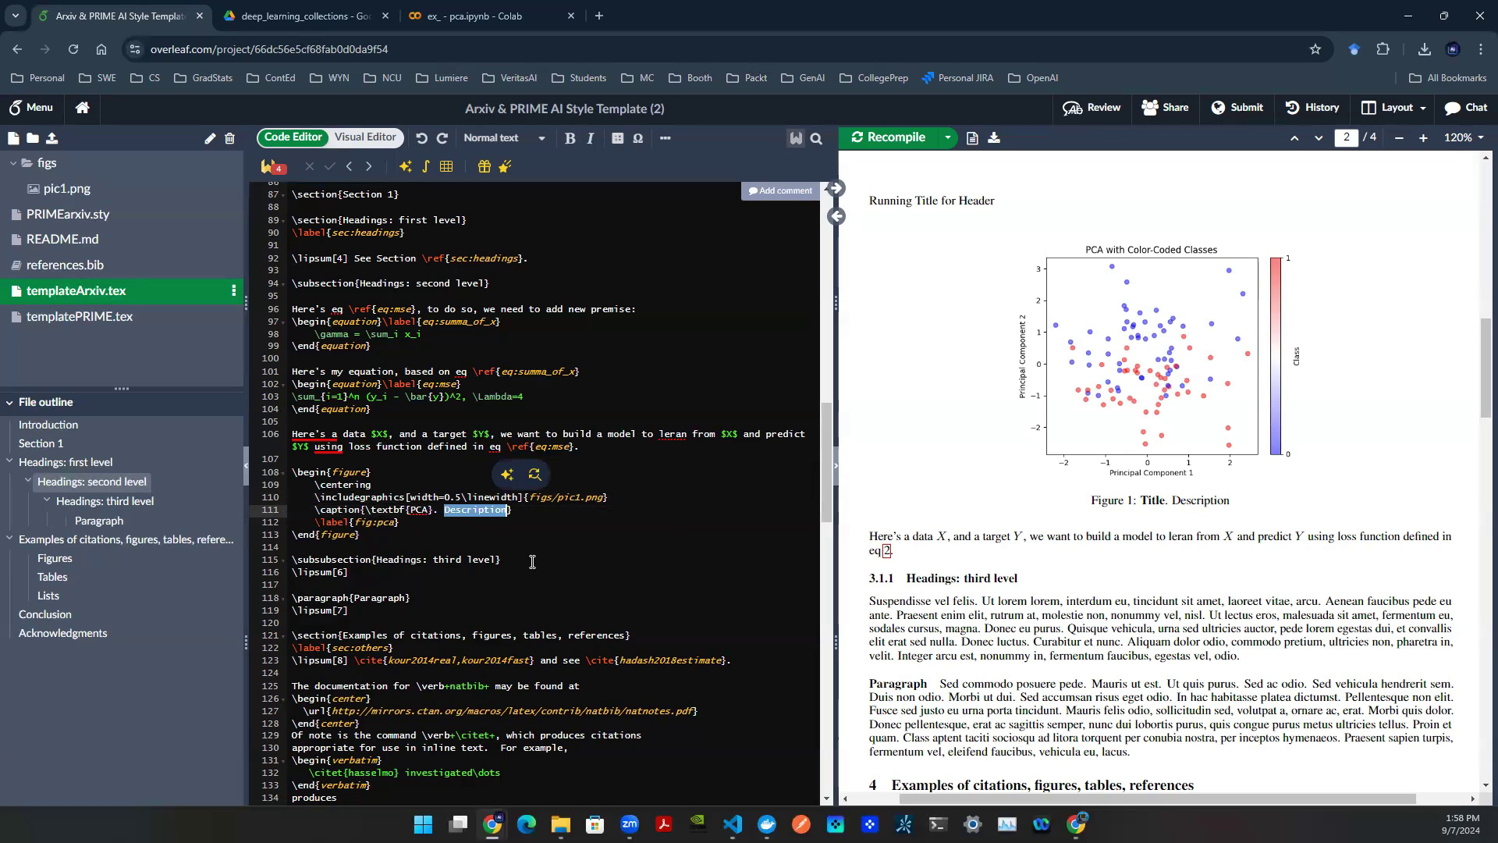
{"action": "type", "text": "This is a plot "}
{"action": "type", "text": "of "}
{"action": "type", "text": "PCA analy"}
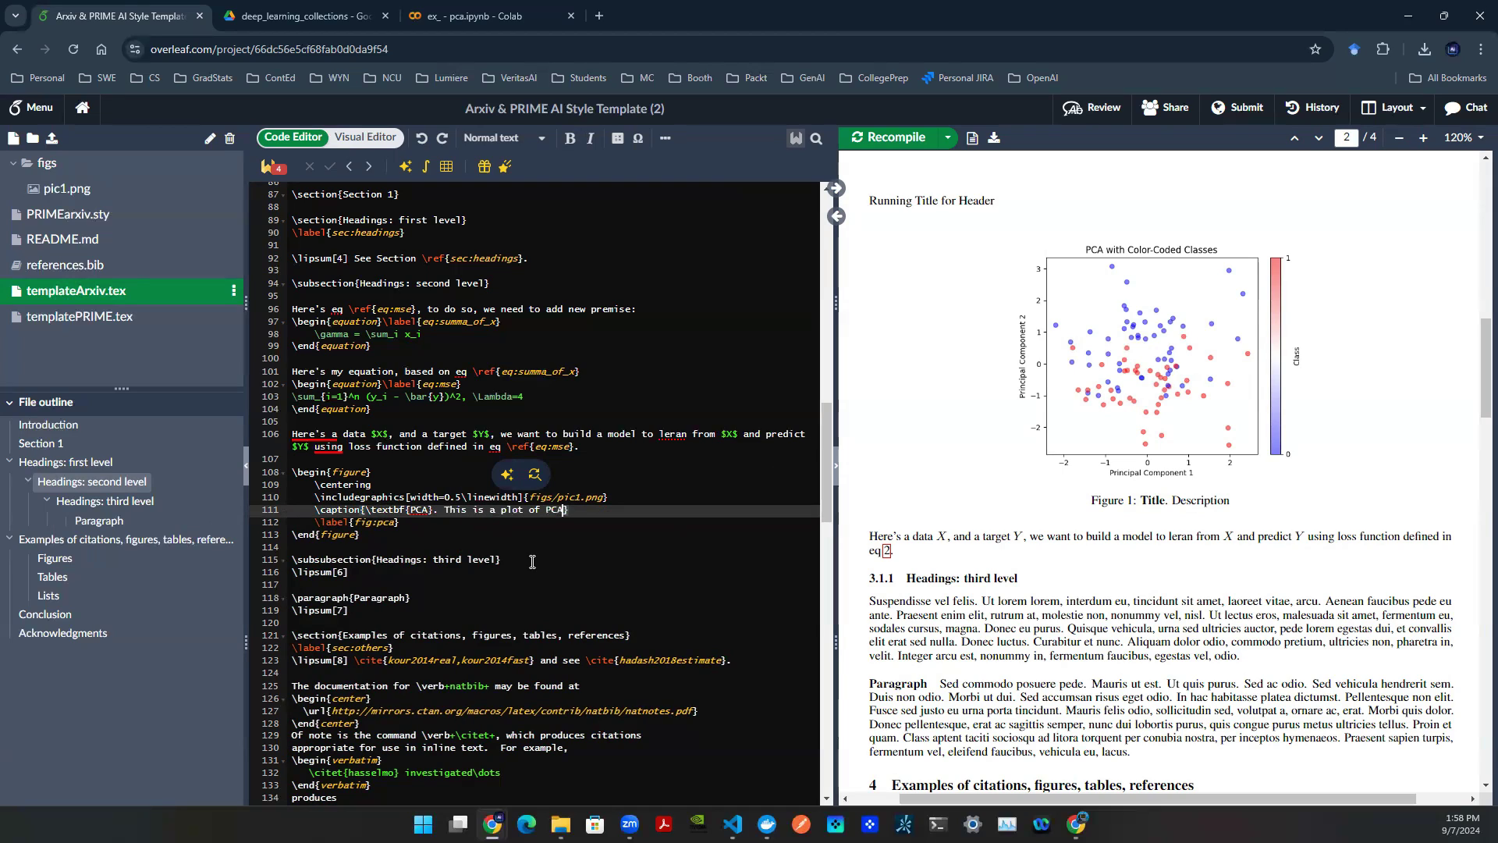
{"action": "type", "text": "sis. "}
{"action": "type", "text": "The color repre"}
{"action": "type", "text": "sents classe"}
{"action": "type", "text": "s. The "}
{"action": "type", "text": "xy-axis repres"}
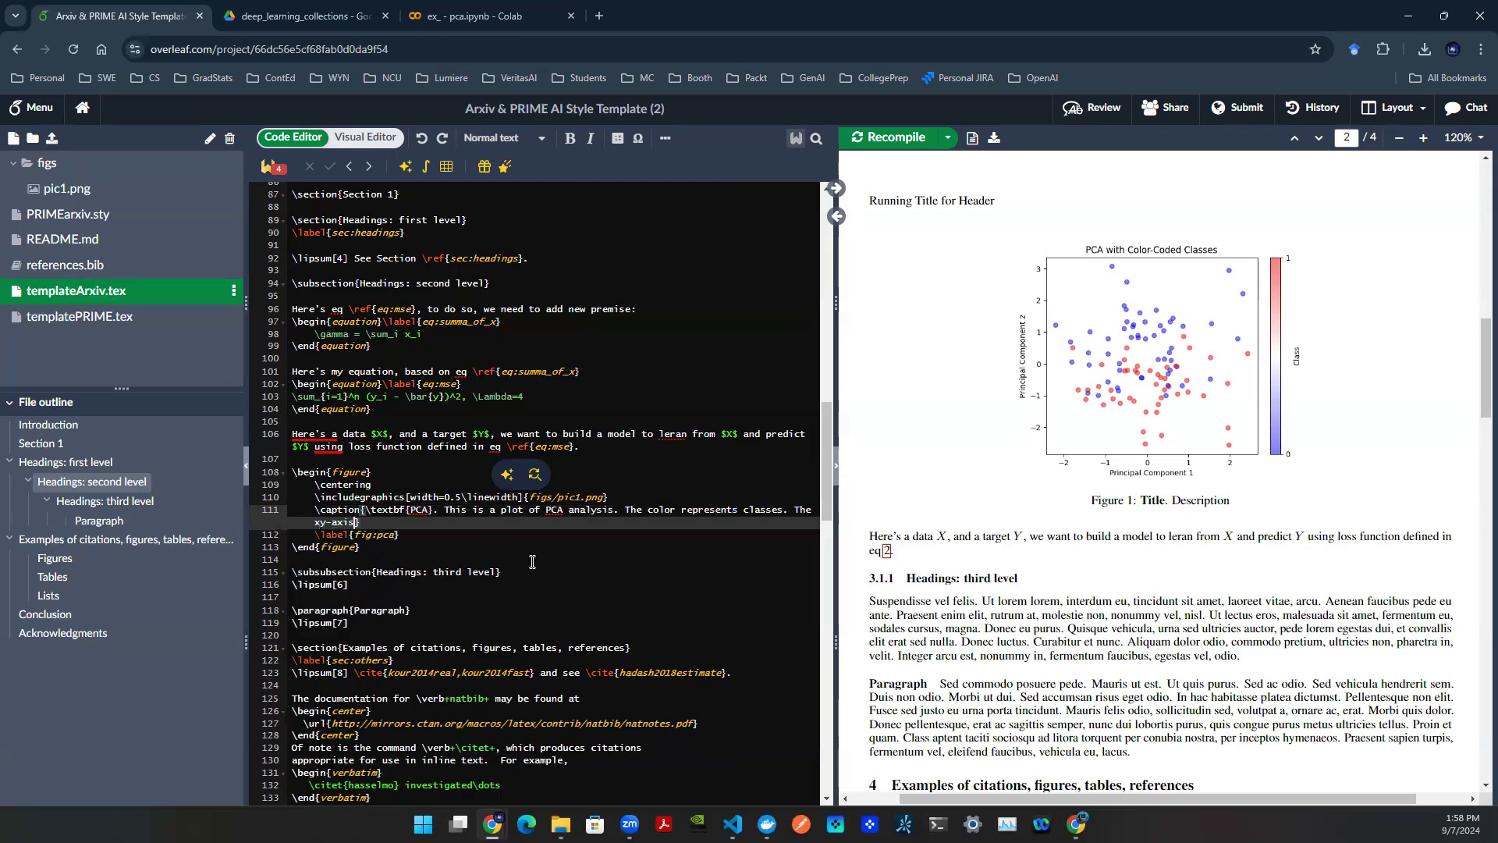
{"action": "type", "text": "ent the principal components."}
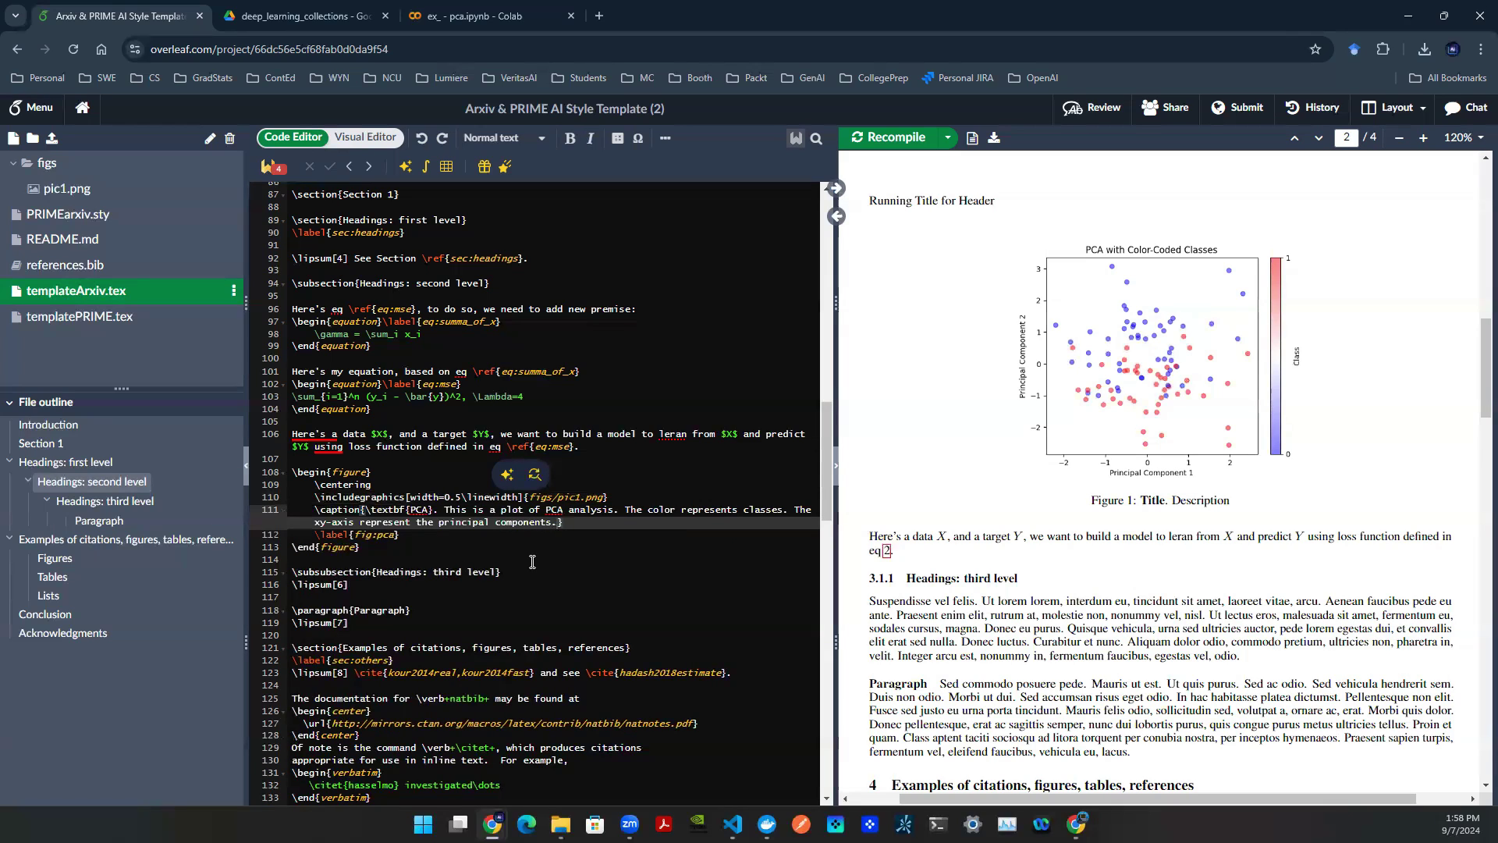
{"action": "key", "text": "ctrl+s"}
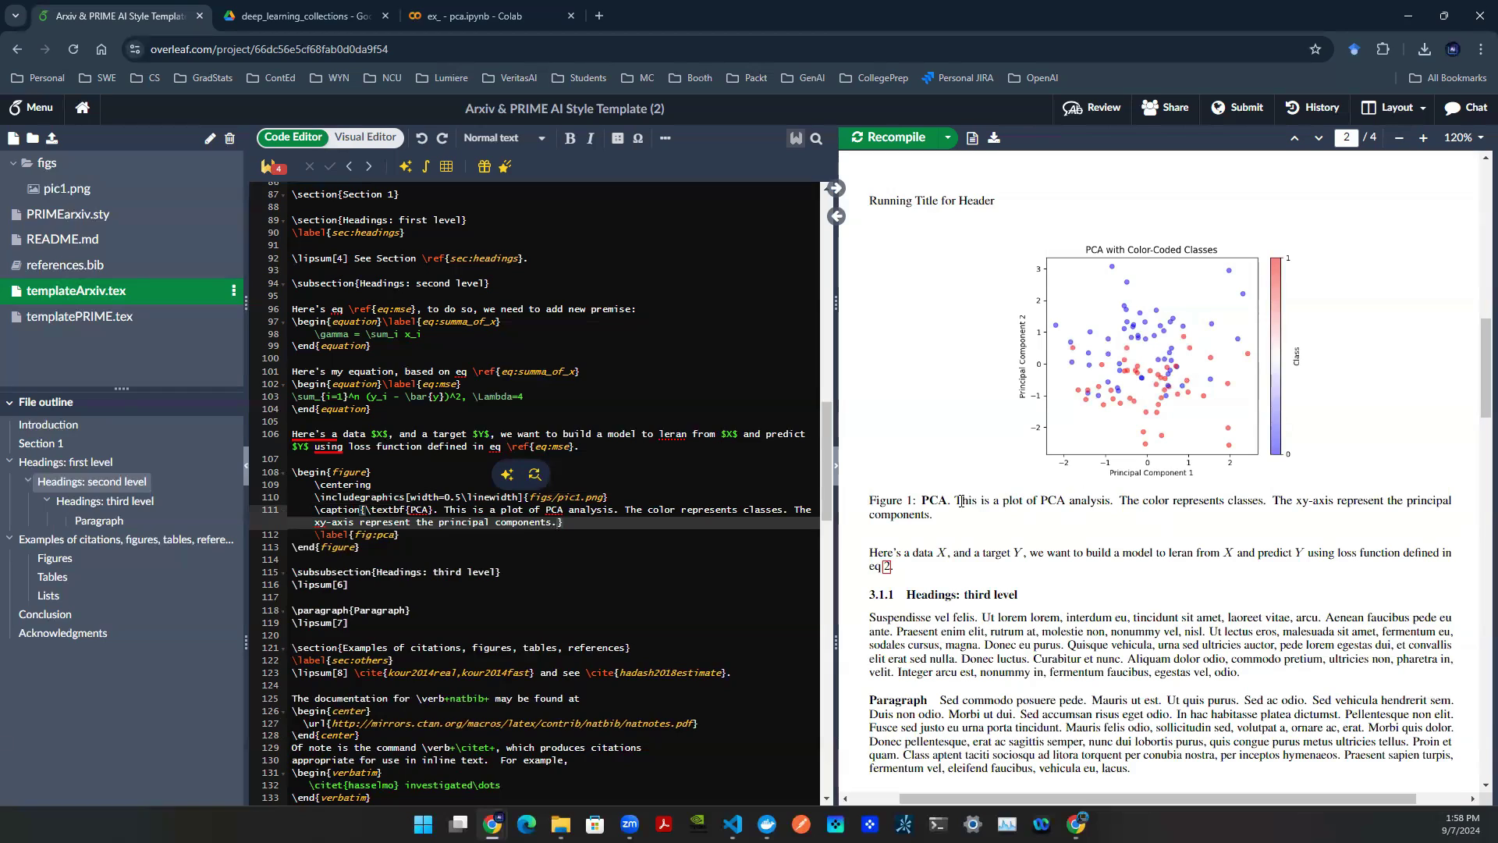
{"action": "left_click_drag", "start_coordinate": [960, 500], "coordinate": [1300, 500]}
{"action": "left_click", "coordinate": [1309, 497]}
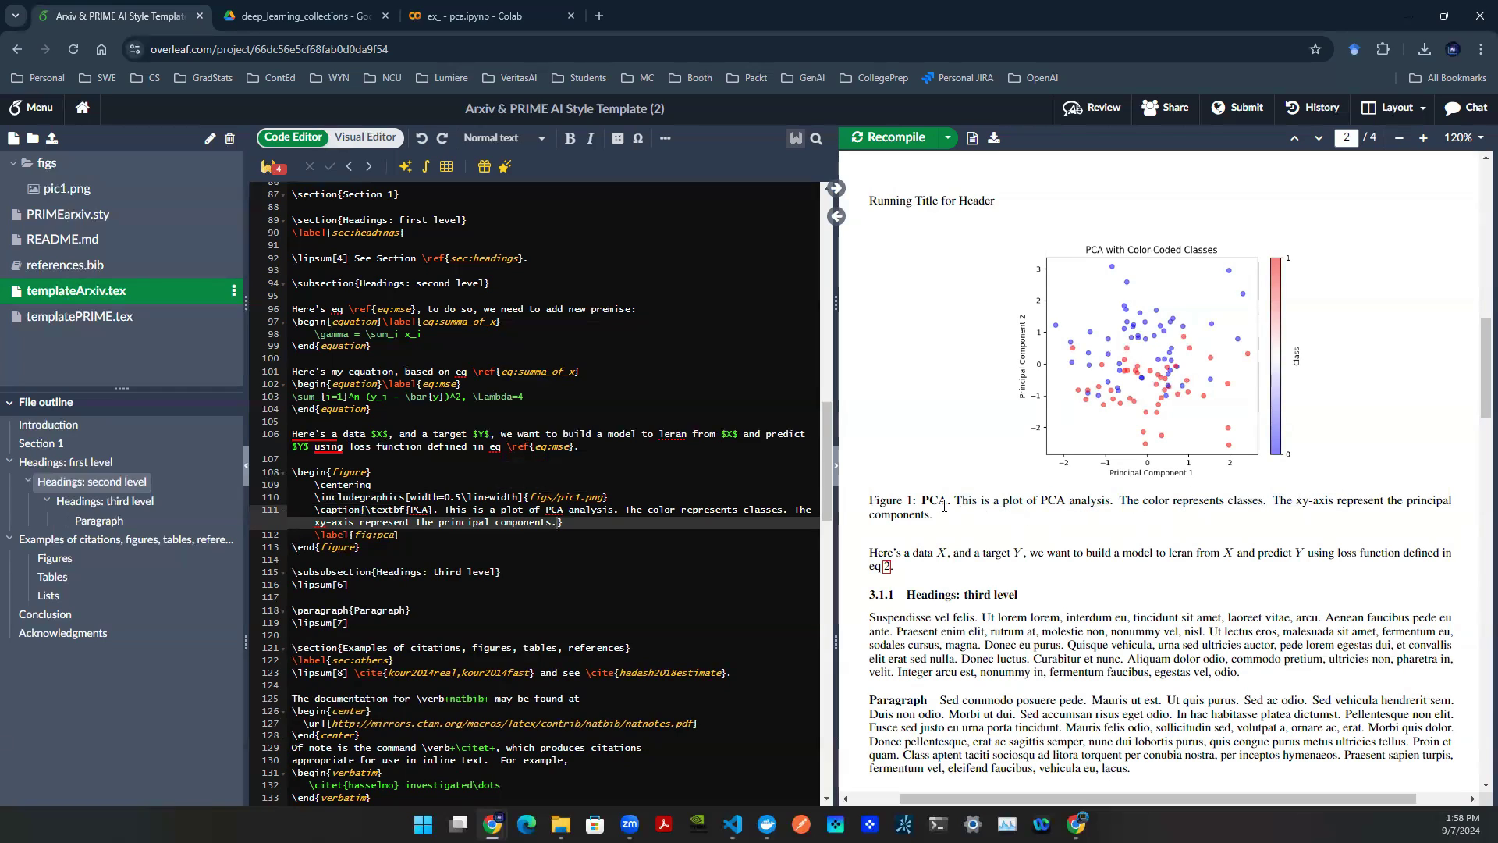
{"action": "left_click_drag", "start_coordinate": [908, 500], "coordinate": [1388, 499]}
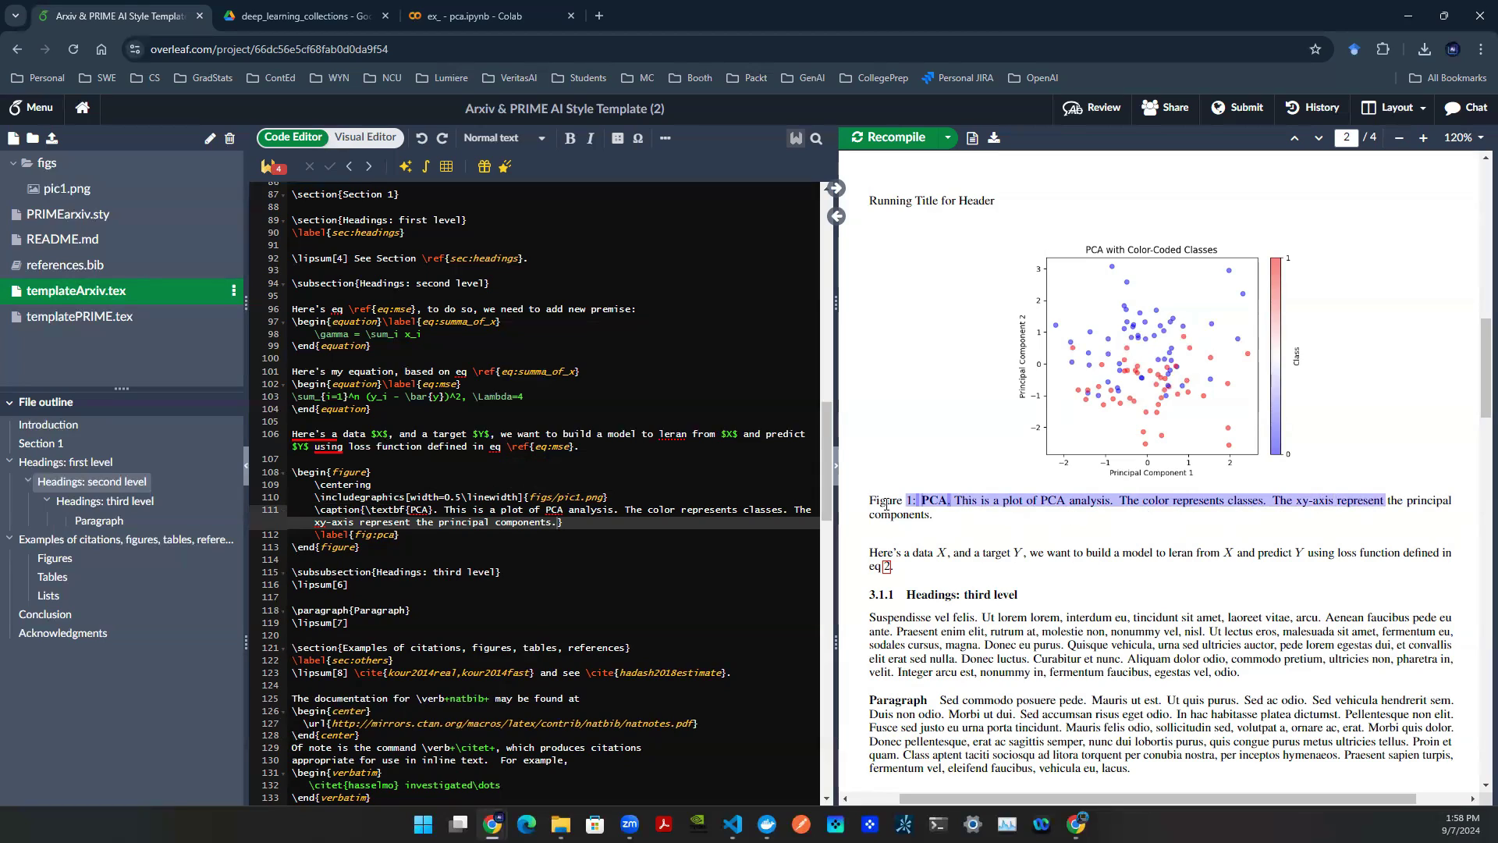
{"action": "left_click_drag", "start_coordinate": [871, 500], "coordinate": [1005, 500]}
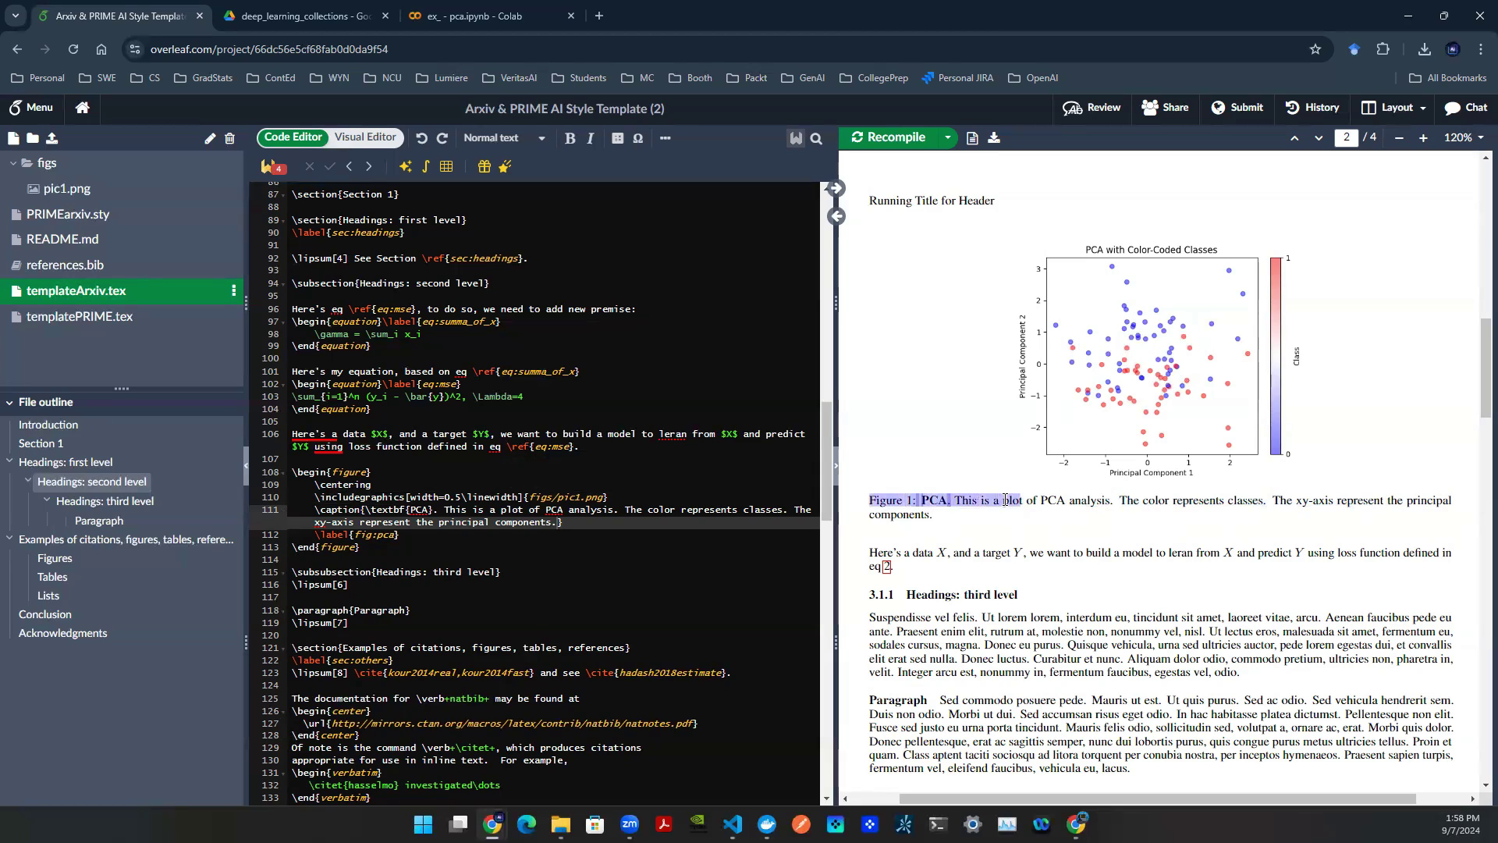
Move the figure's \caption line above its \includegraphics line and recompile so the caption is placed over the plot
{"action": "double_click", "coordinate": [1111, 292]}
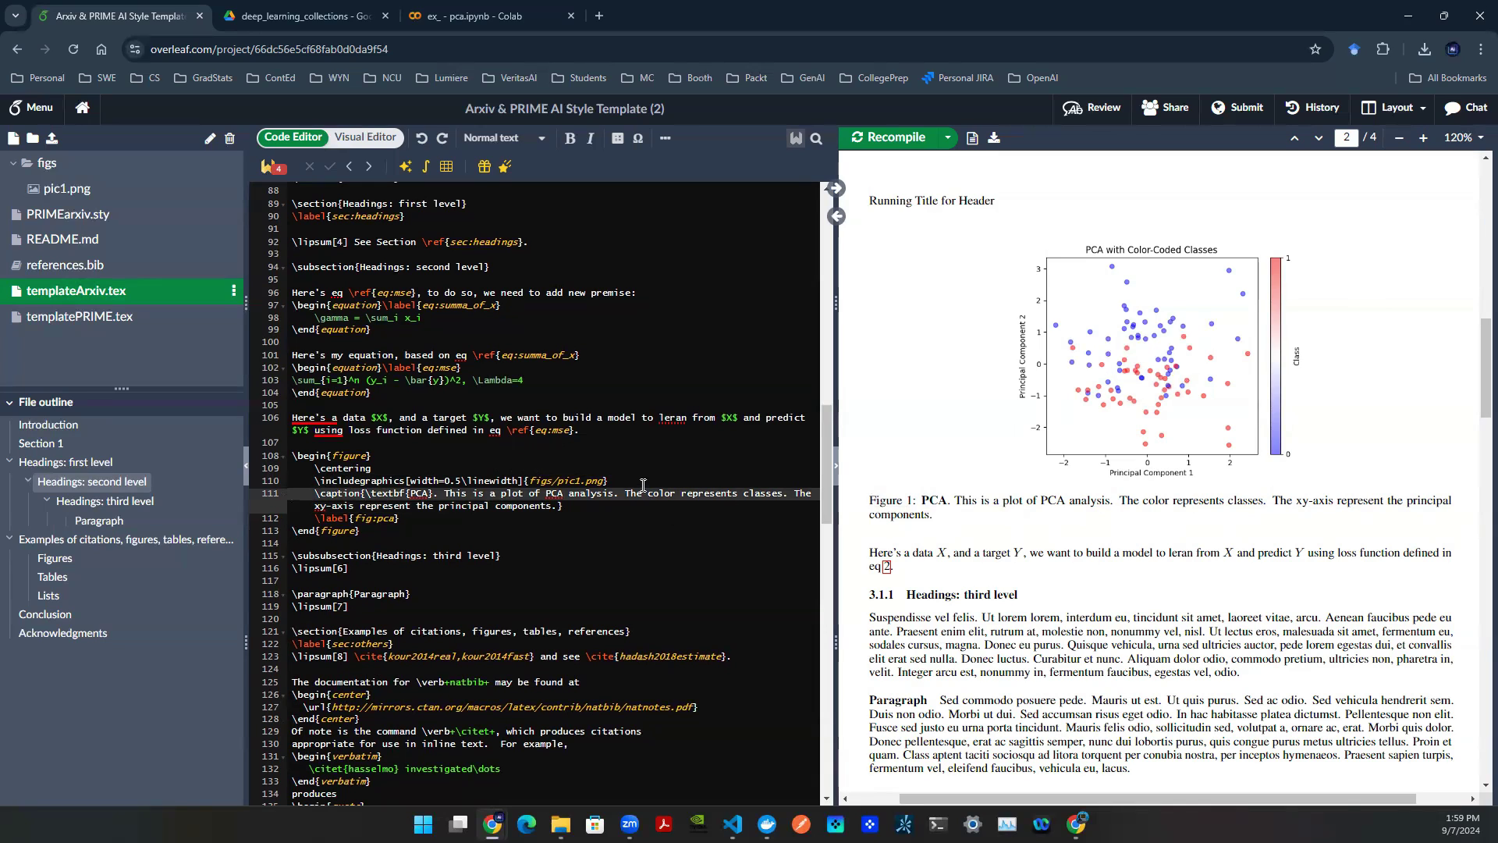
{"action": "key", "text": "Up"}
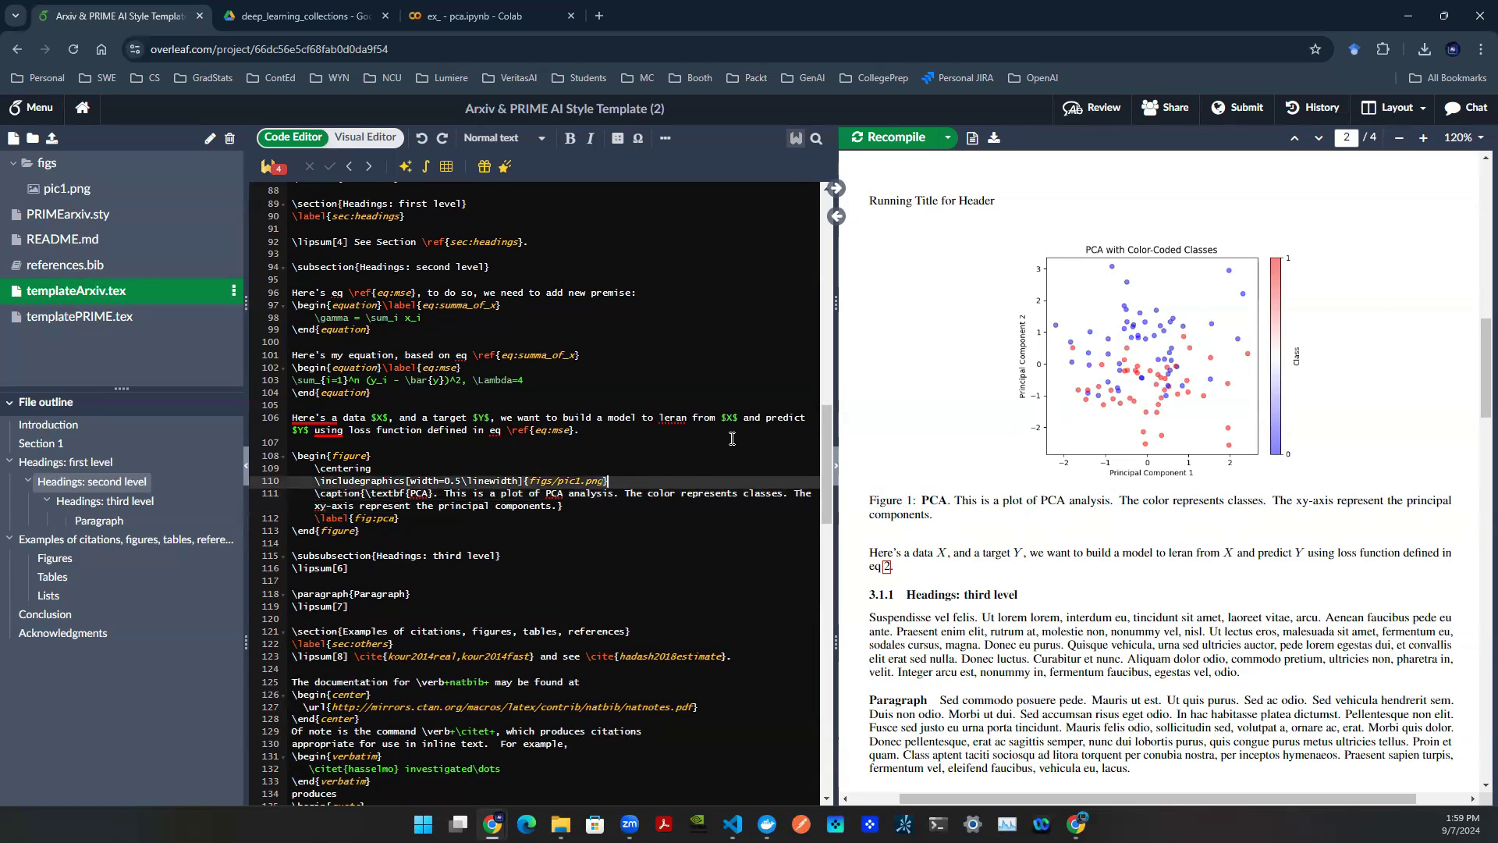
{"action": "triple_click", "coordinate": [555, 494]}
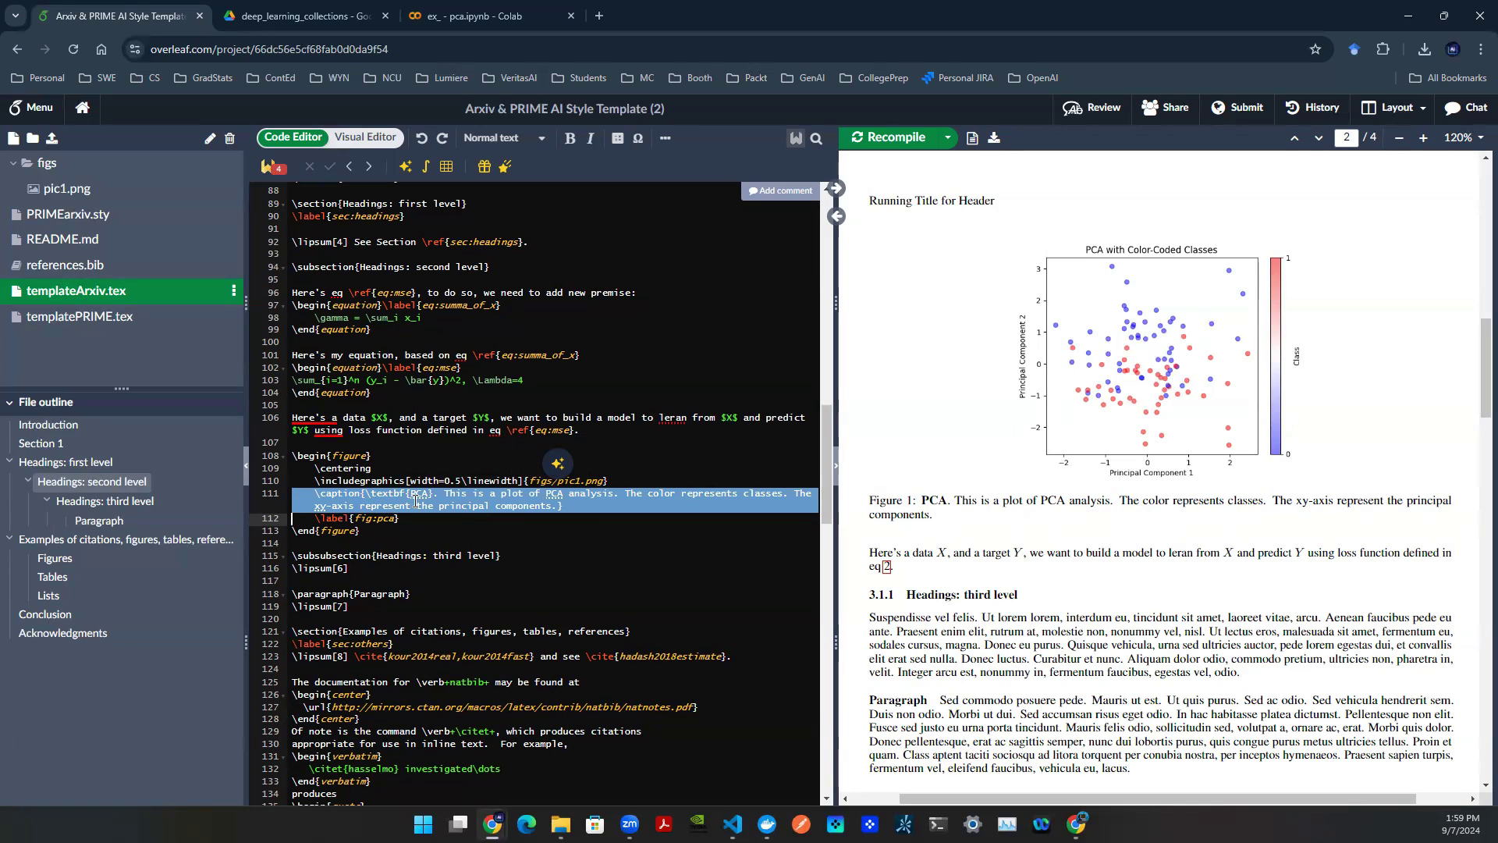
{"action": "key", "text": "alt+Up"}
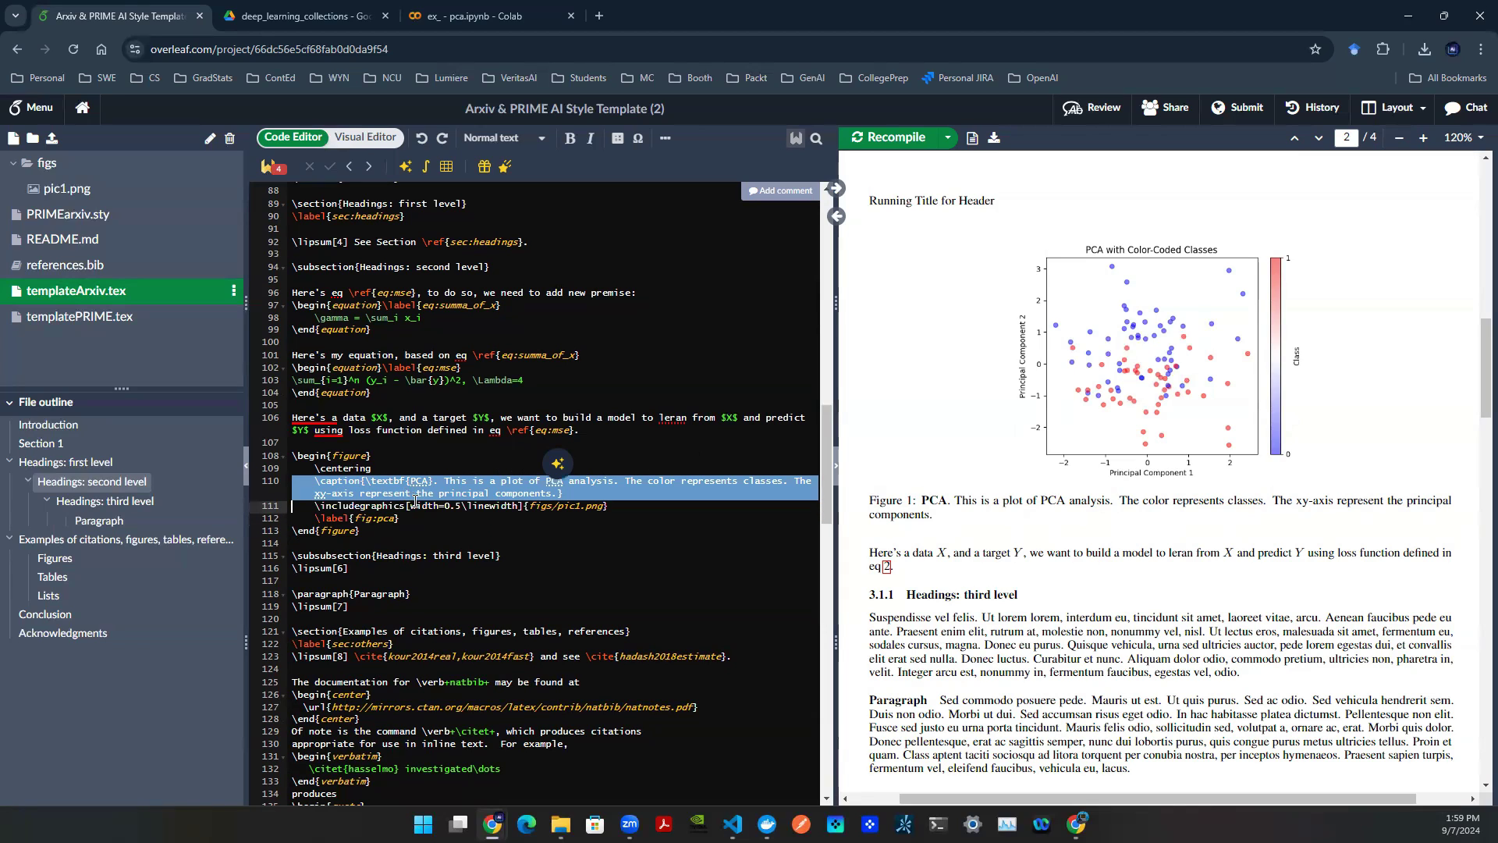
{"action": "key", "text": "Left"}
{"action": "key", "text": "ctrl+s"}
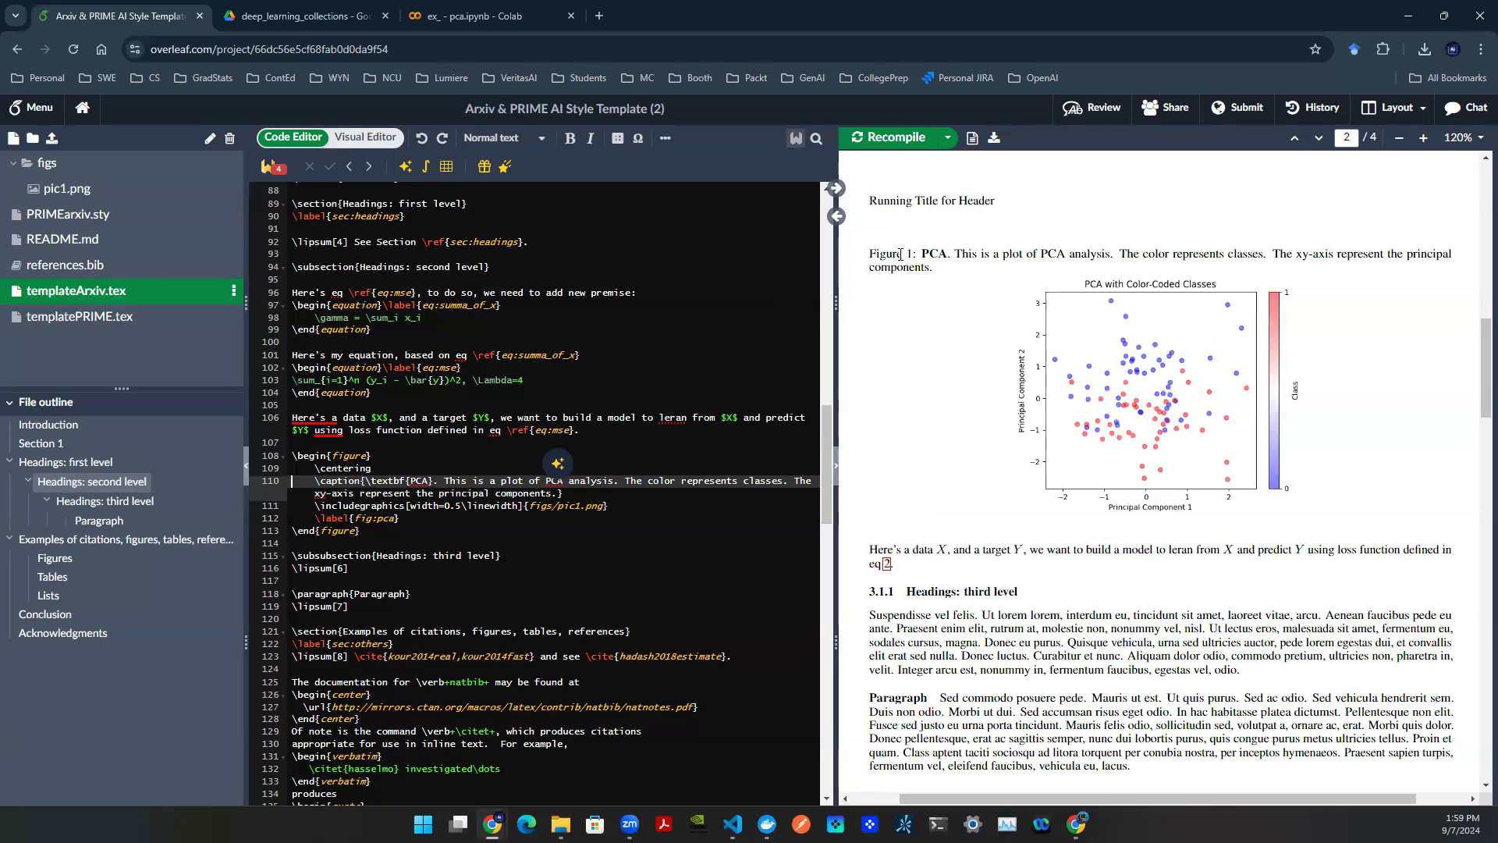
{"action": "left_click_drag", "start_coordinate": [902, 253], "coordinate": [1161, 250]}
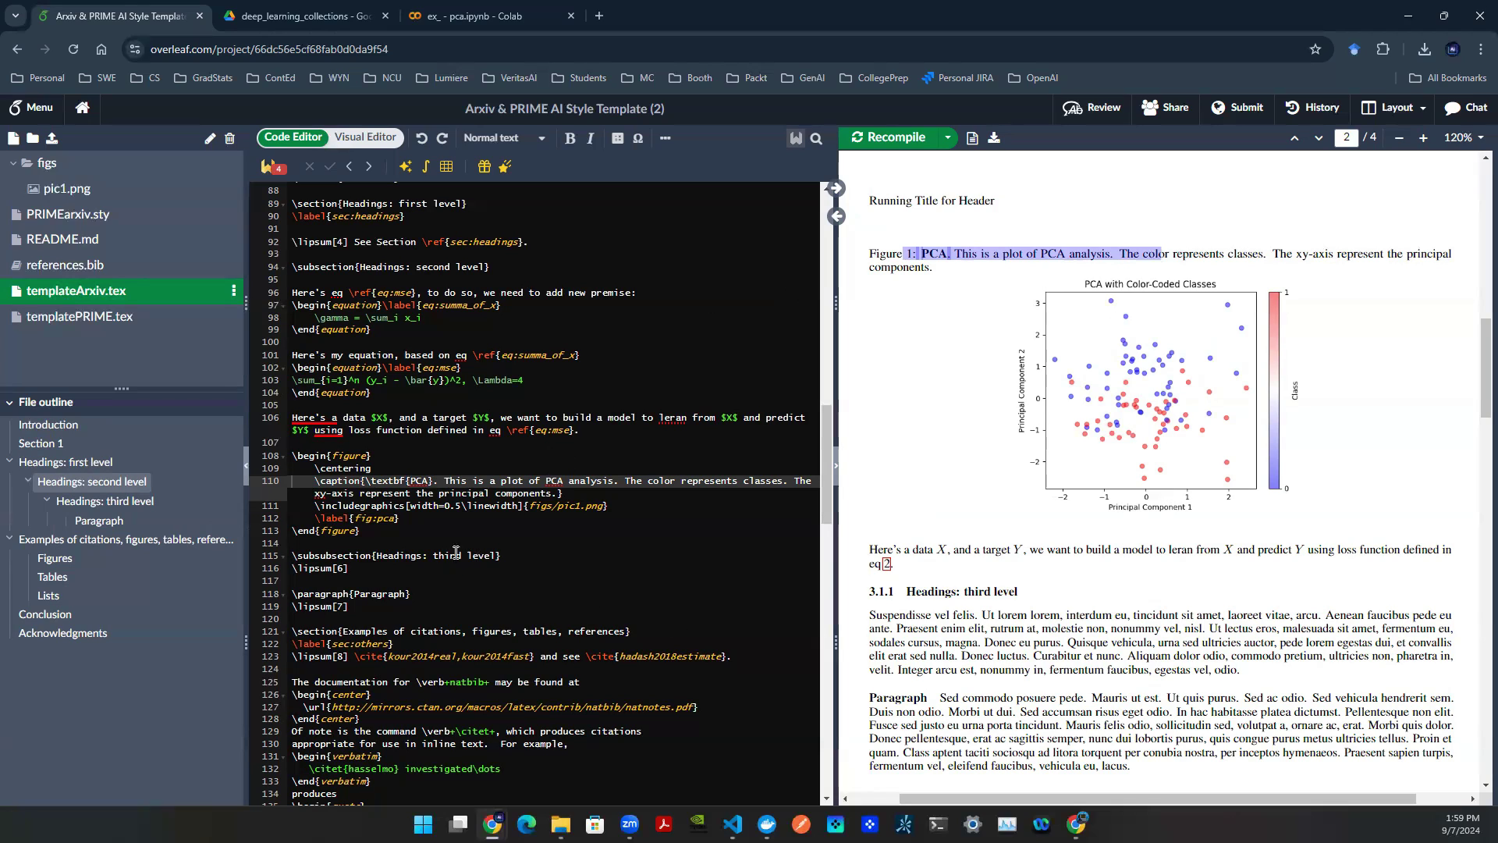
Below the figure environment, start a paragraph reading "Here's a new paragraph. We did a principle components analysis and here's the results, presented in"
{"action": "left_click", "coordinate": [414, 532]}
{"action": "key", "text": "Return"}
{"action": "key", "text": "Return"}
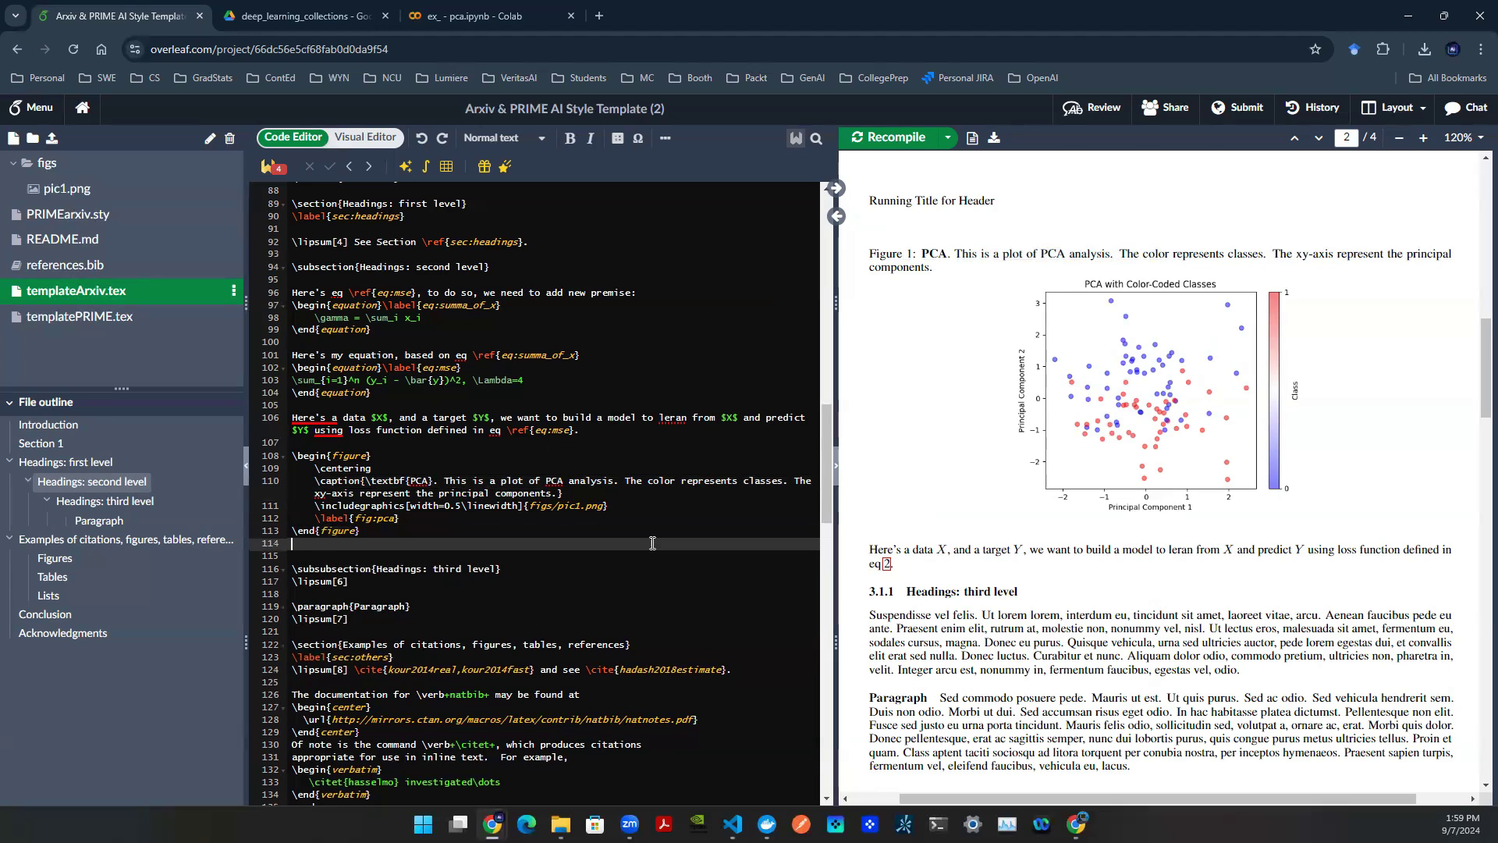
{"action": "type", "text": "Here"}
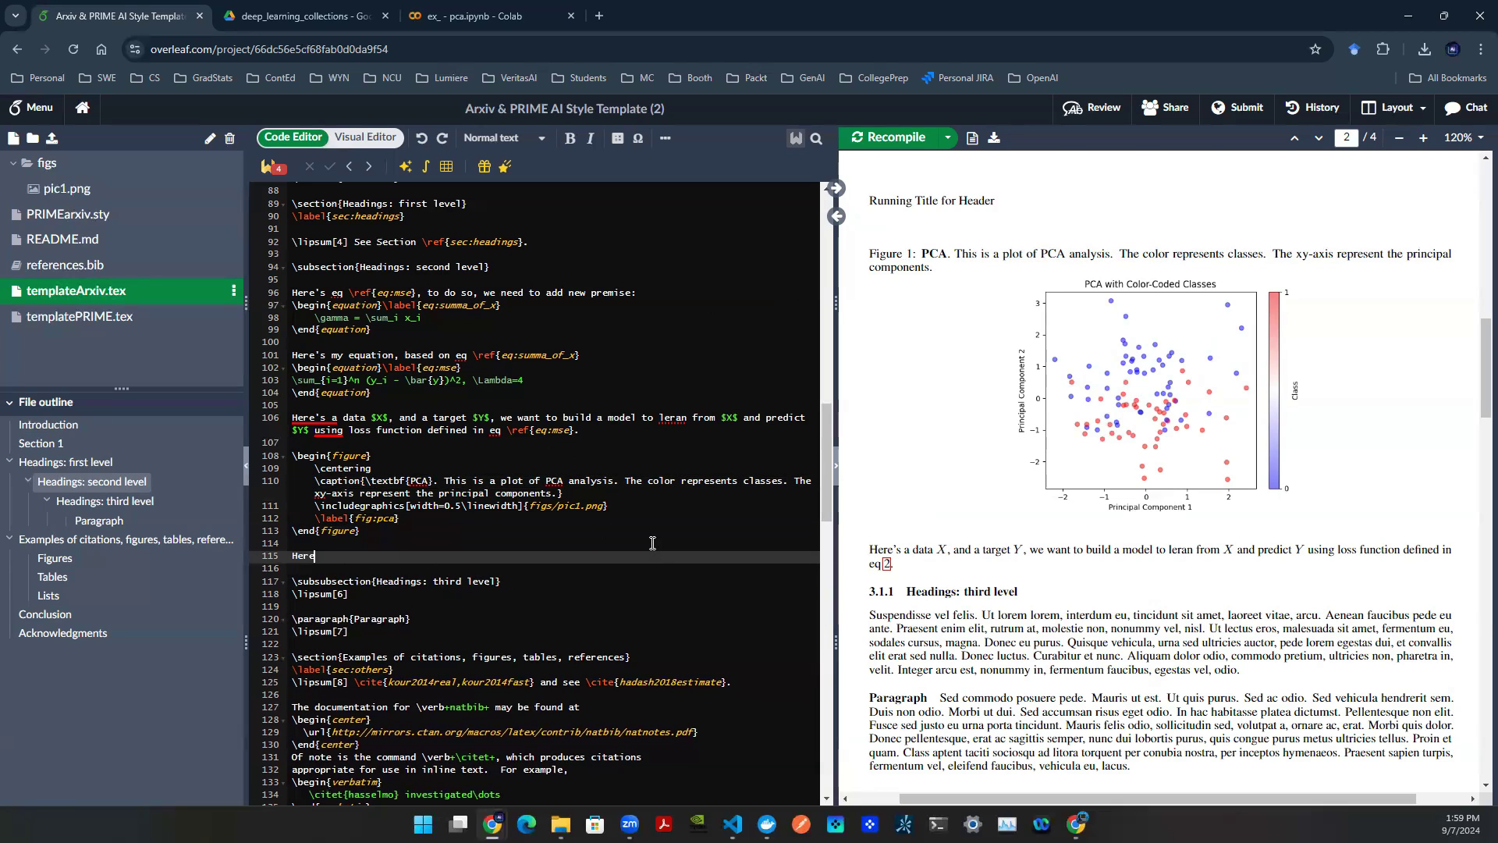
{"action": "type", "text": "'s a new paragraph. "}
{"action": "type", "text": "We did a princip"}
{"action": "type", "text": "le compr"}
{"action": "type", "text": "nents analysi"}
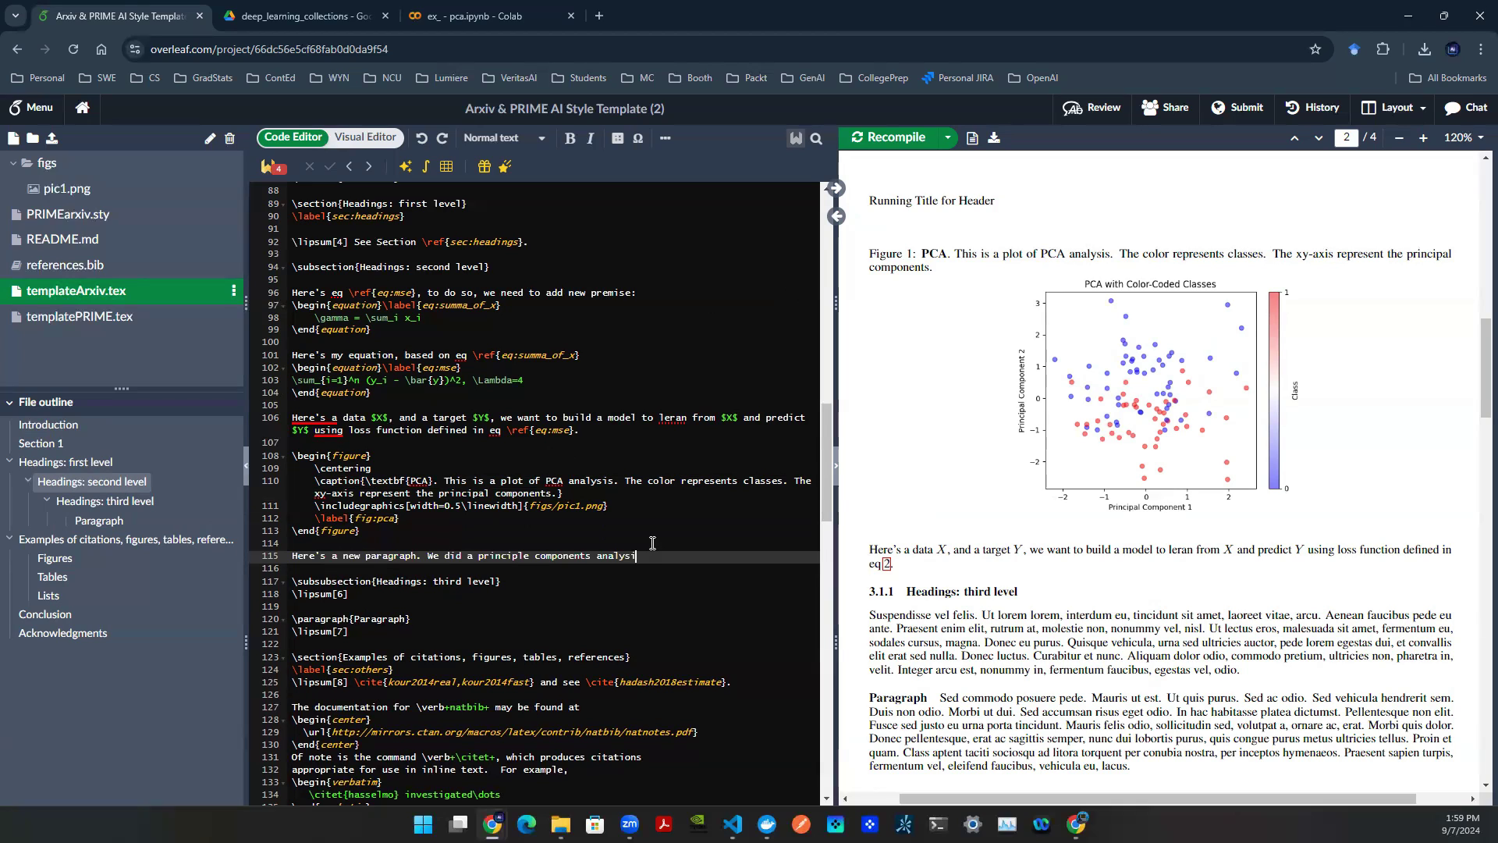
{"action": "type", "text": "s and here's the results"}
{"action": "type", "text": " ."}
{"action": "key", "text": "BackSpace"}
{"action": "key", "text": "BackSpace"}
{"action": "type", "text": "."}
{"action": "type", "text": ", presented in"}
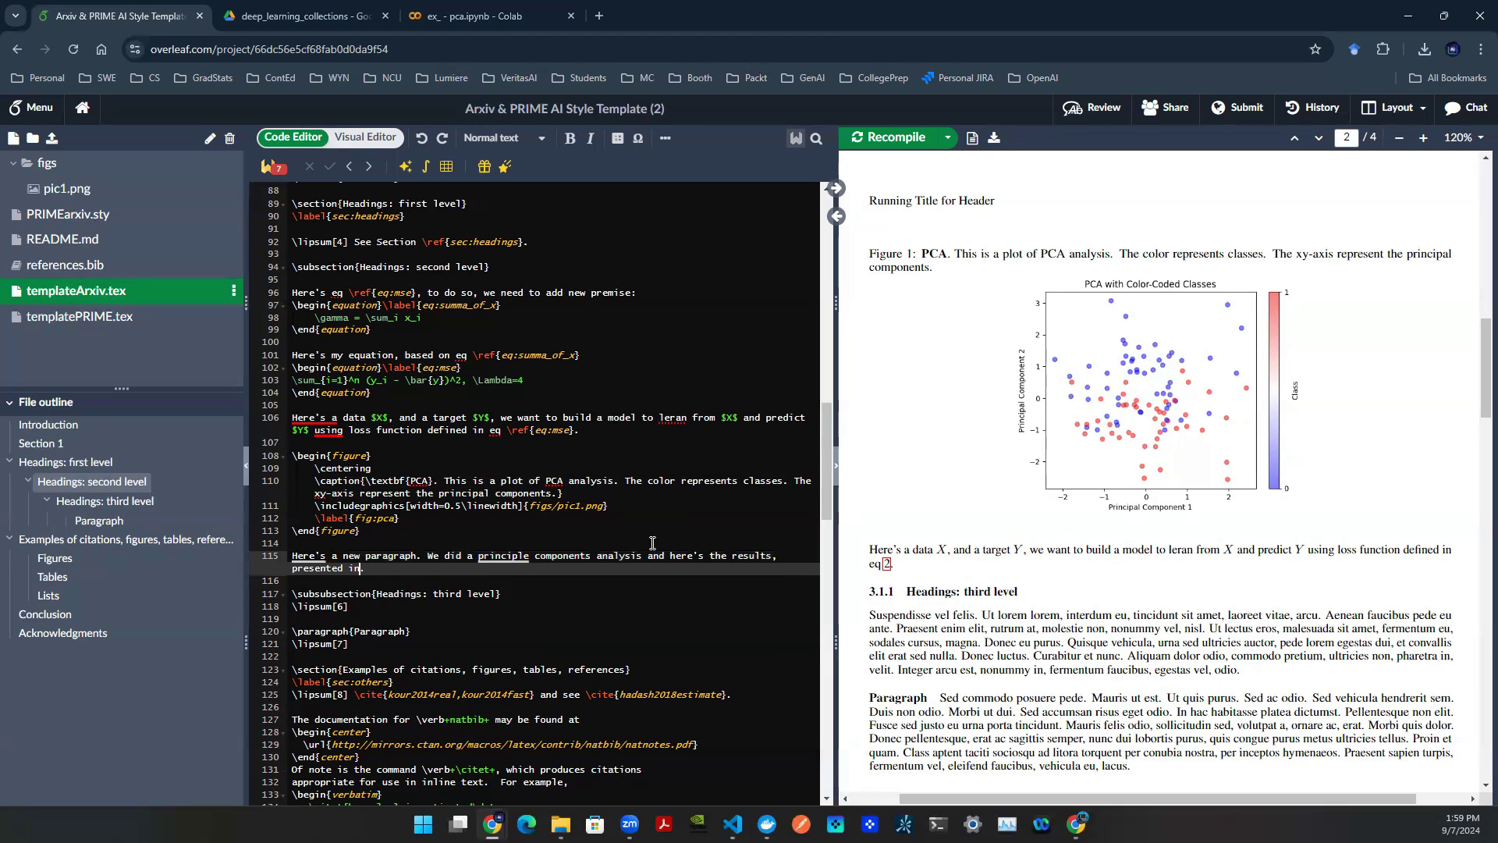
Complete the new paragraph's sentence with "Fig \ref{fig:pca}", matching the PCA figure's label, and recompile the document
{"action": "type", "text": " Fig \\"}
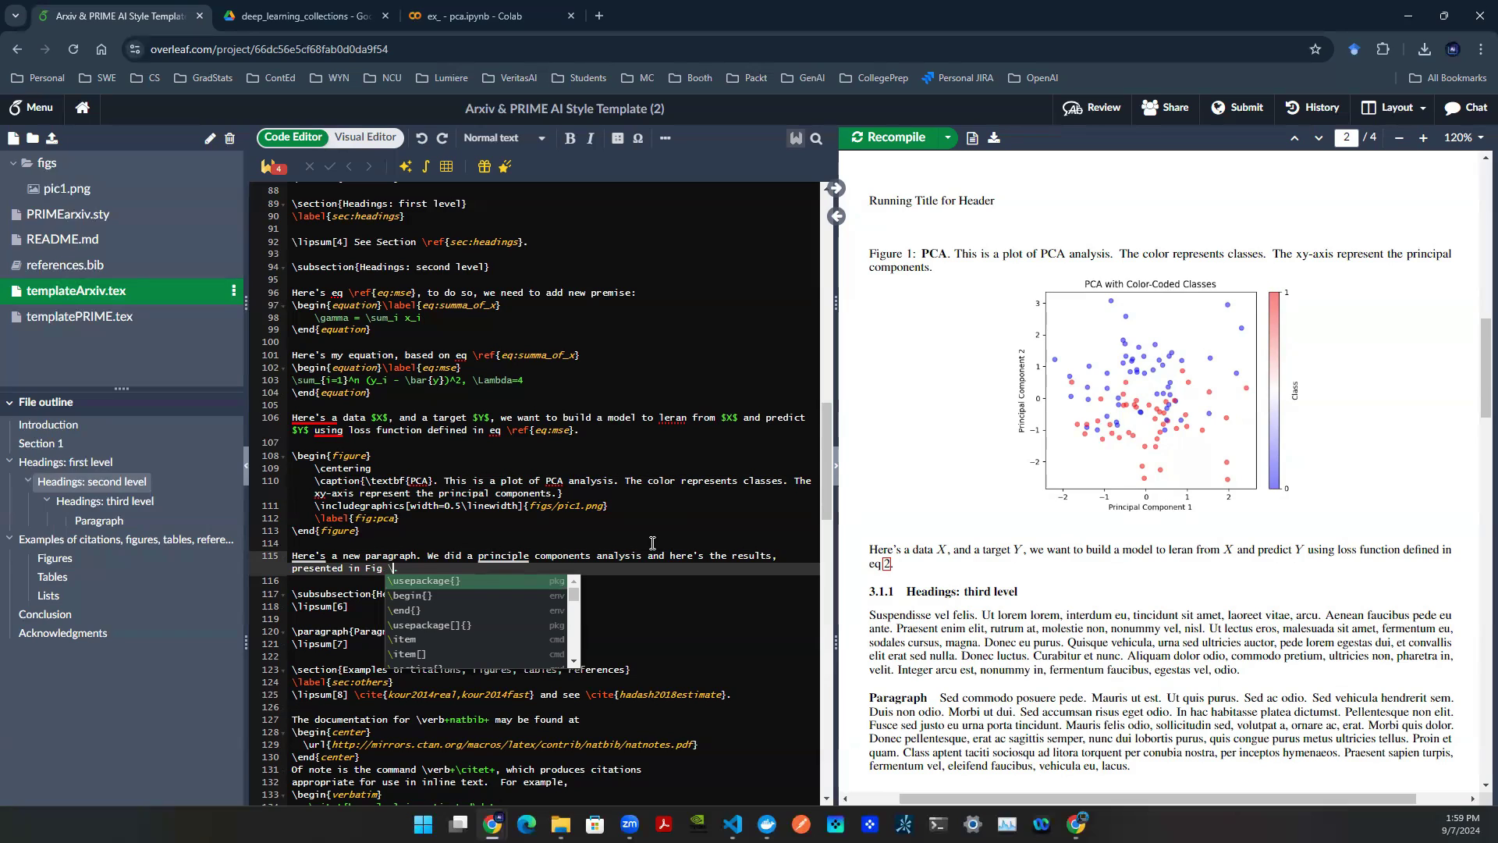
{"action": "type", "text": "ref"}
{"action": "key", "text": "Return"}
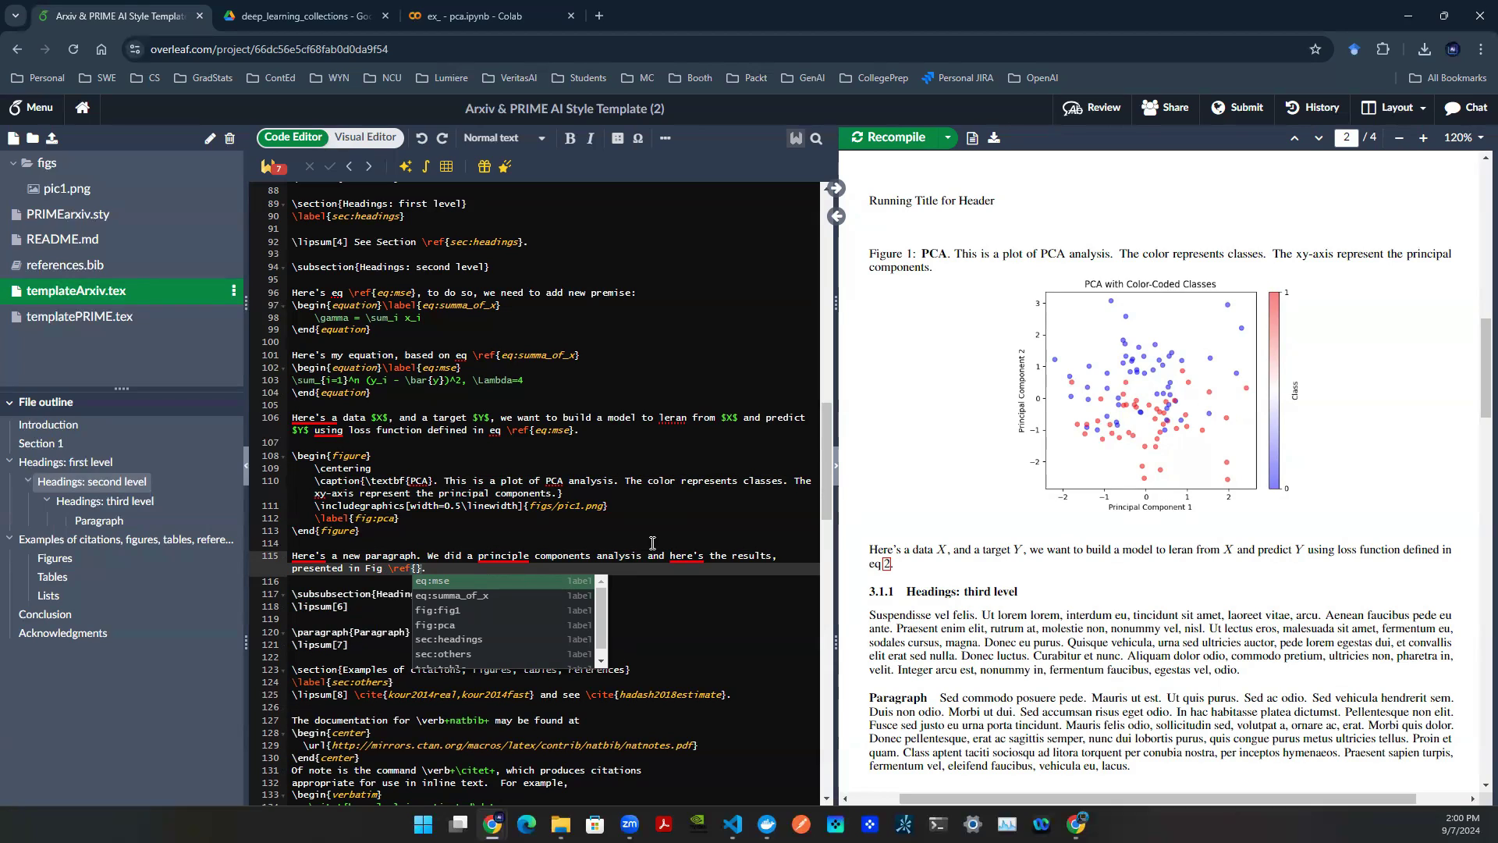
{"action": "type", "text": "fig"}
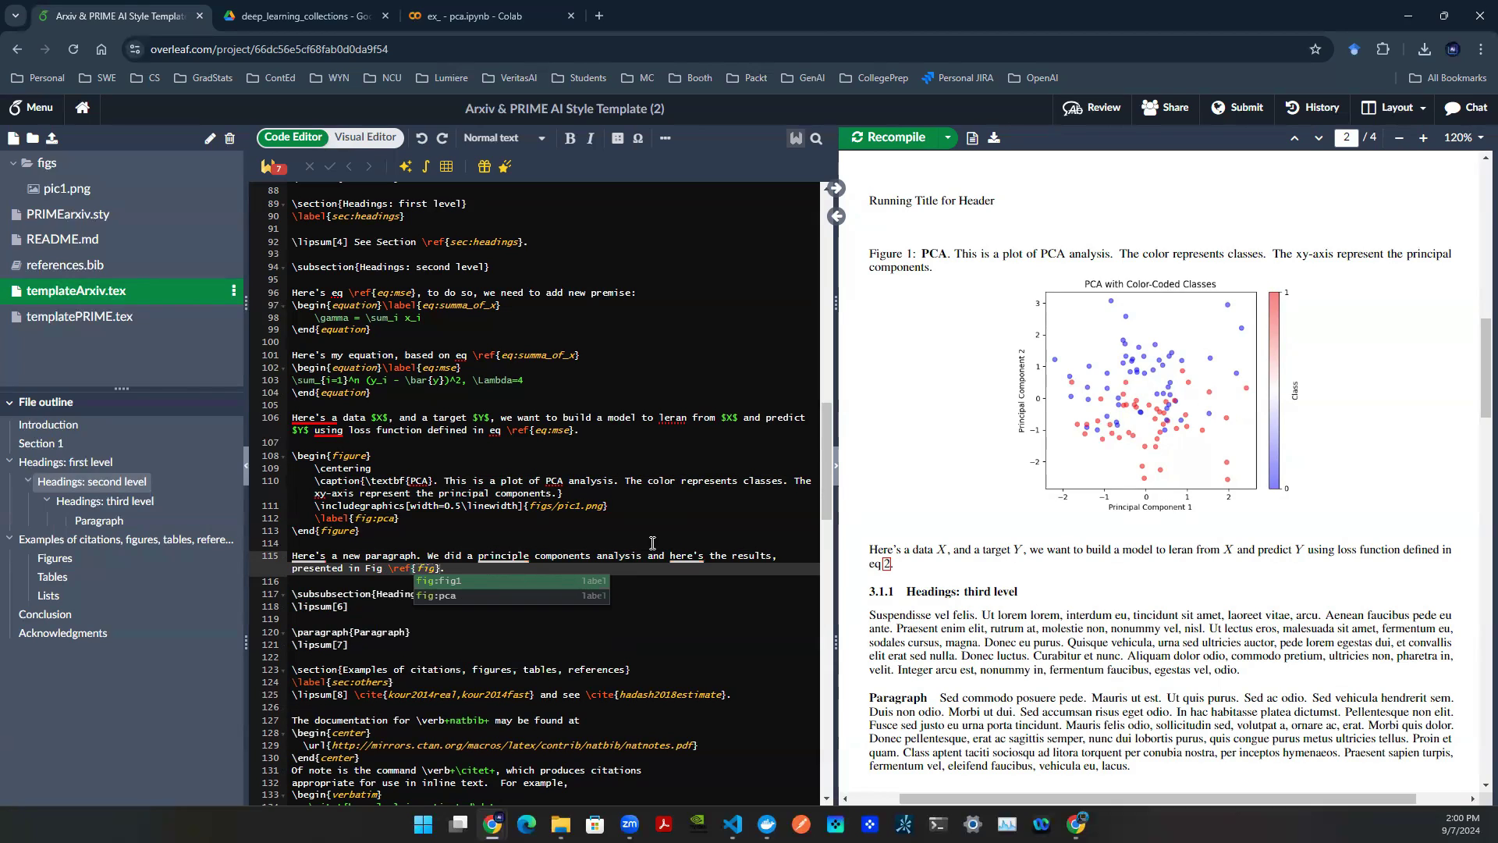
{"action": "left_click", "coordinate": [447, 597]}
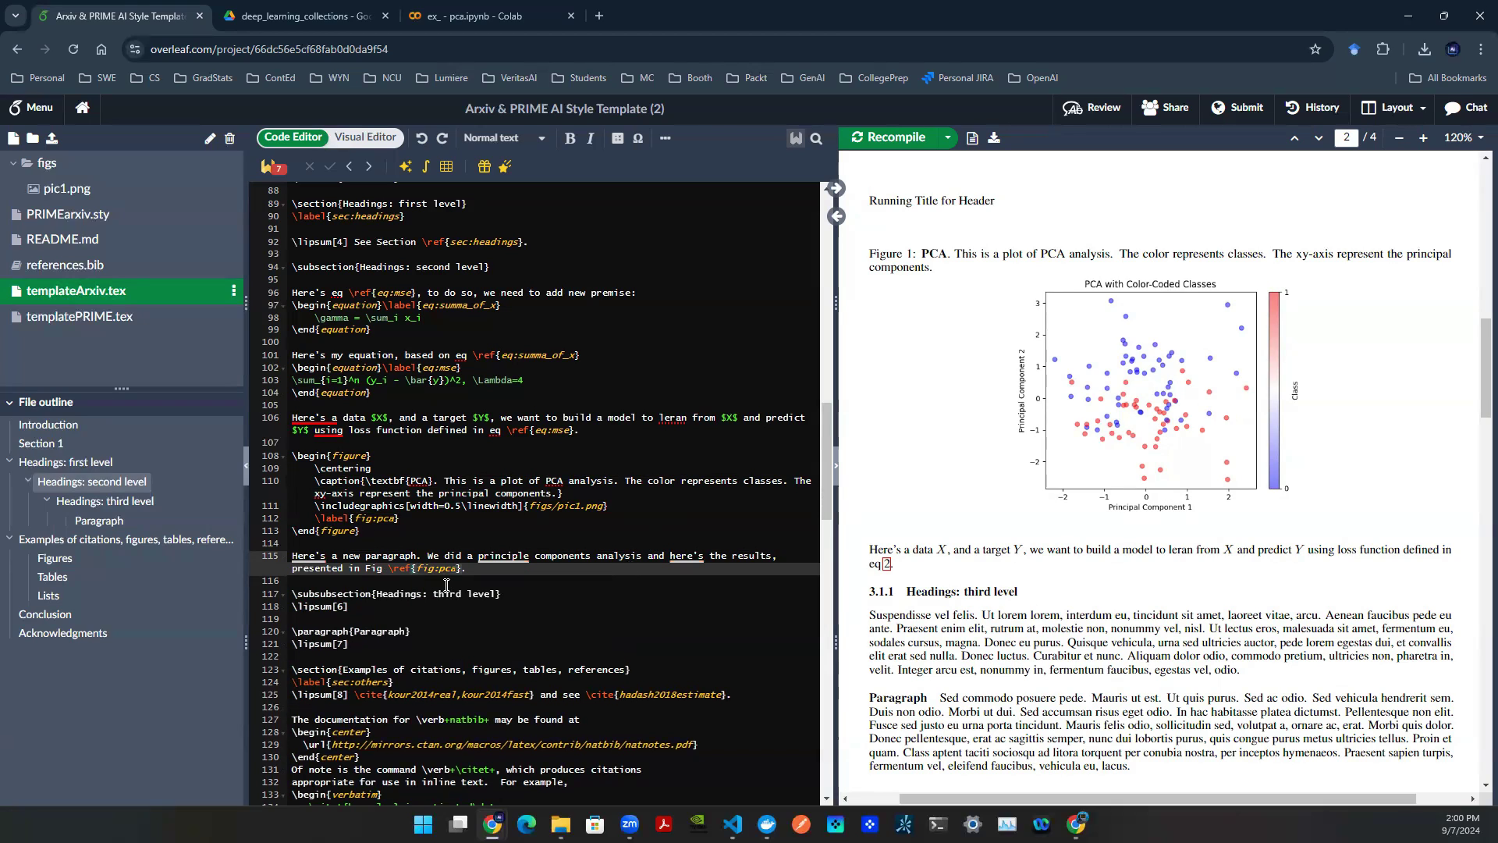
{"action": "double_click", "coordinate": [452, 575]}
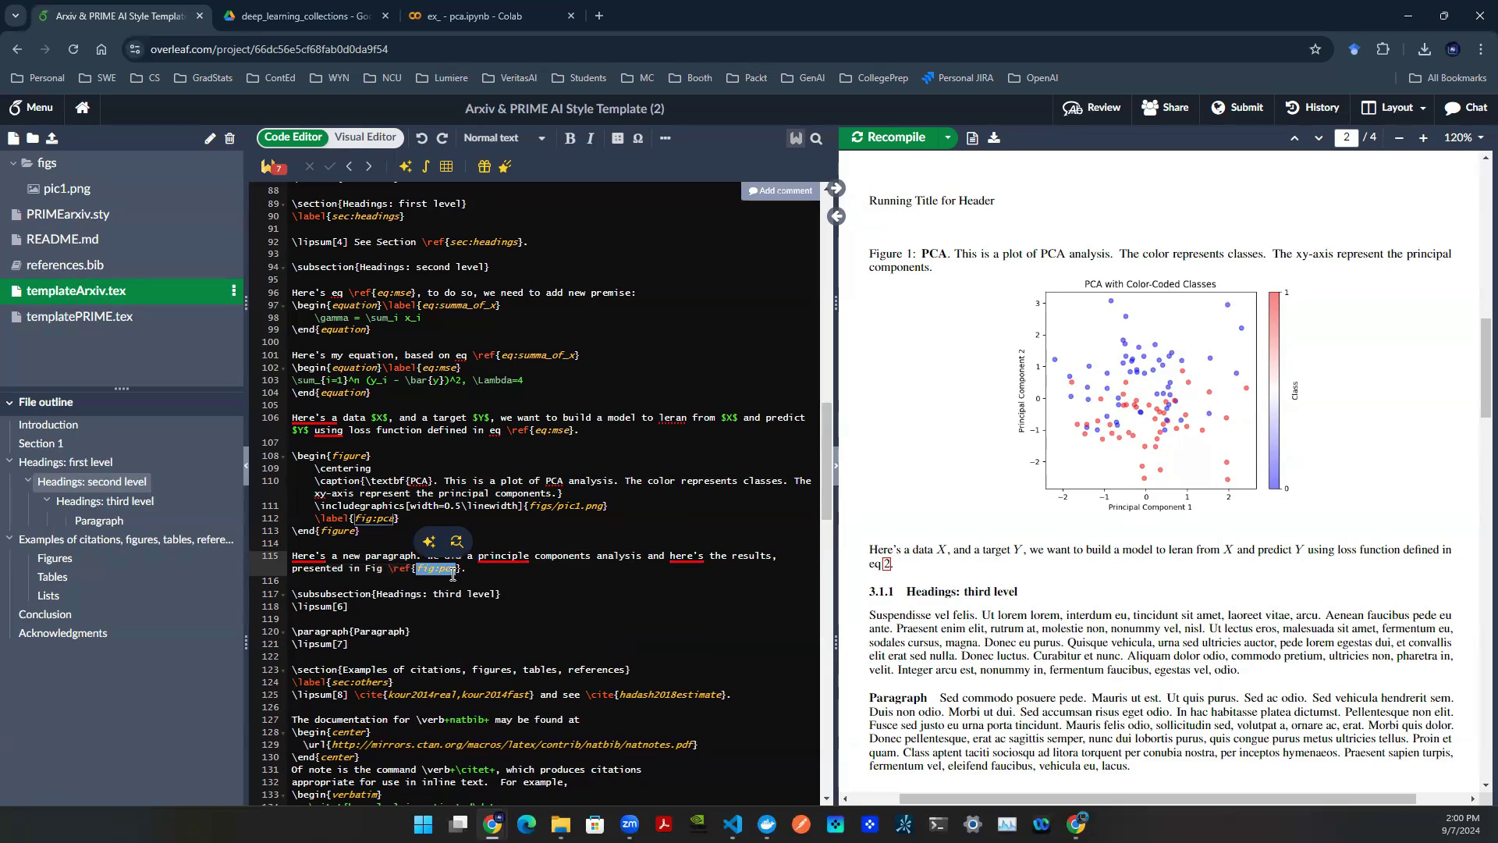
{"action": "left_click_drag", "start_coordinate": [349, 518], "coordinate": [390, 524]}
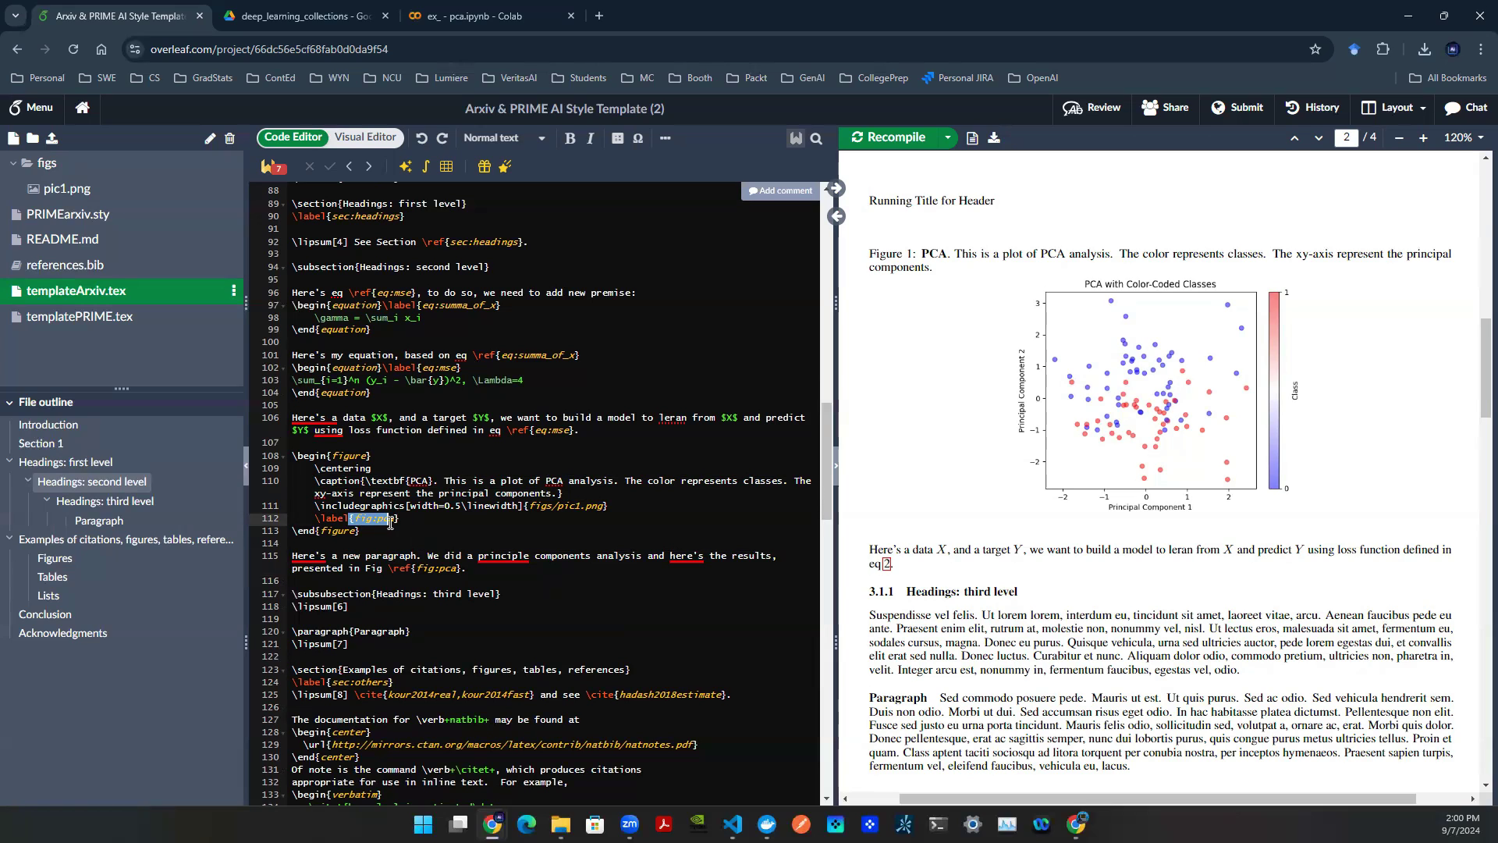
{"action": "left_click_drag", "start_coordinate": [478, 573], "coordinate": [379, 570]}
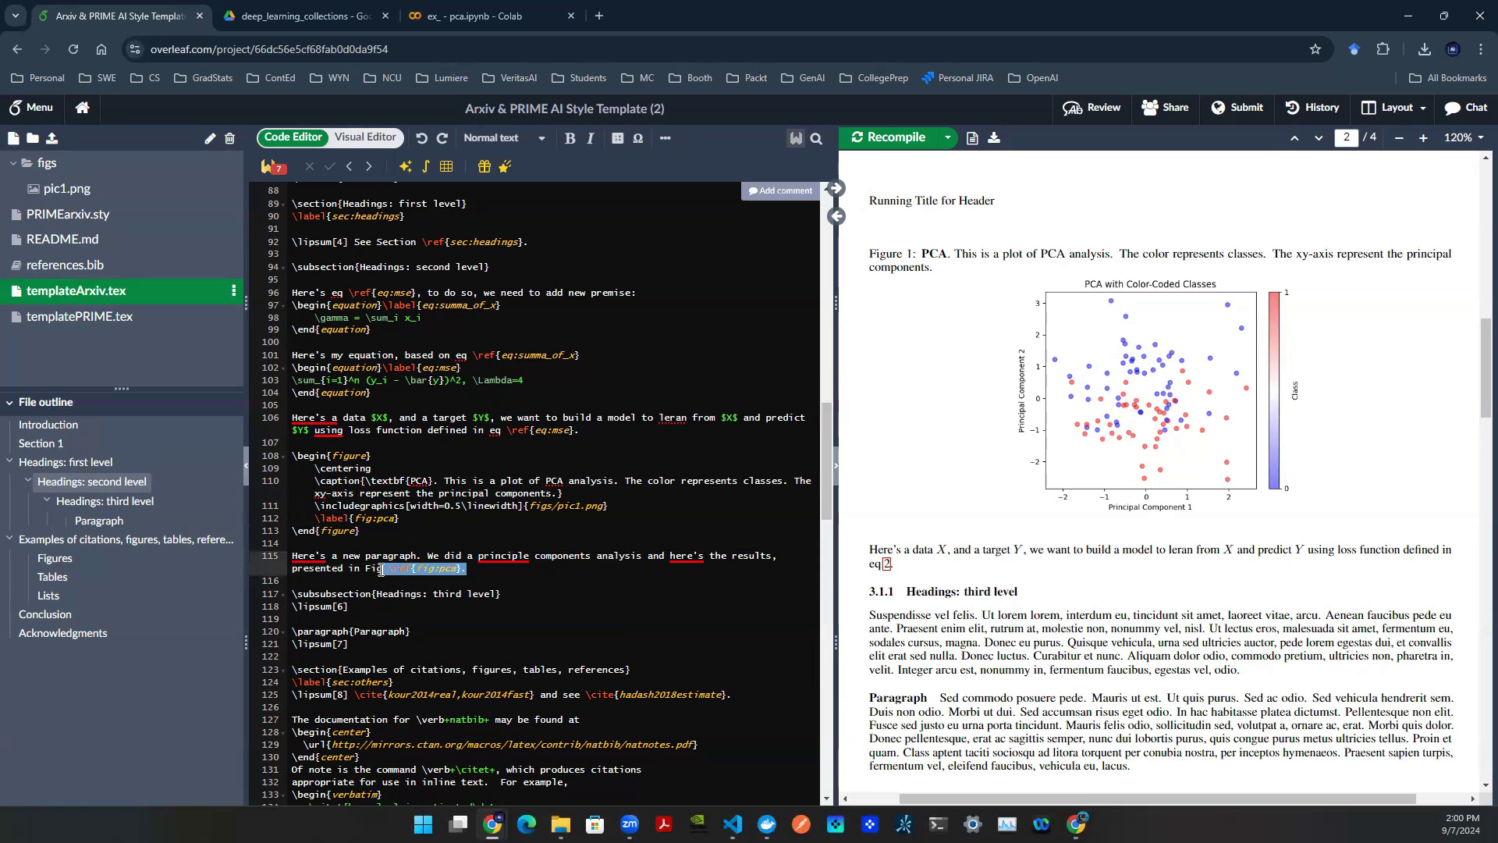
{"action": "left_click", "coordinate": [493, 572]}
{"action": "key", "text": "ctrl+s"}
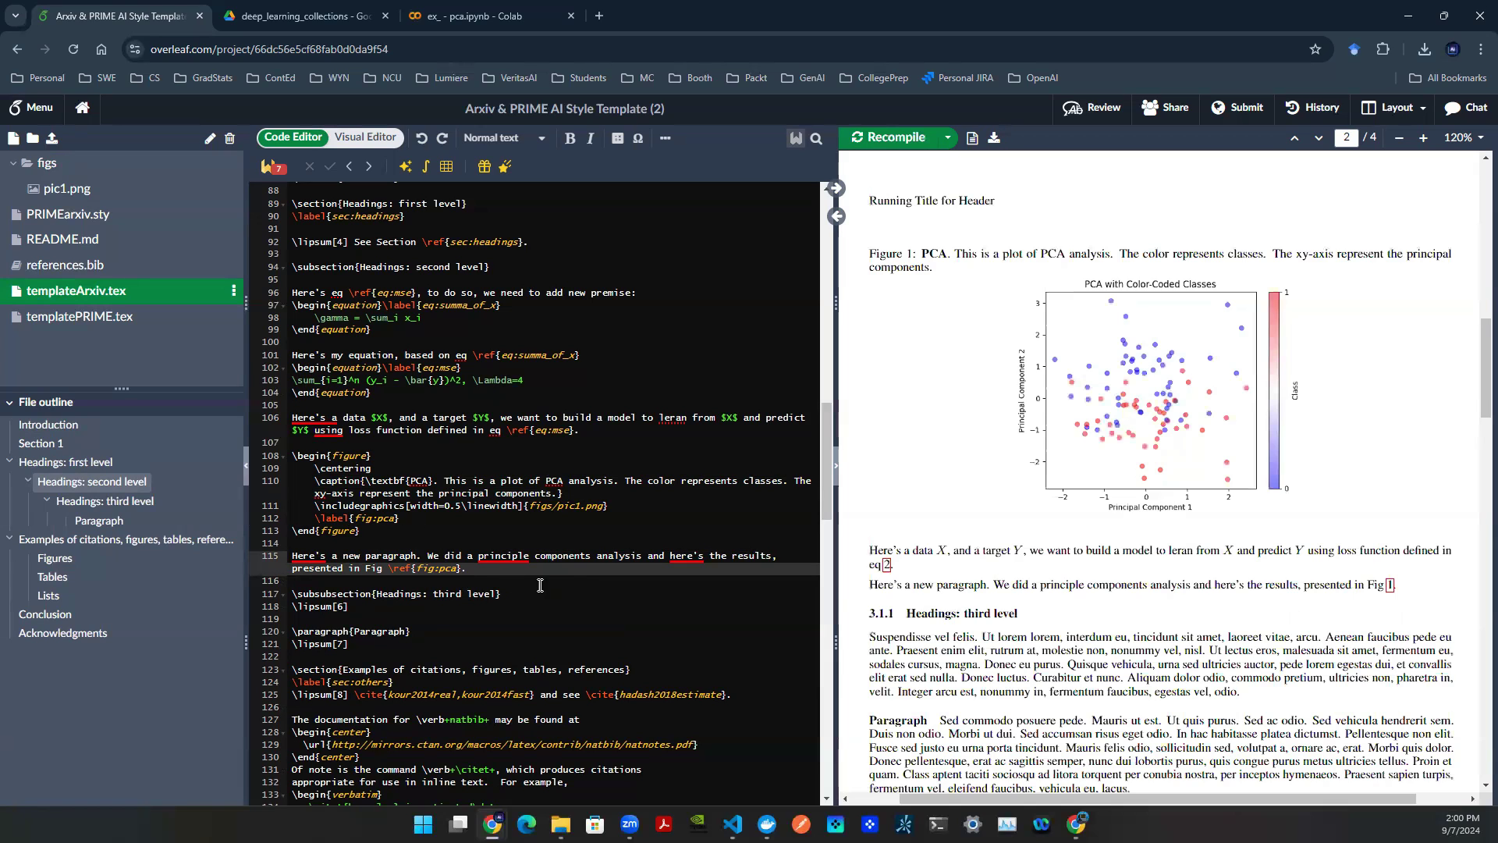
Check the new paragraph and its figure reference in the compiled PDF against the figure environment in the source
{"action": "left_click_drag", "start_coordinate": [918, 589], "coordinate": [1000, 589]}
{"action": "left_click_drag", "start_coordinate": [1032, 588], "coordinate": [1396, 584]}
{"action": "left_click_drag", "start_coordinate": [291, 455], "coordinate": [408, 531]}
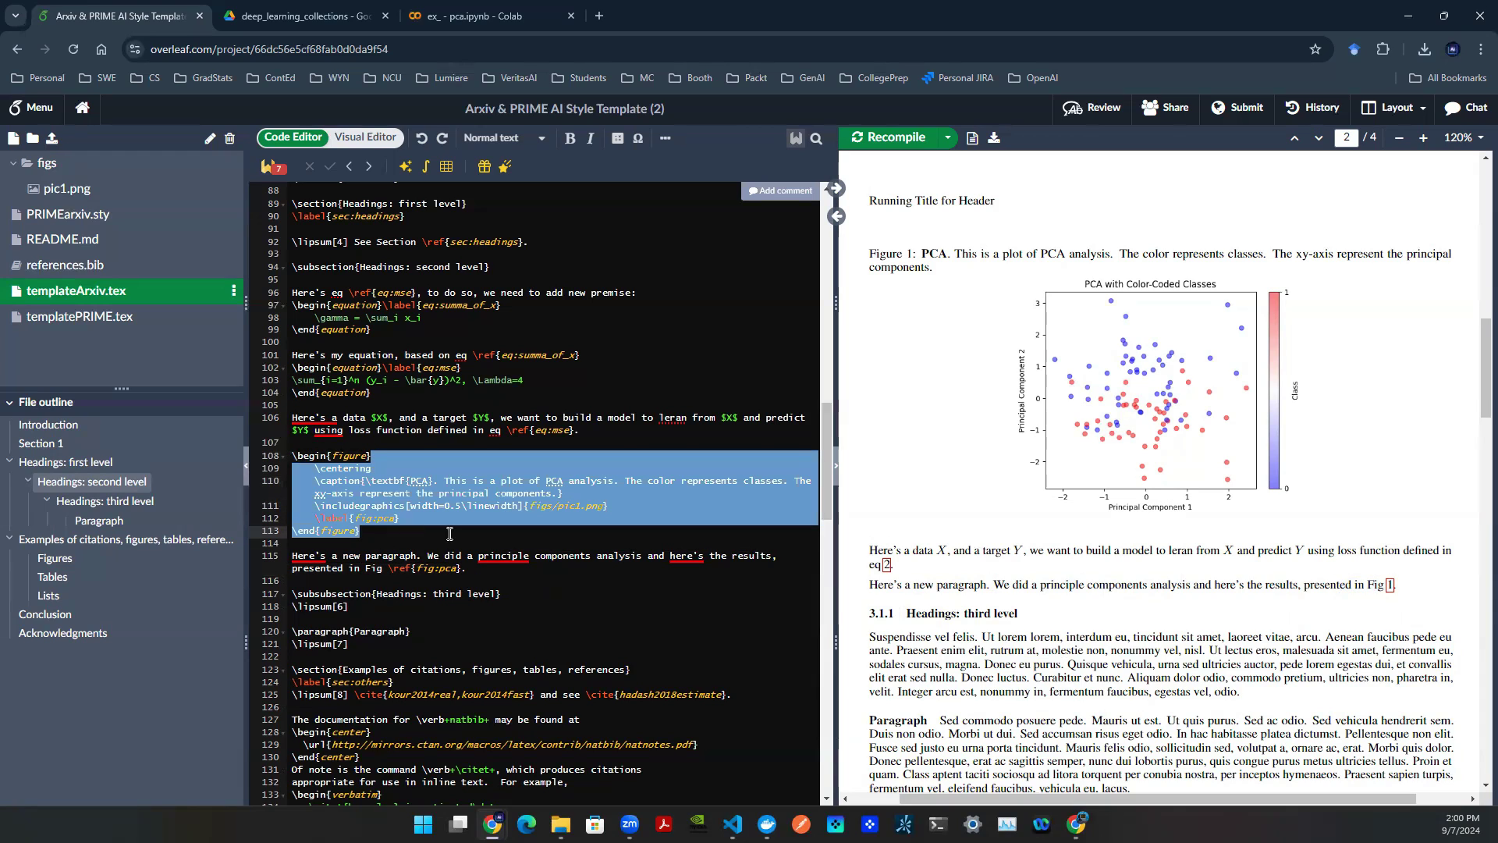
{"action": "left_click_drag", "start_coordinate": [1359, 584], "coordinate": [1394, 590]}
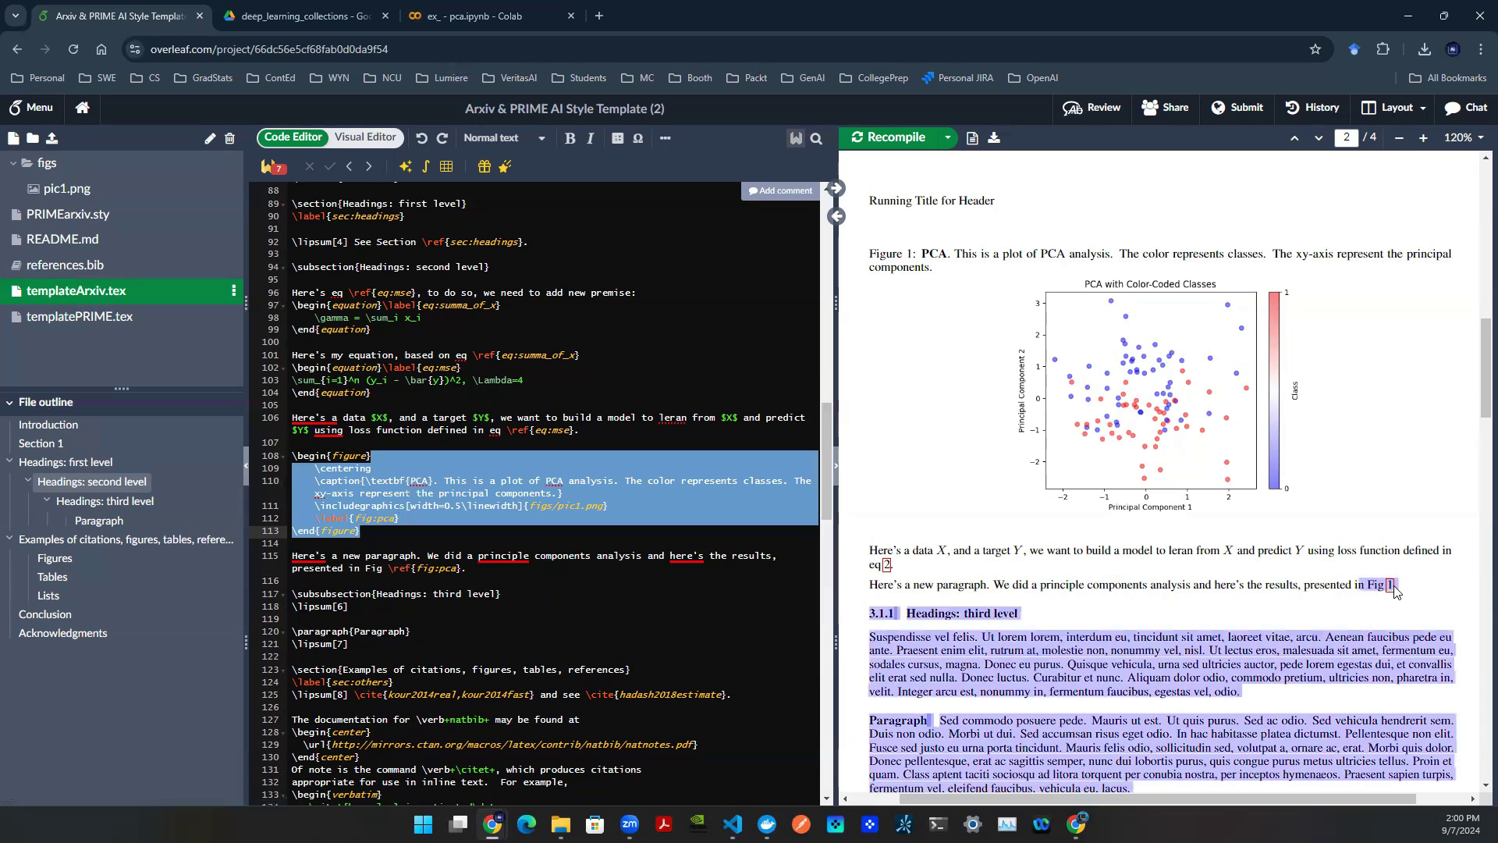
{"action": "left_click", "coordinate": [761, 541]}
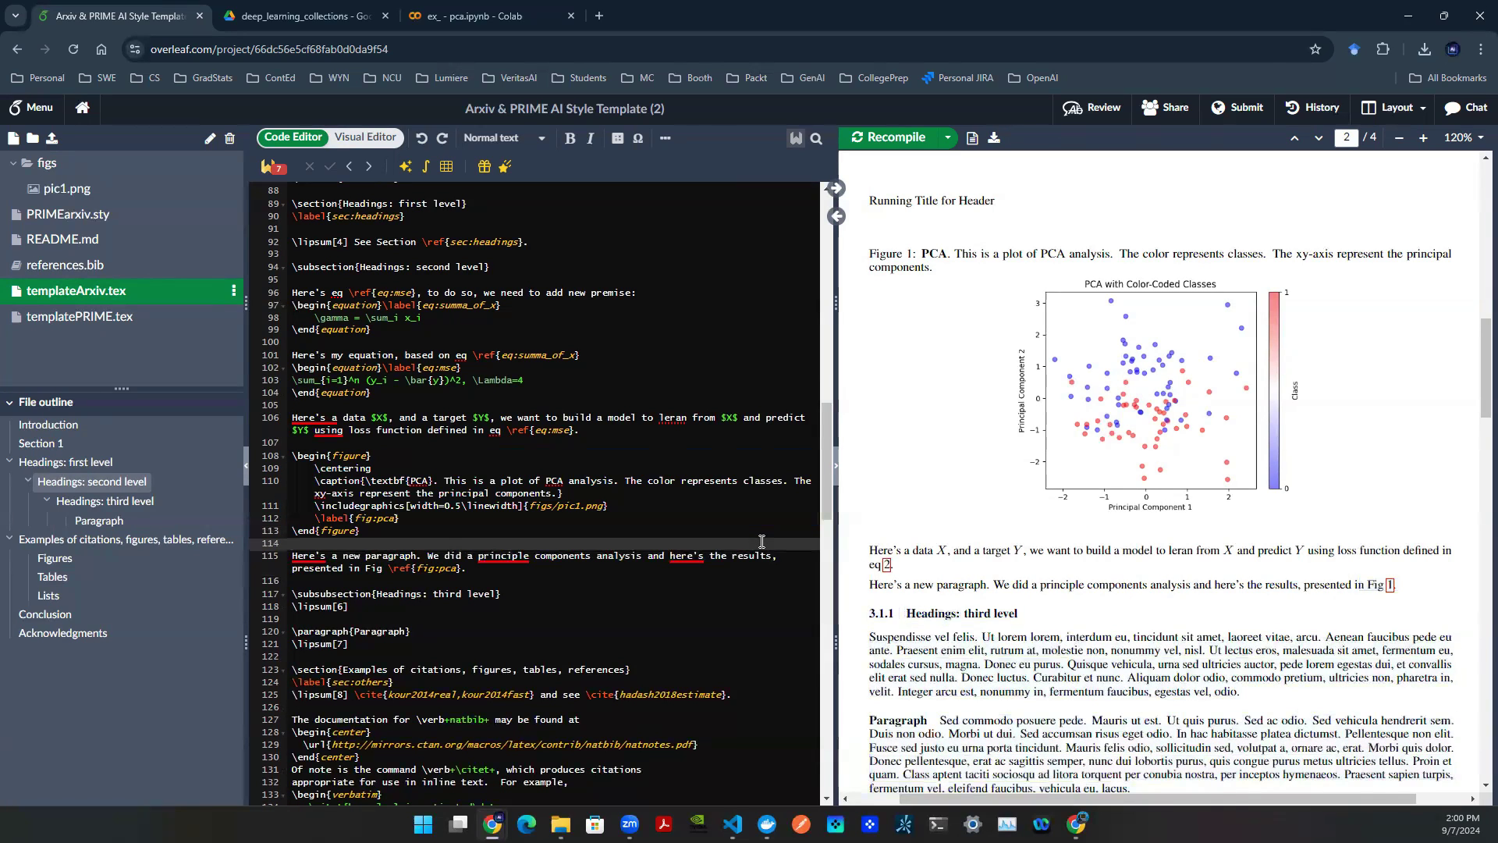